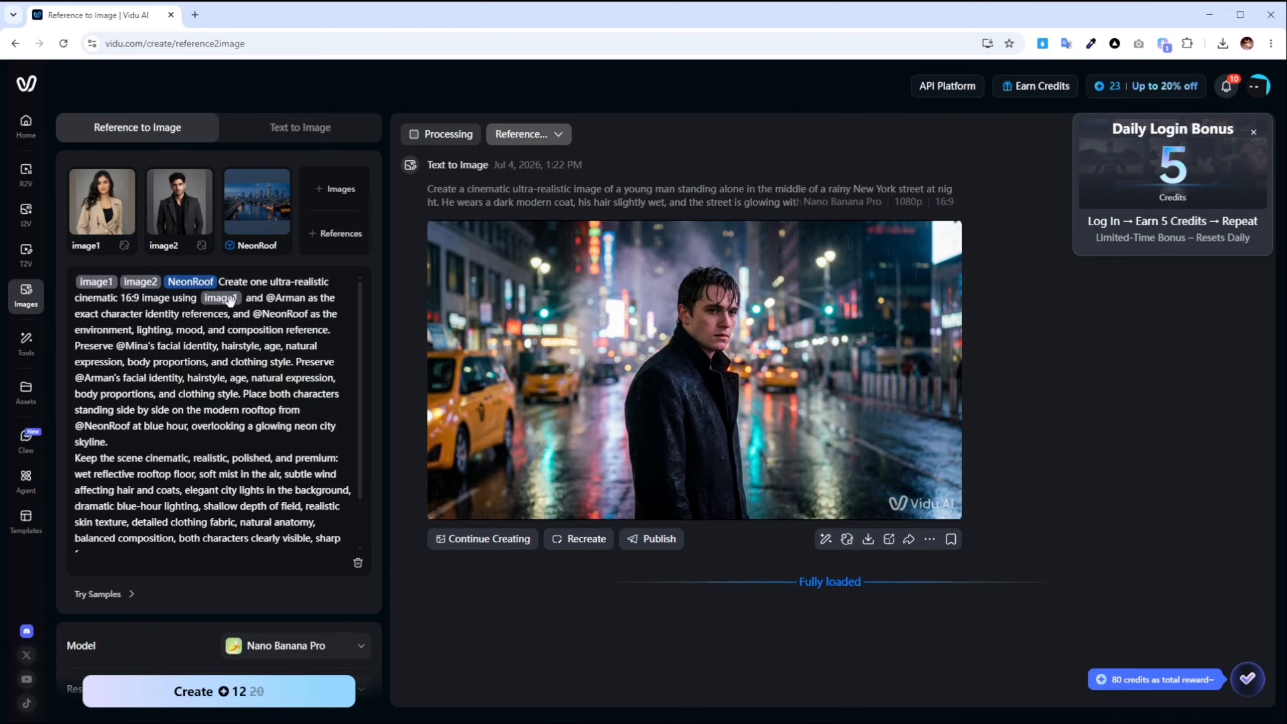
Replace the remaining typed @ mentions in the image prompt with the matching image1, image2 and NeonRoof reference tags
click(306, 299)
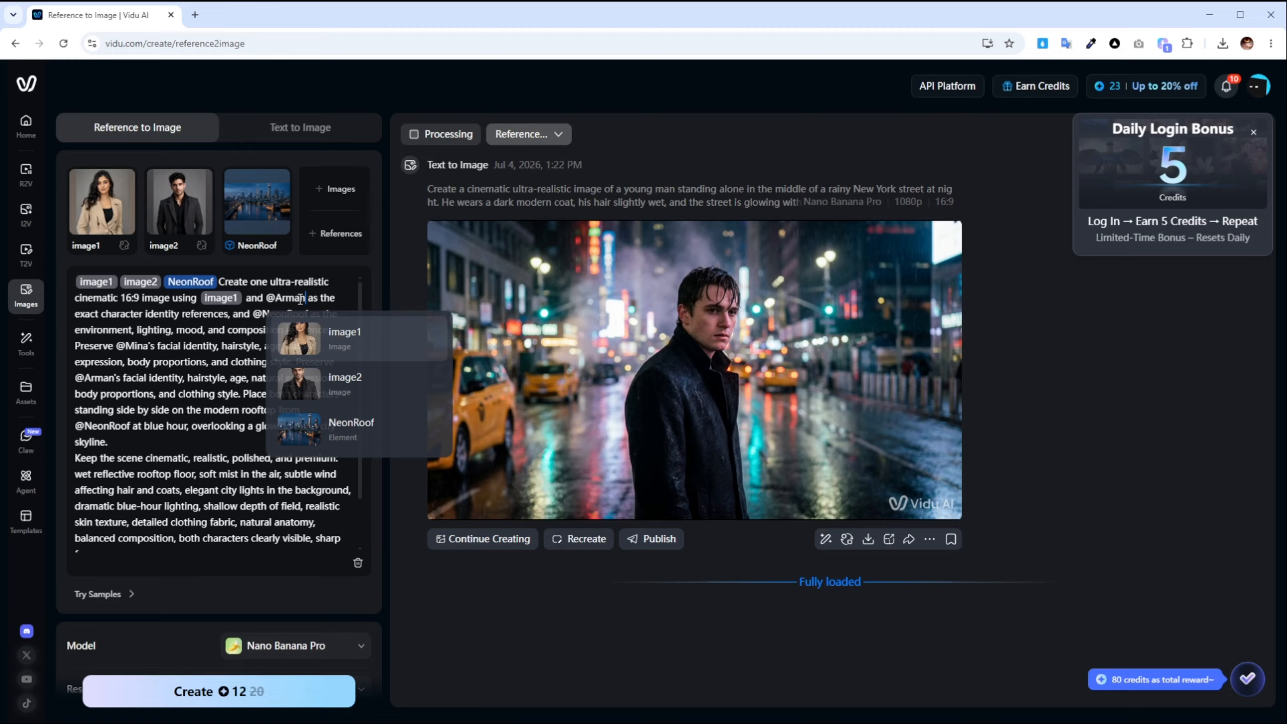
click(348, 386)
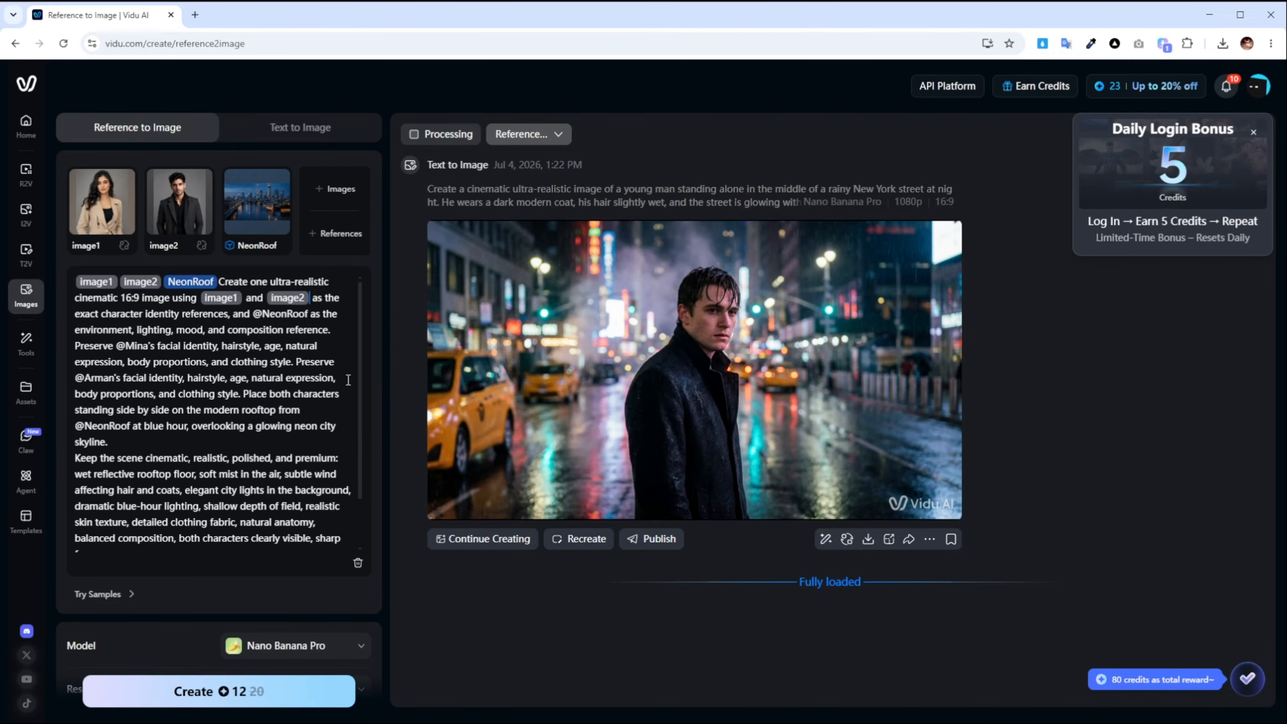
click(308, 316)
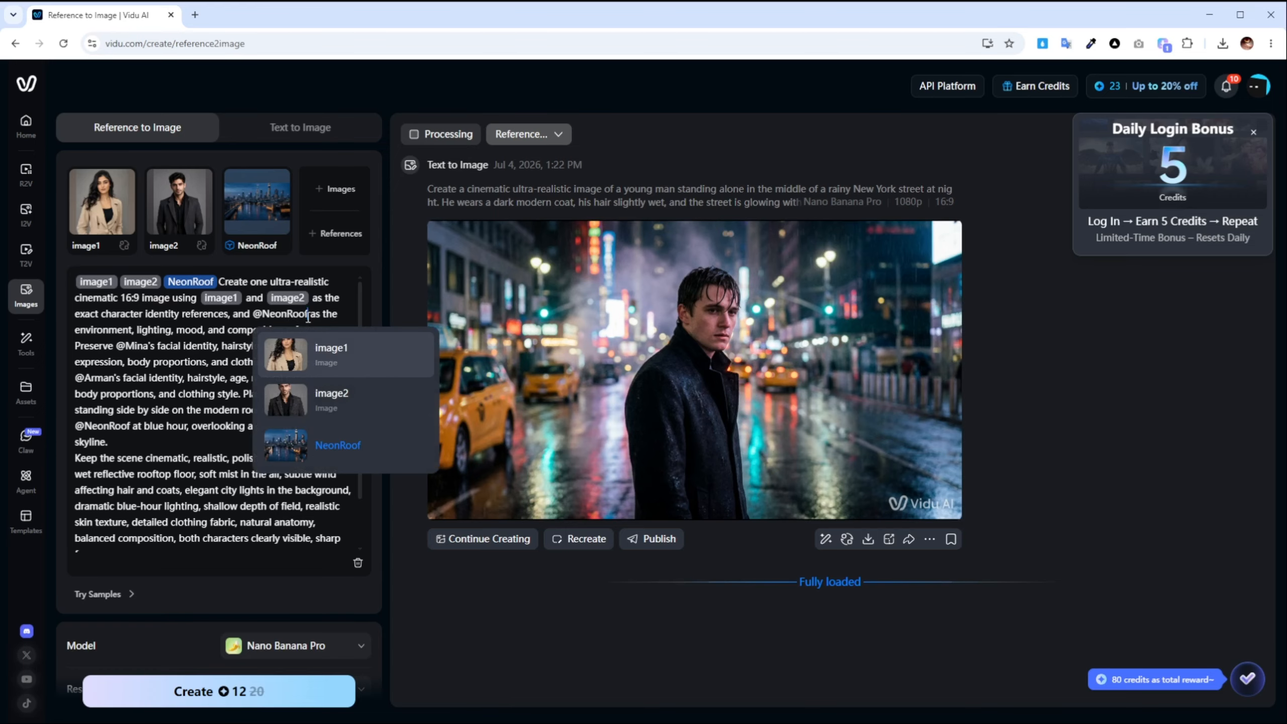
click(336, 449)
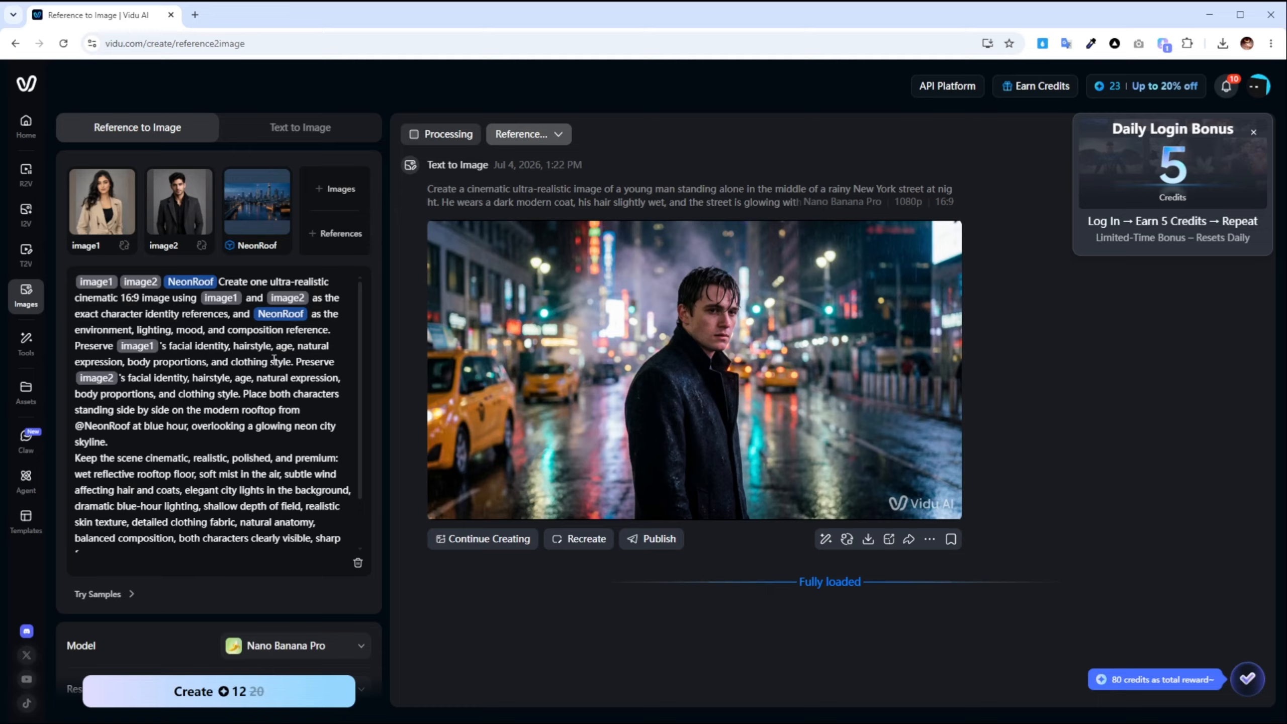
click(130, 422)
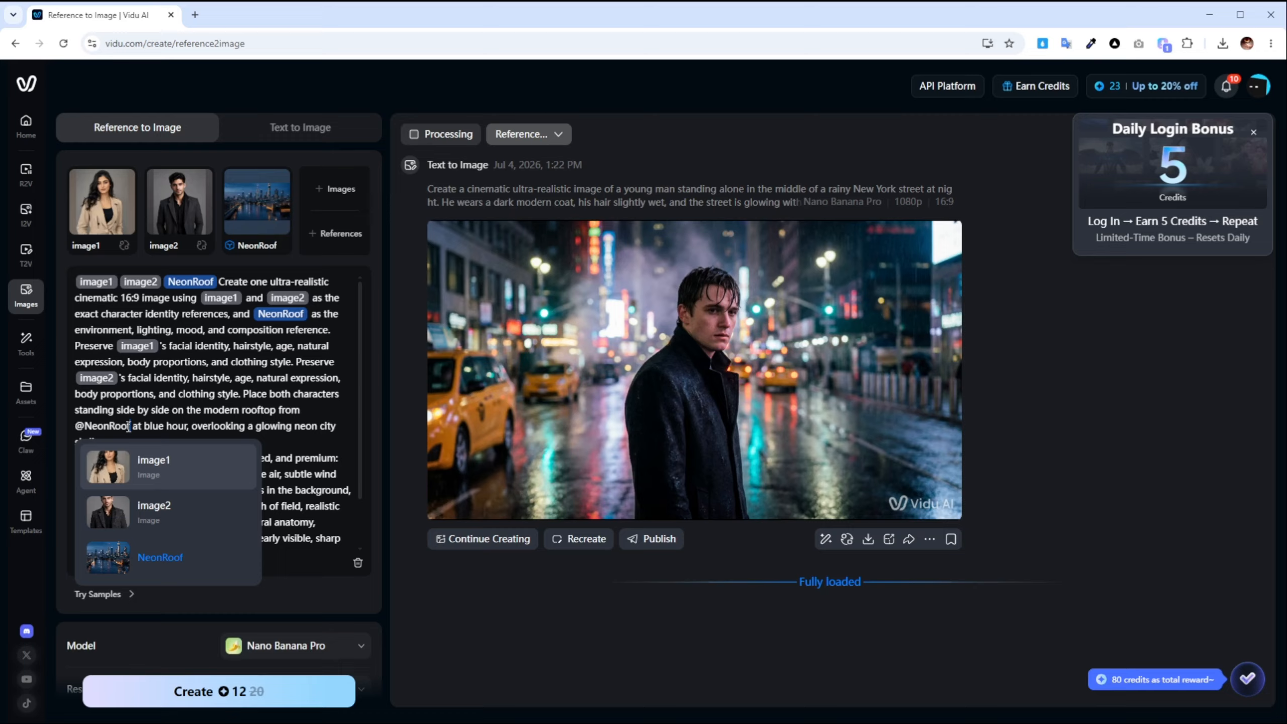
click(119, 553)
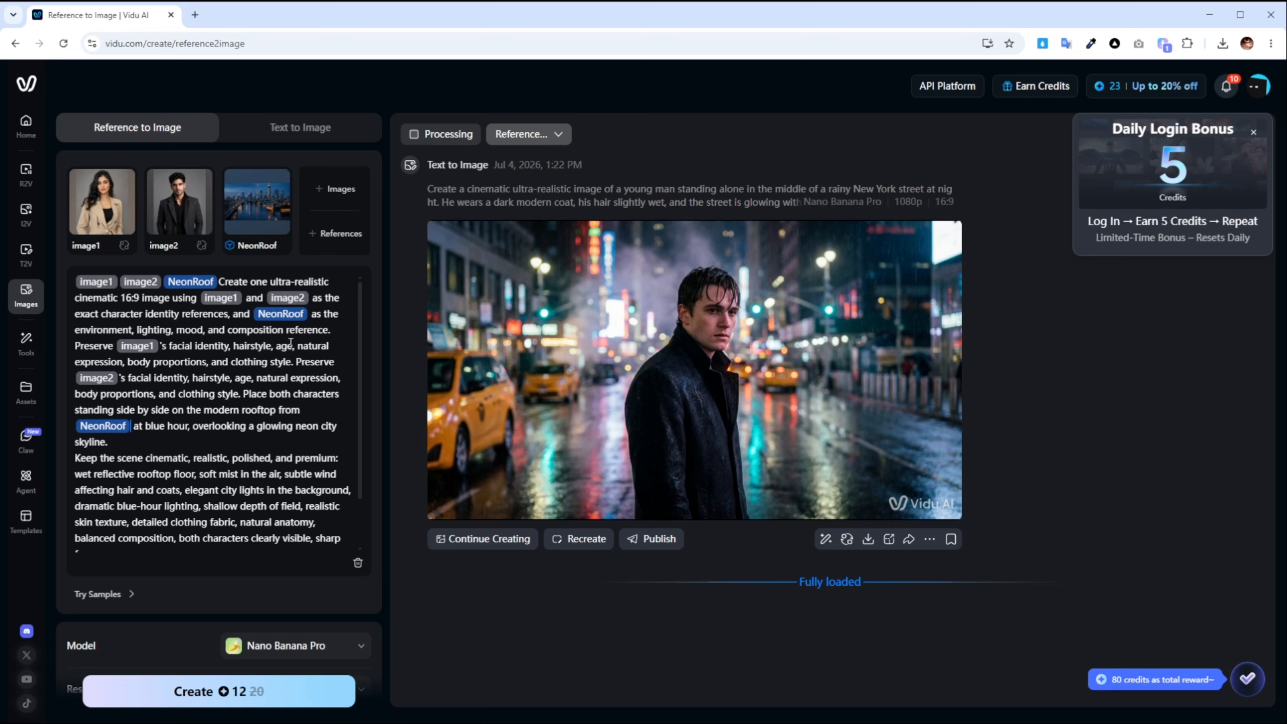
Set the image model to GPT Image 2 and generate the rooftop image from the referenced prompt
scroll(274, 408, down, 2)
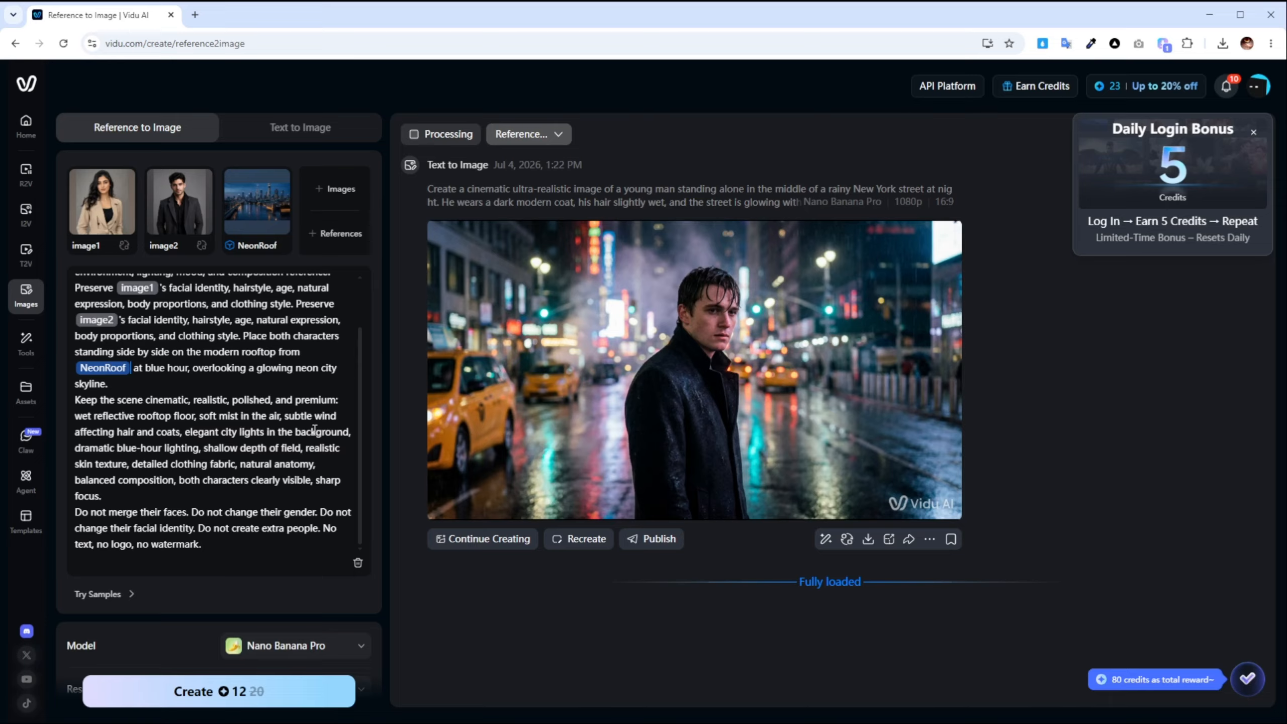
scroll(374, 449, down, 3)
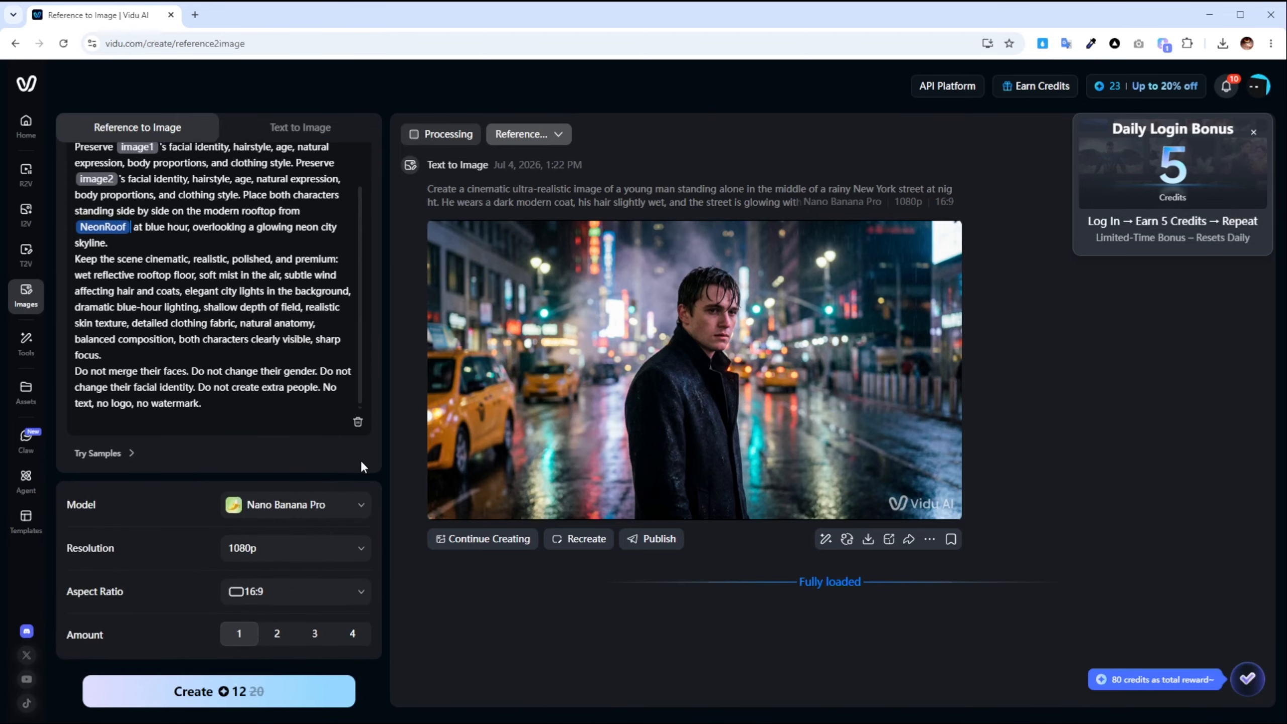
click(295, 504)
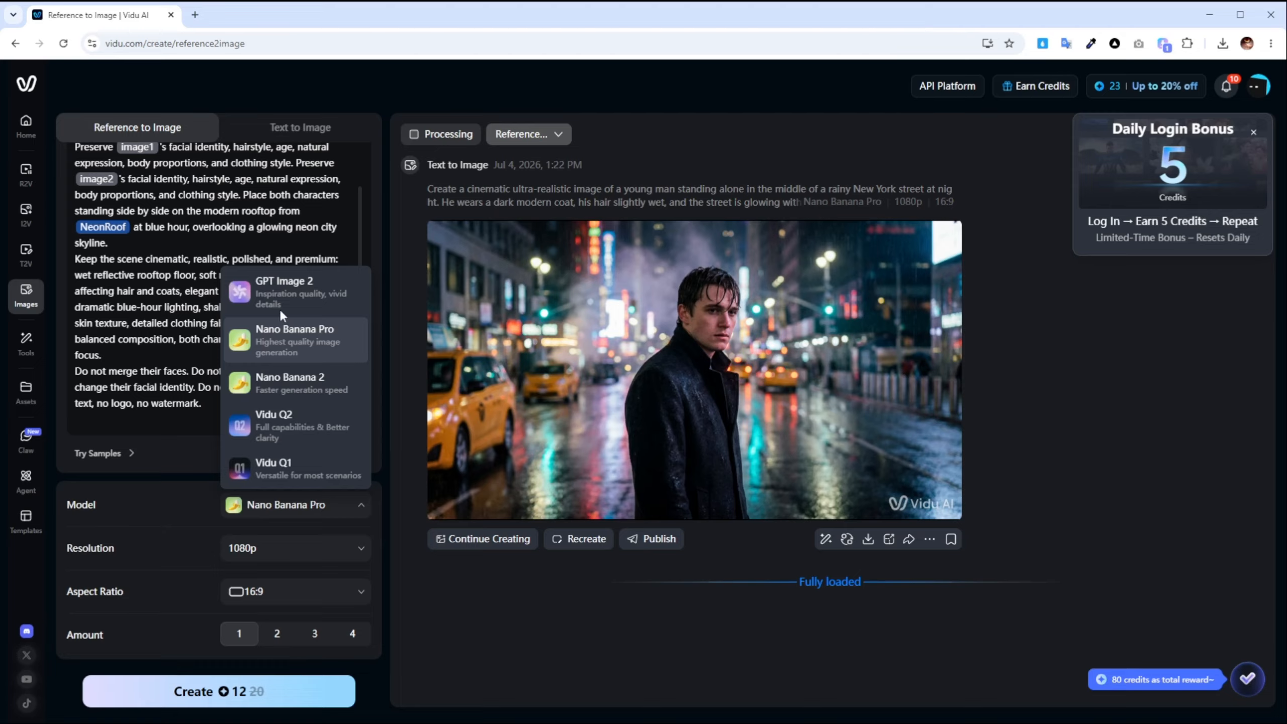
click(282, 290)
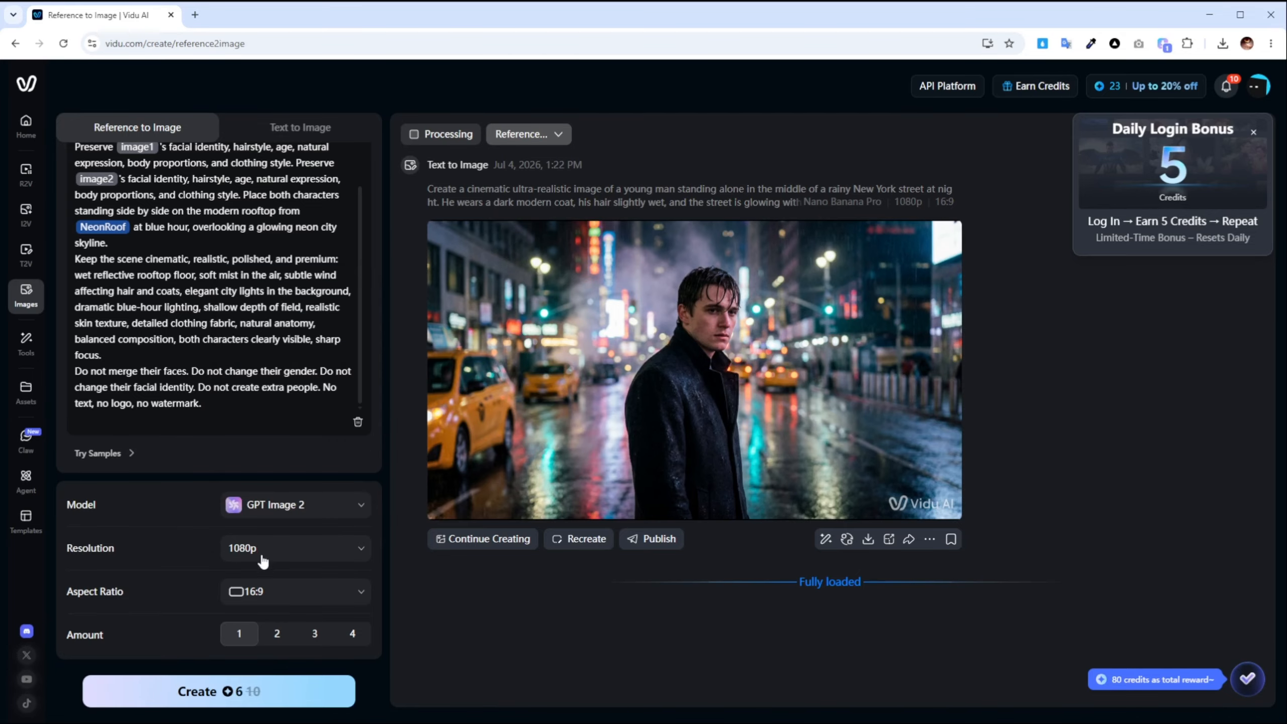
click(239, 699)
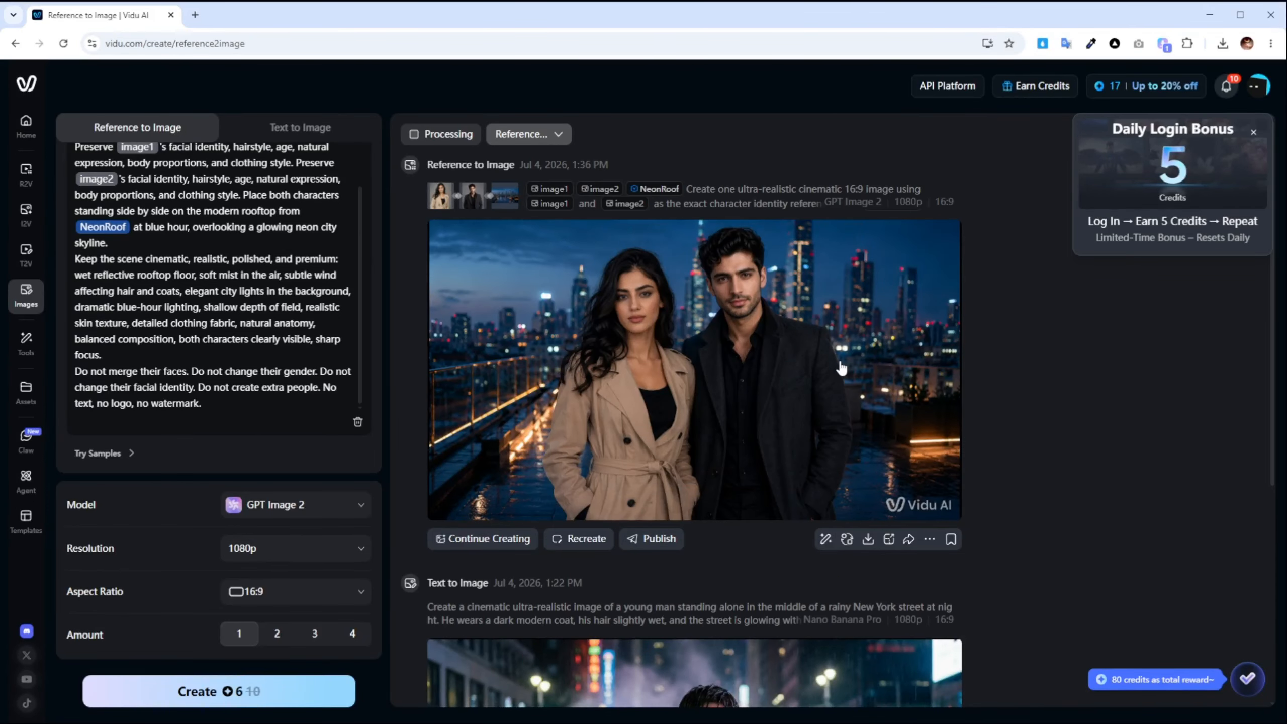
Examine the generated rooftop image of the couple in its detail view and return to the creation page
click(840, 366)
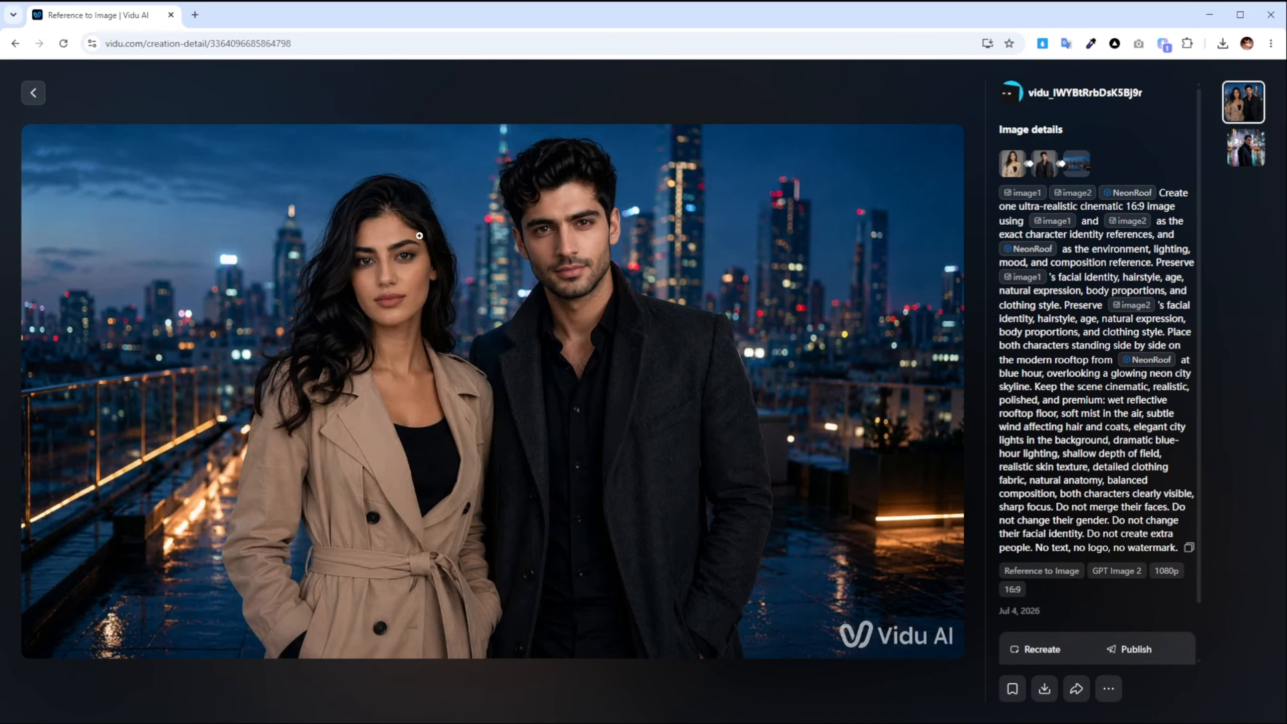
key(alt+Left)
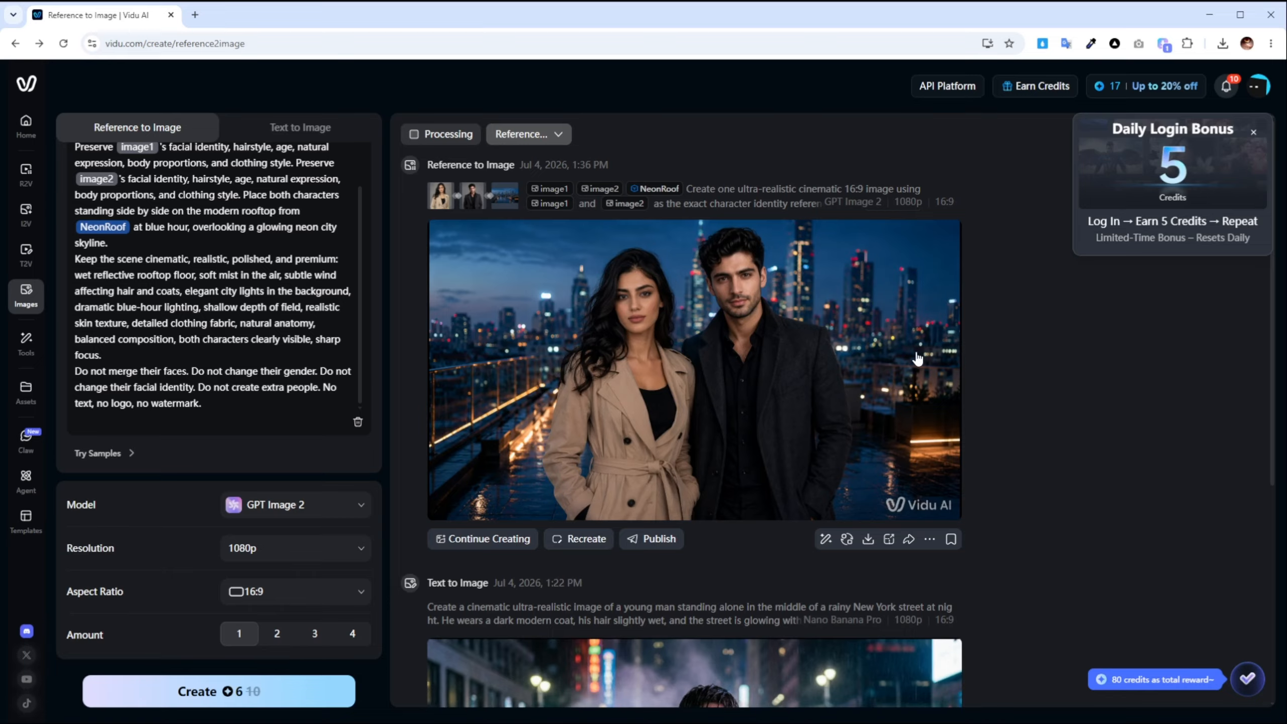
Browse the Templates gallery and start a new creation with the Dancing at Coachella template
scroll(368, 253, up, 4)
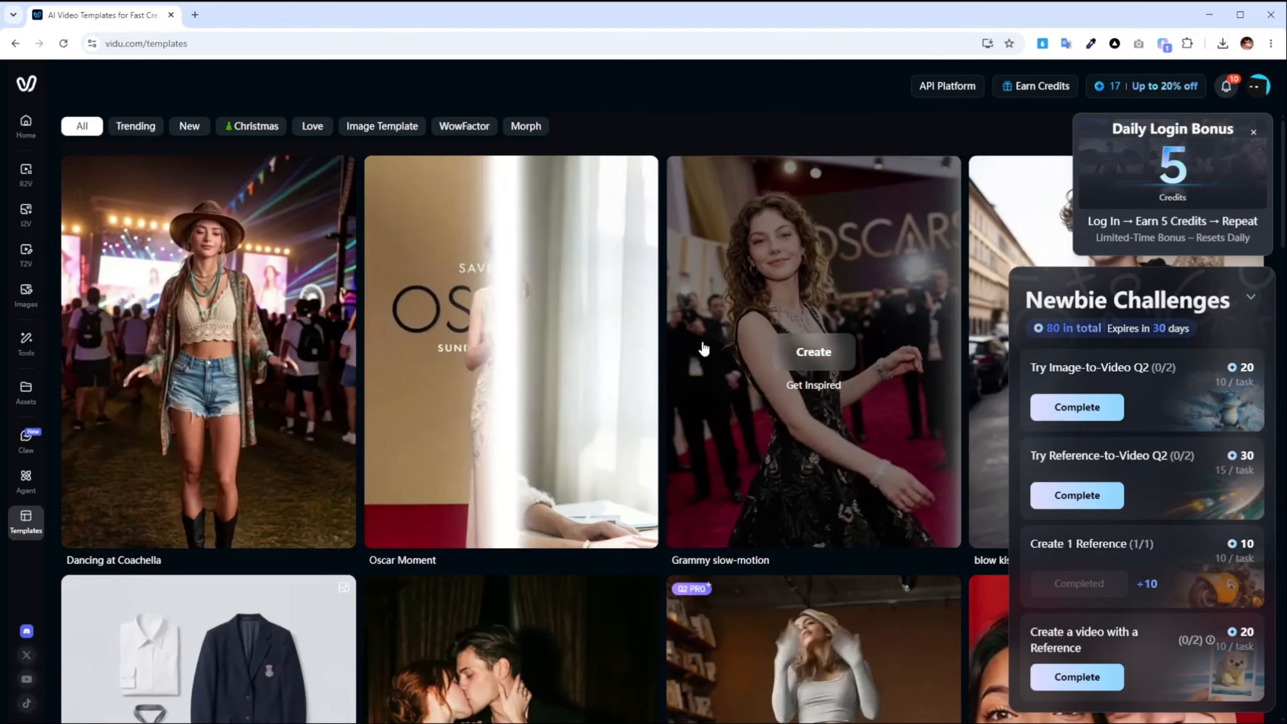
scroll(674, 365, down, 7)
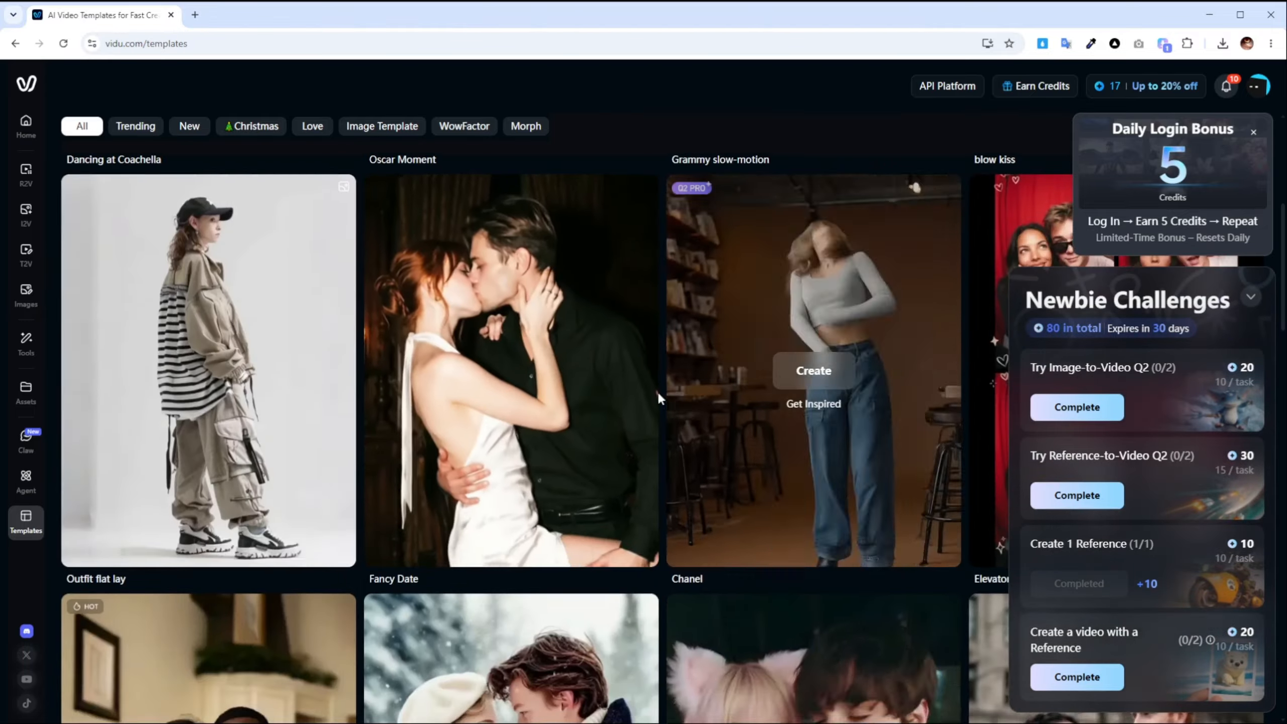
scroll(657, 390, down, 12)
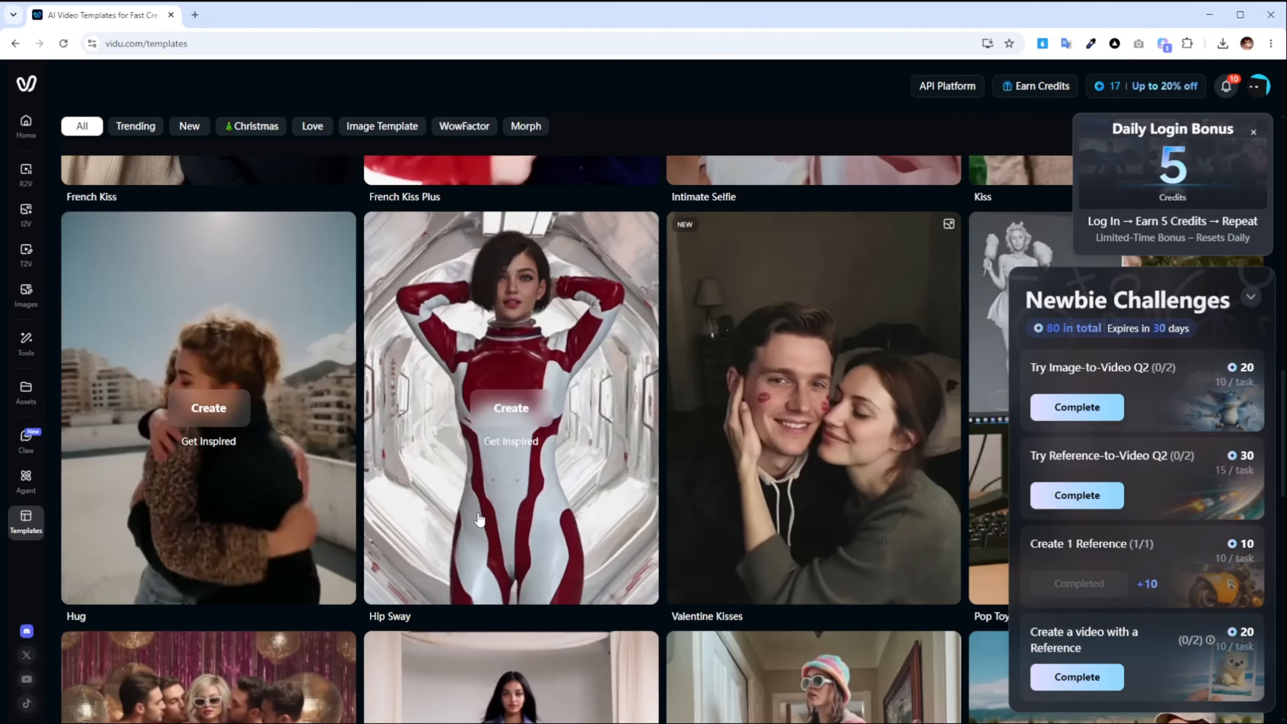
scroll(479, 519, down, 15)
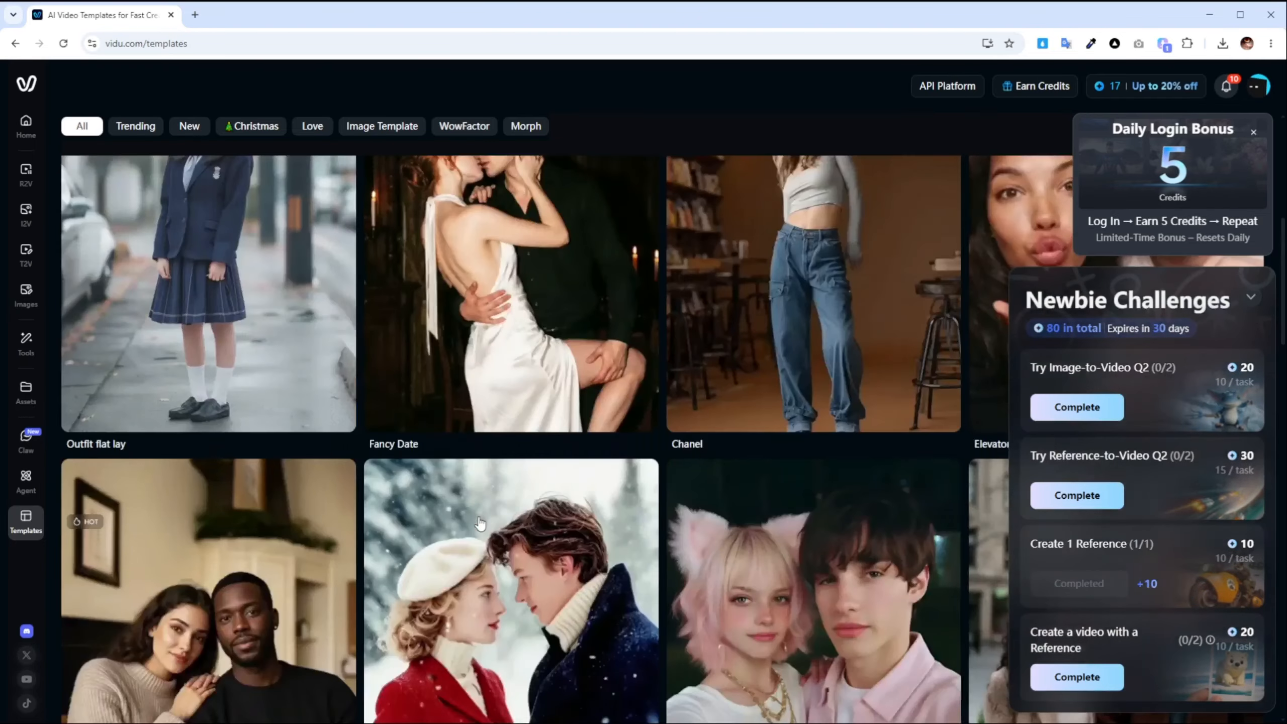
scroll(480, 523, up, 6)
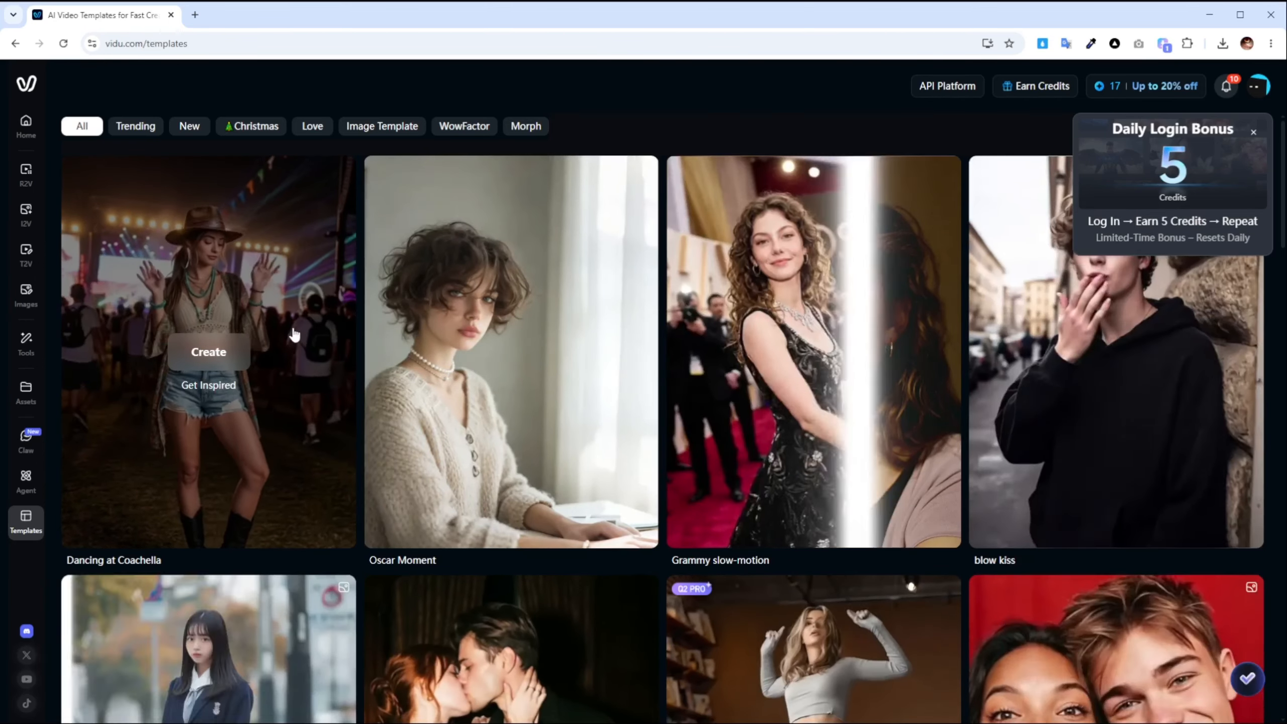
click(296, 334)
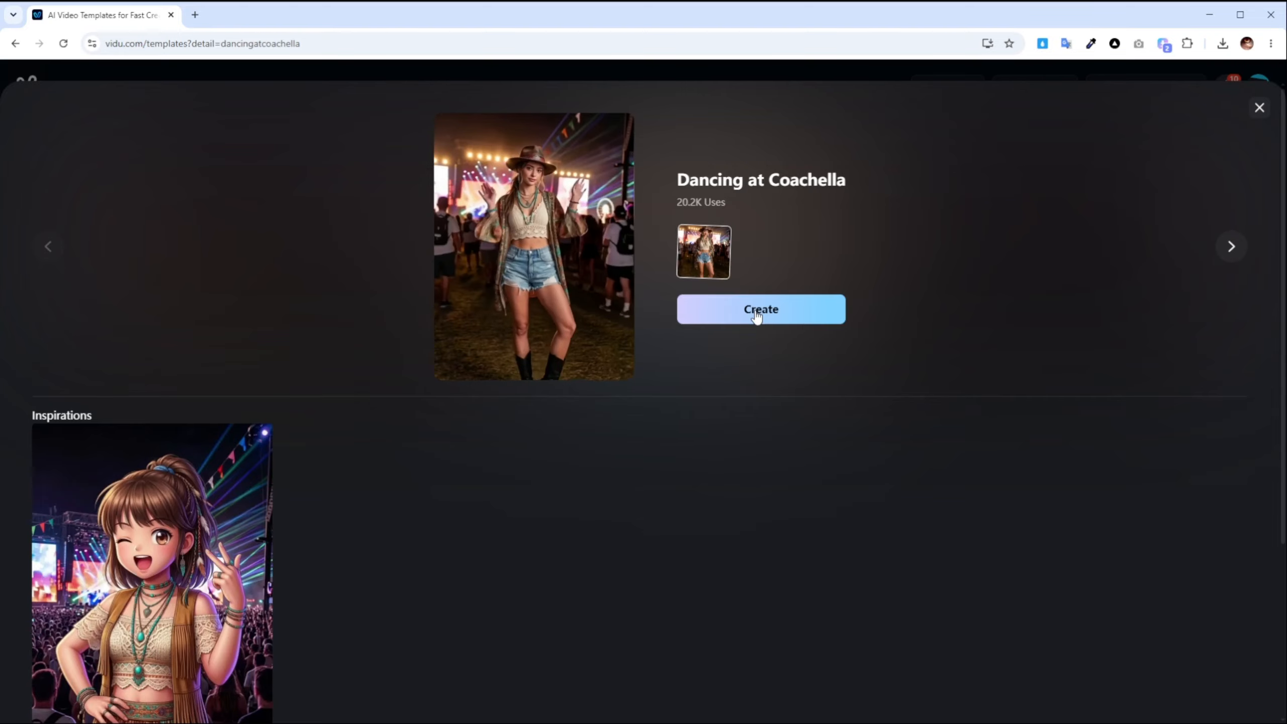
click(756, 317)
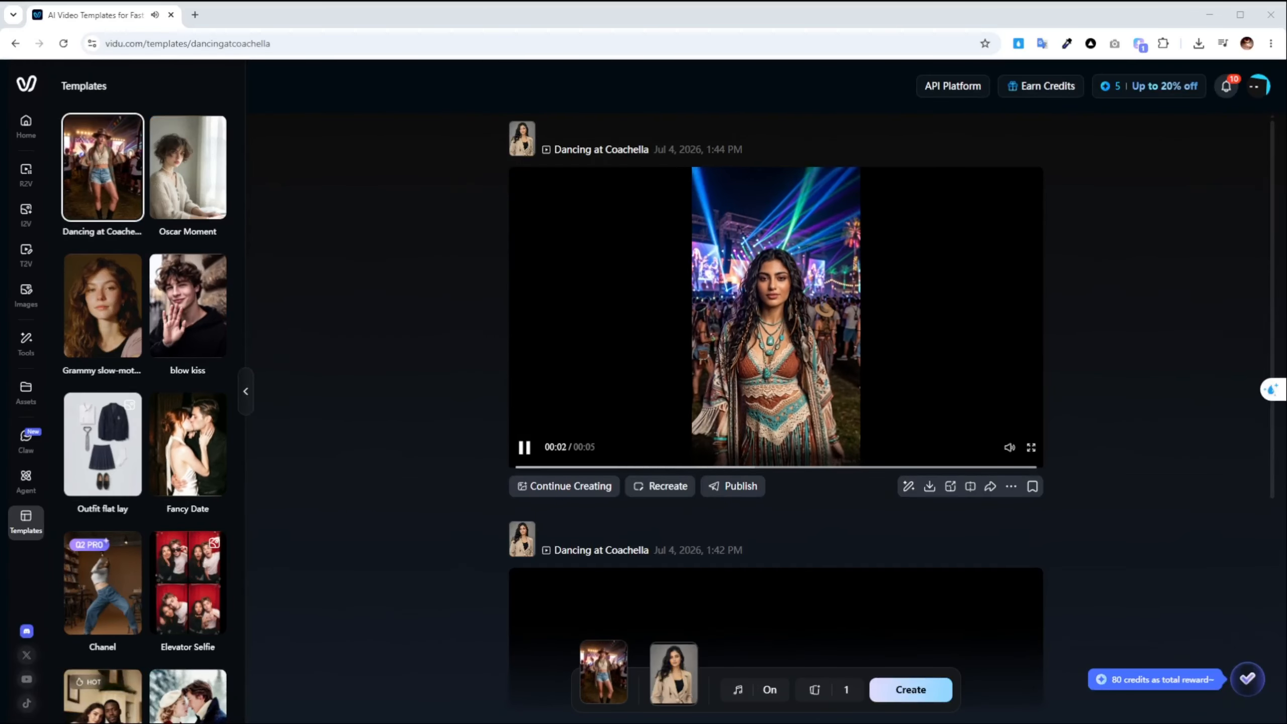
Download the newest generated Dancing at Coachella video and copy its share link
click(798, 289)
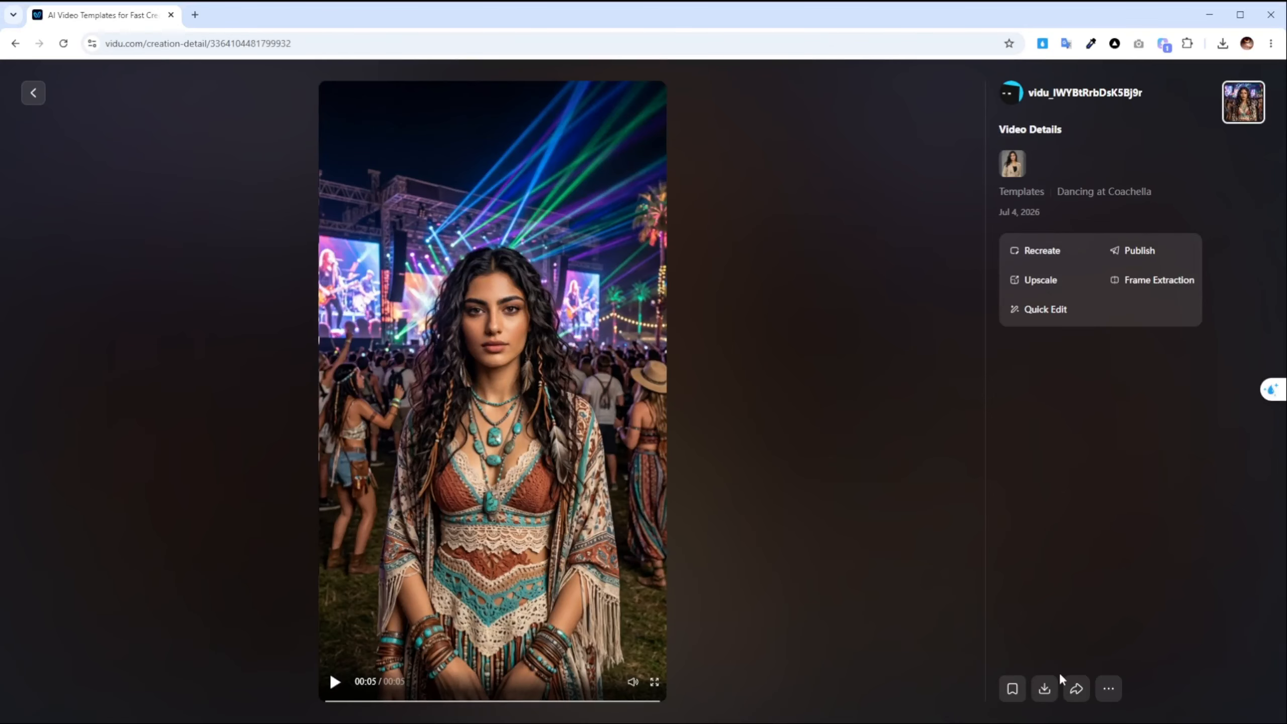
click(1045, 689)
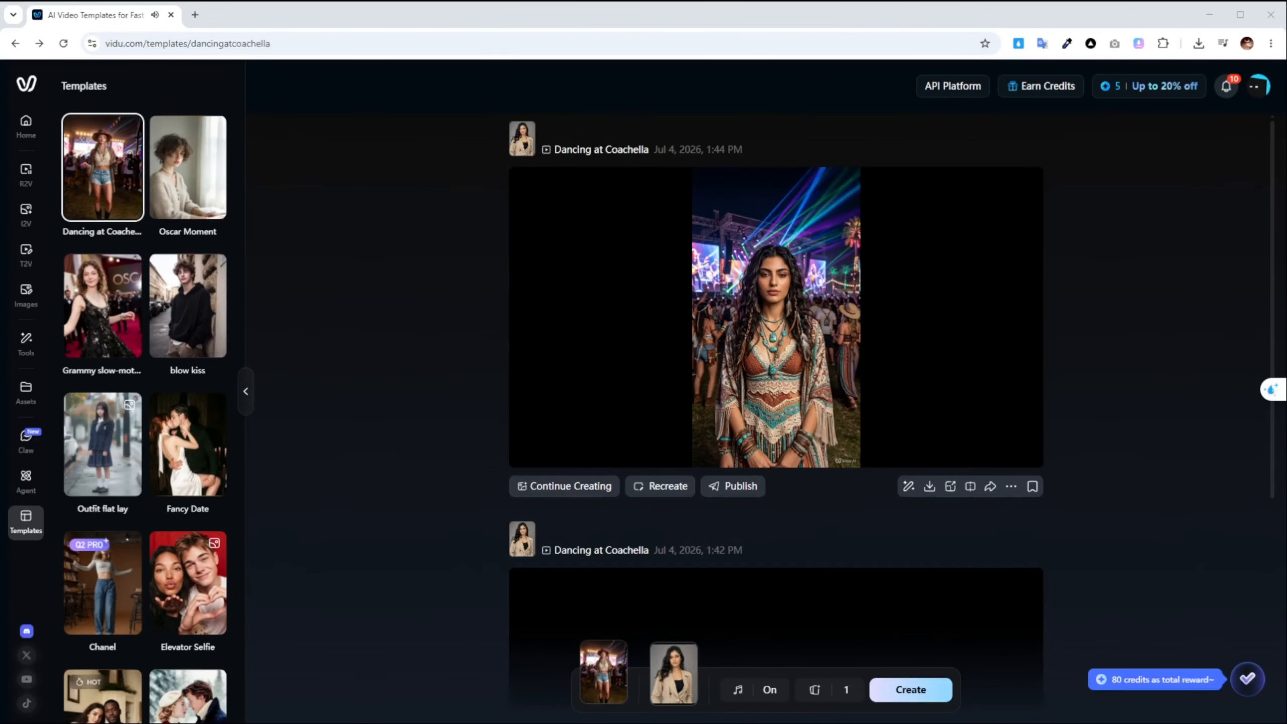
mouse_move(929, 486)
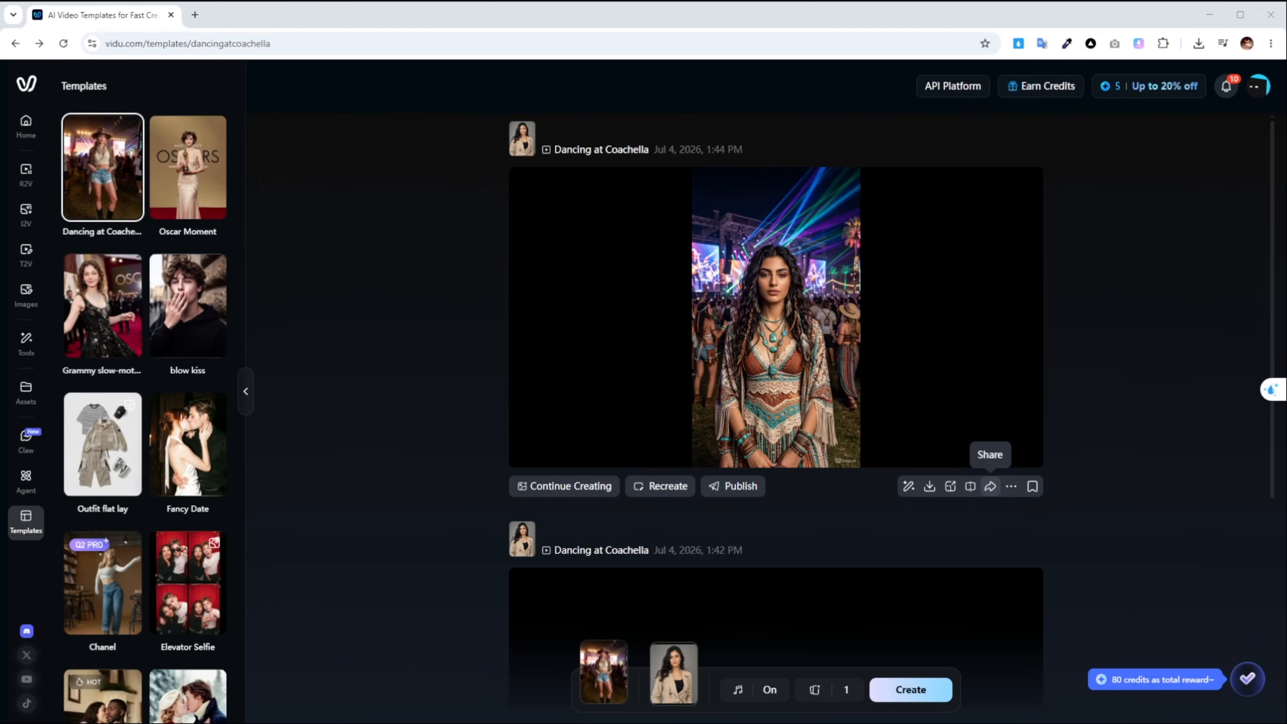
click(990, 486)
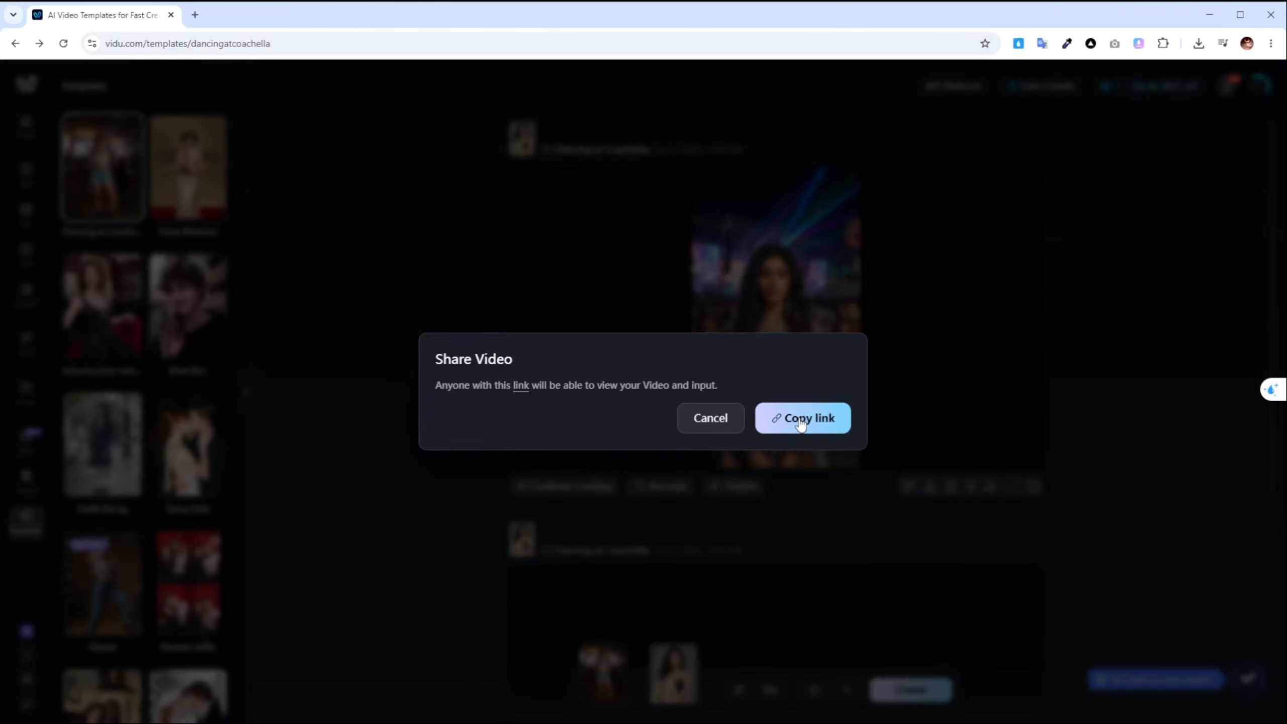
click(801, 420)
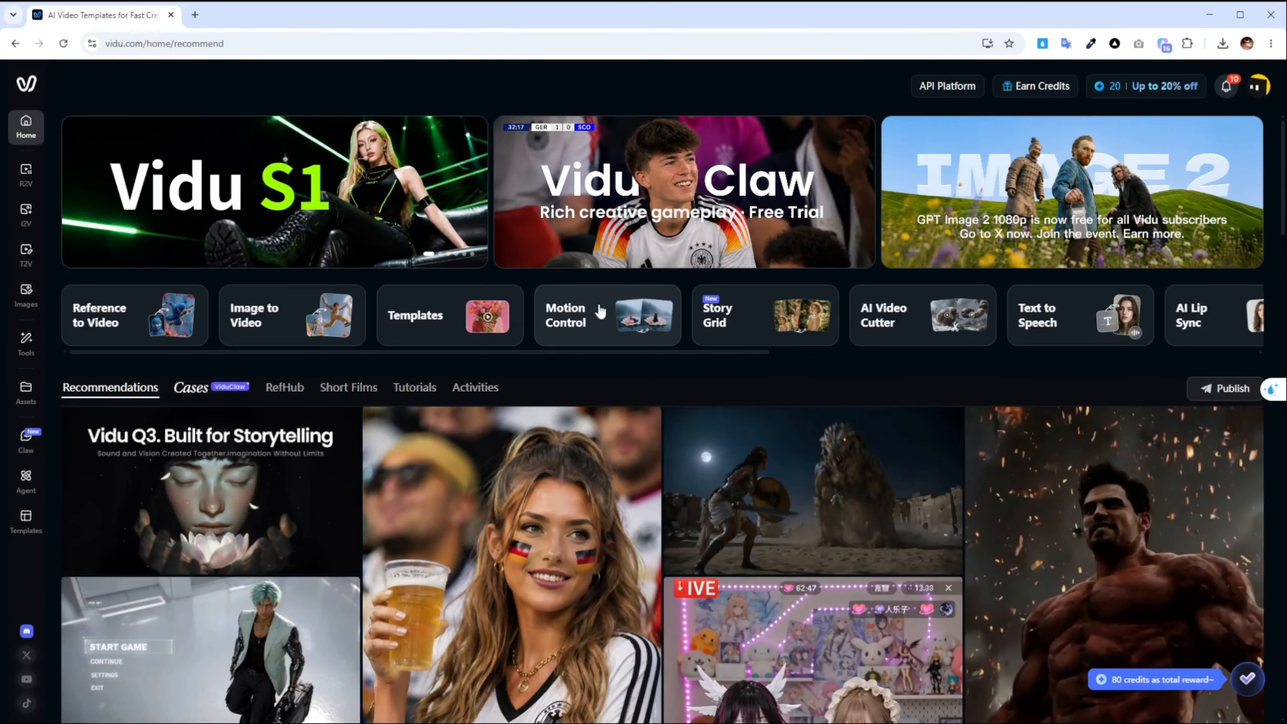
Open Motion Control and choose the March of Heeseung motion from the official Motion Library as the motion video
click(606, 310)
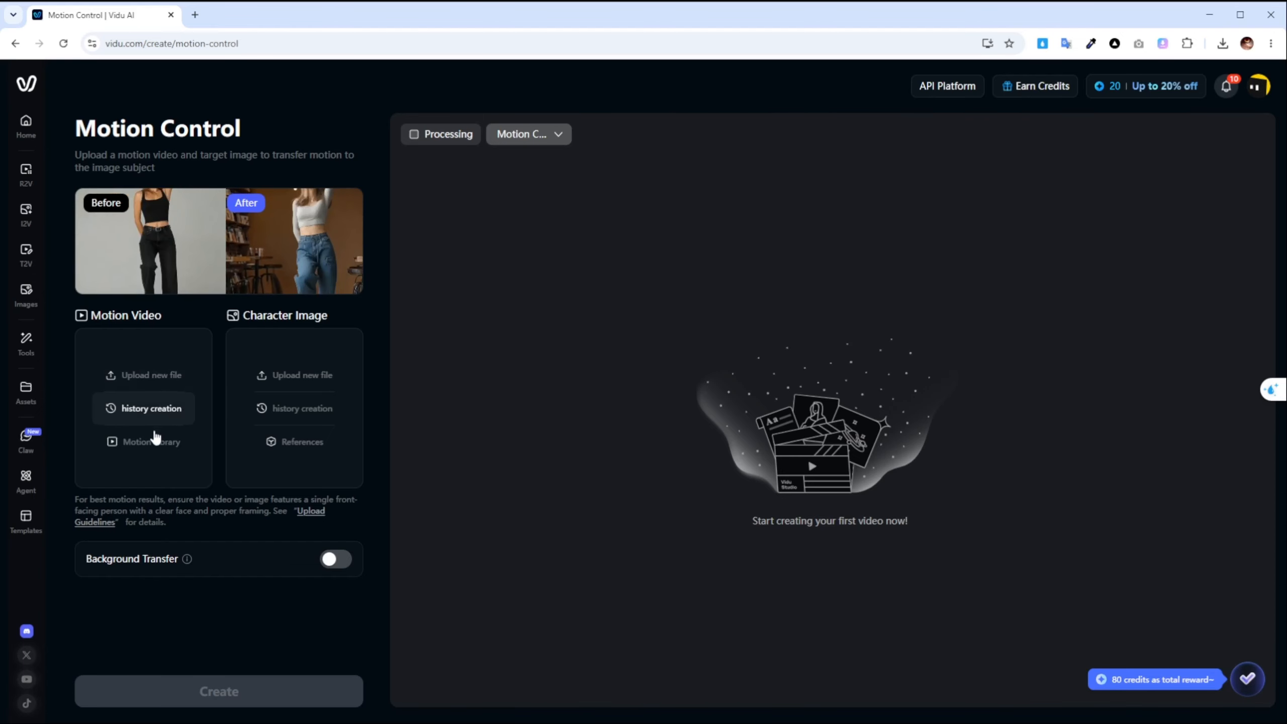
click(152, 441)
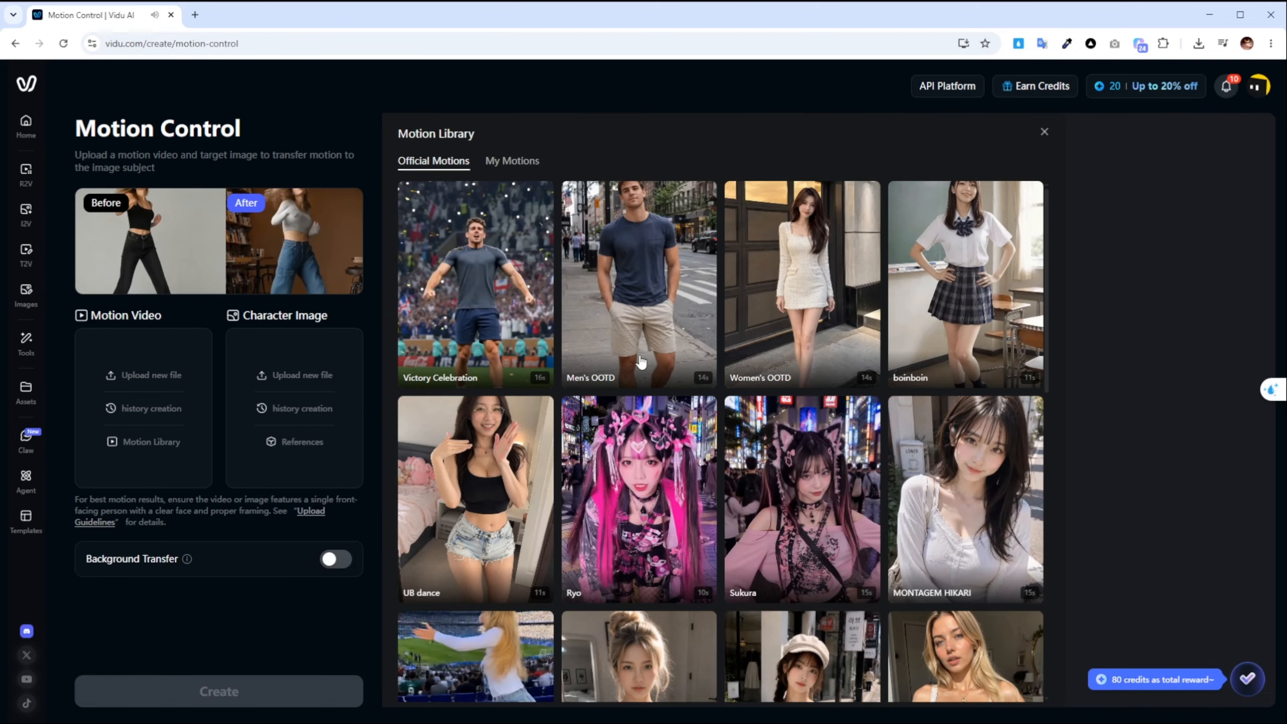
scroll(754, 426, down, 5)
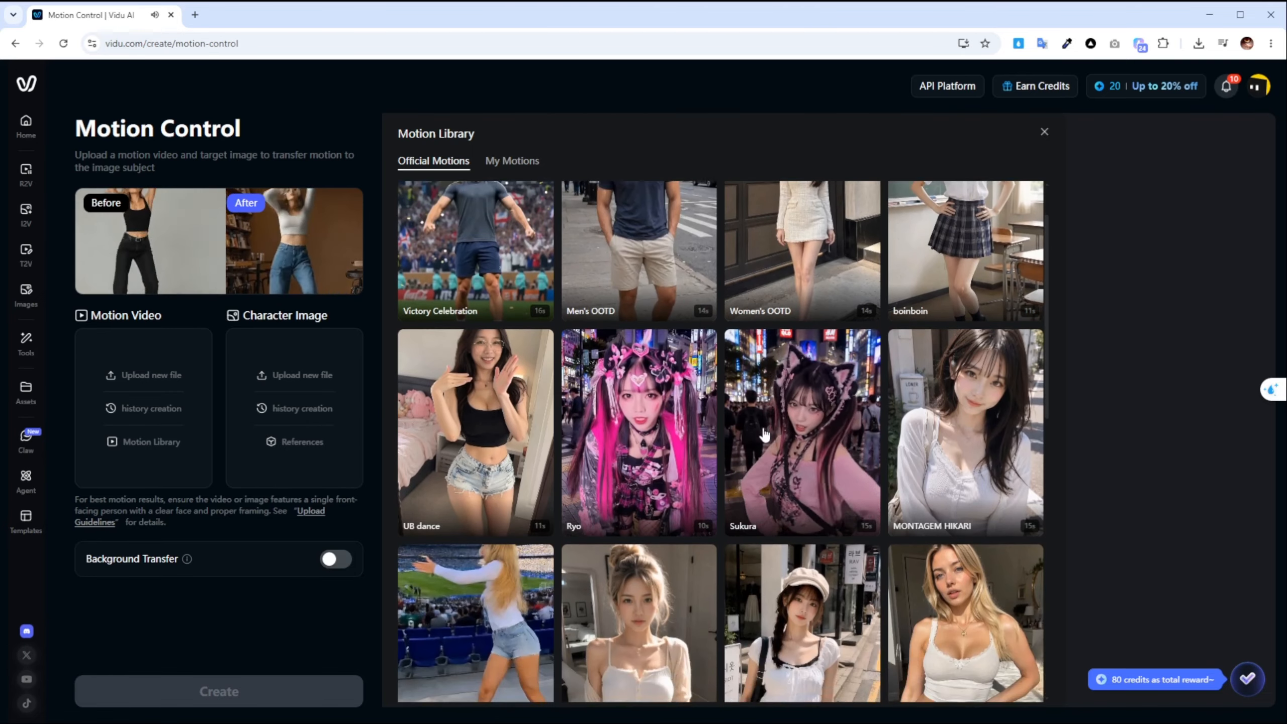
scroll(861, 506, down, 10)
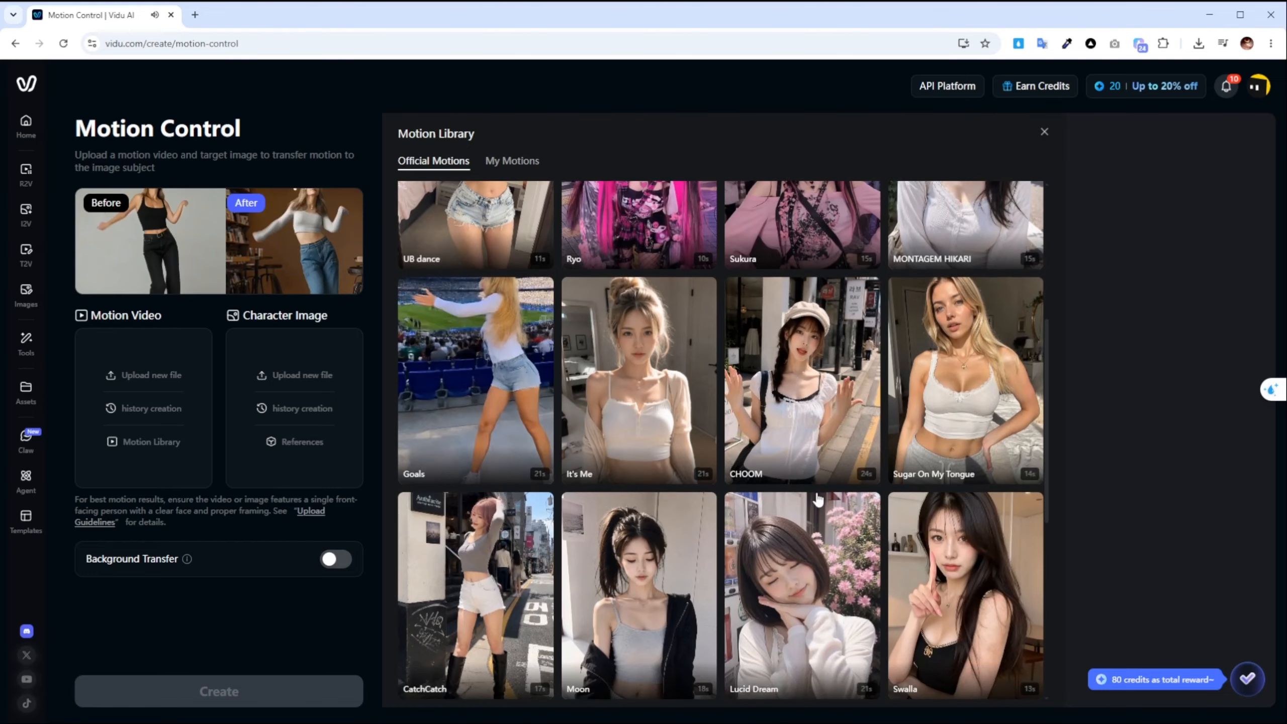
click(963, 573)
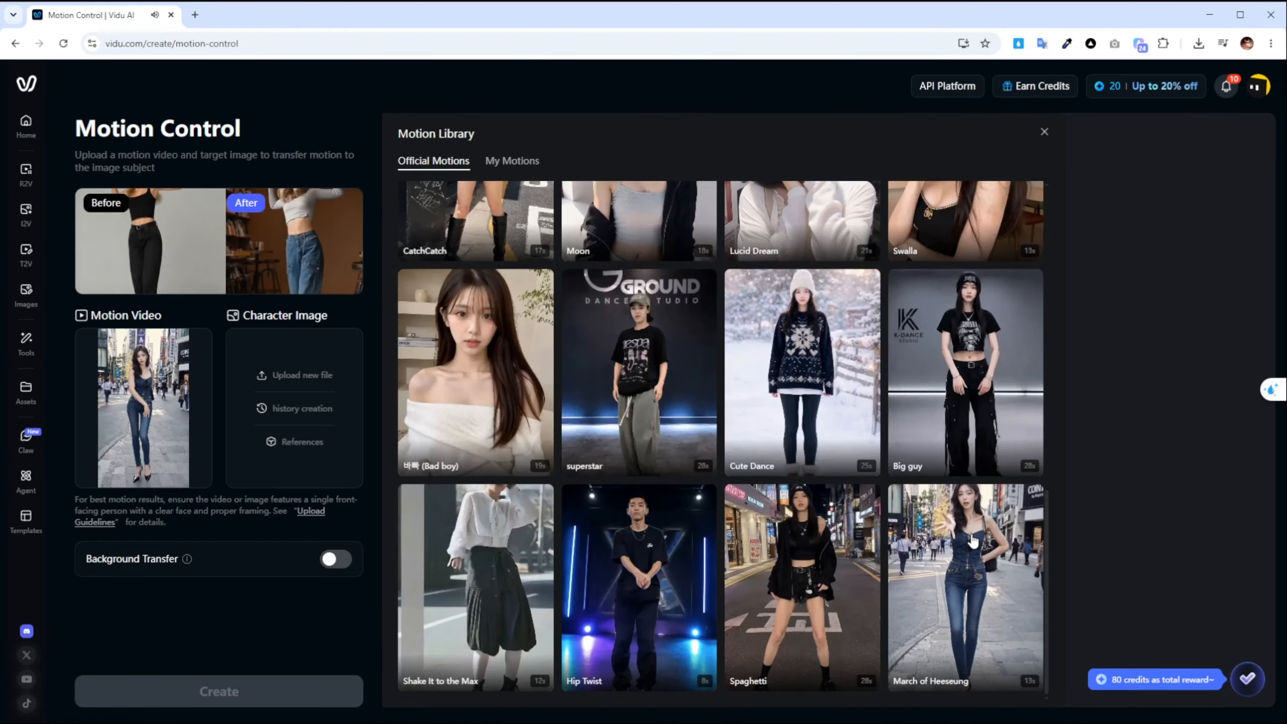
Upload the portrait of the woman in the beige coat as the character image and turn on Background Transfer
click(297, 386)
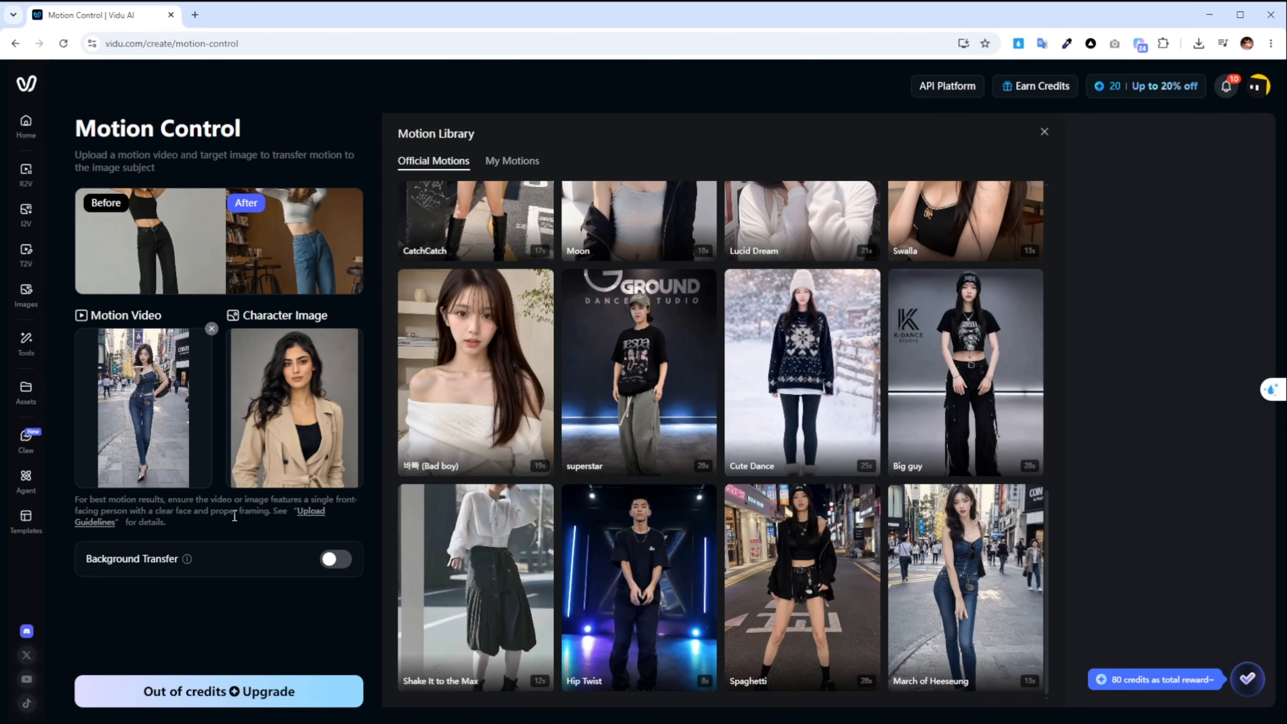
click(340, 559)
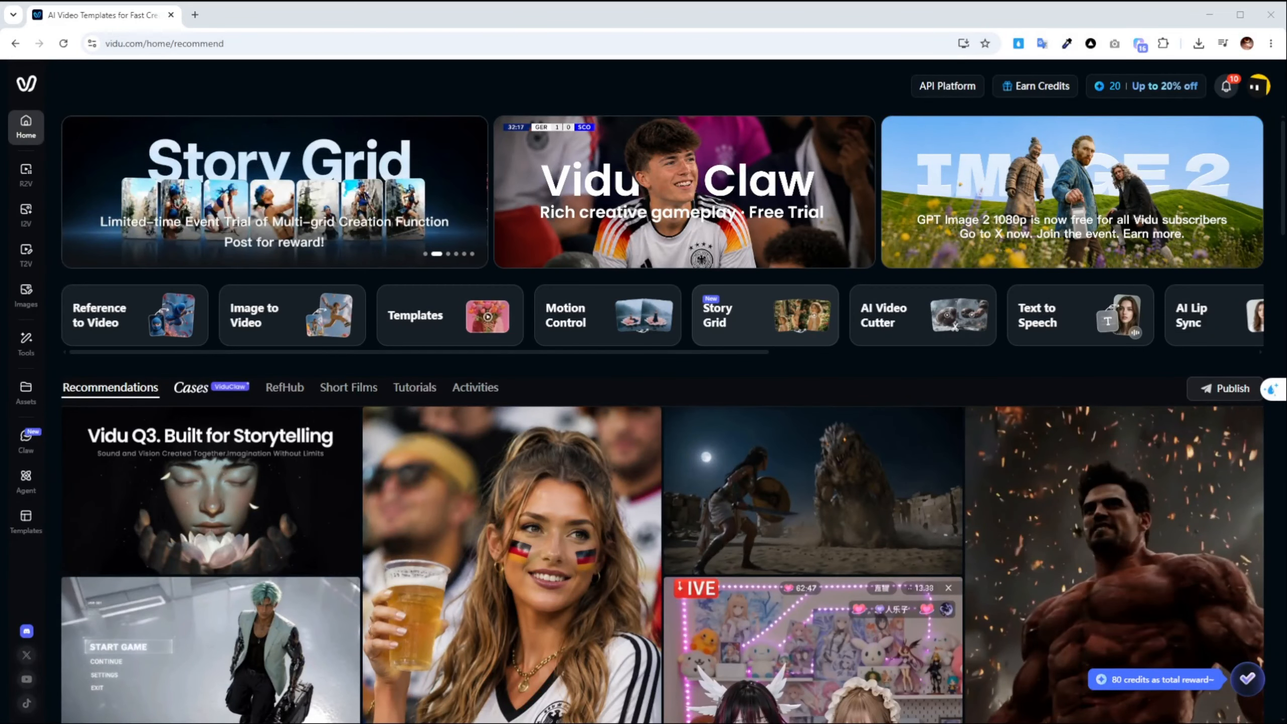
Open Story Grid and tag the image1, image2 and NeonRoof references in the opening lines of the storyboard prompt
click(745, 312)
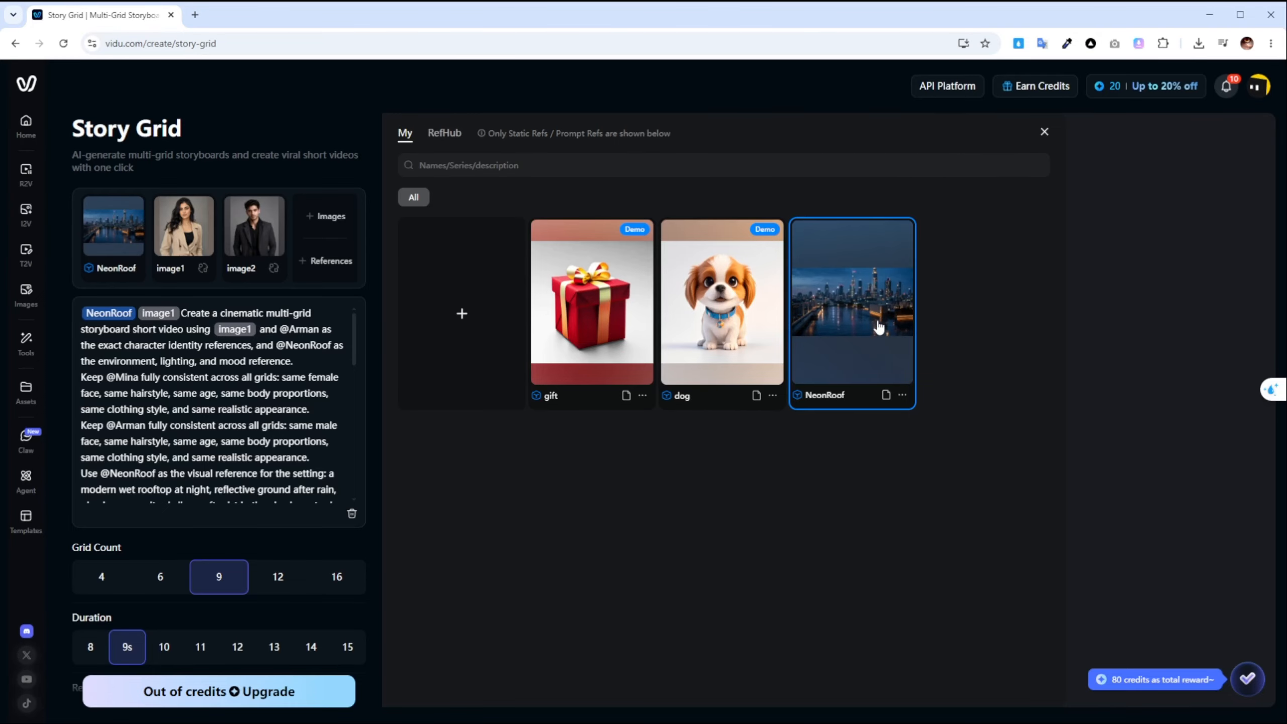
mouse_move(266, 231)
click(321, 334)
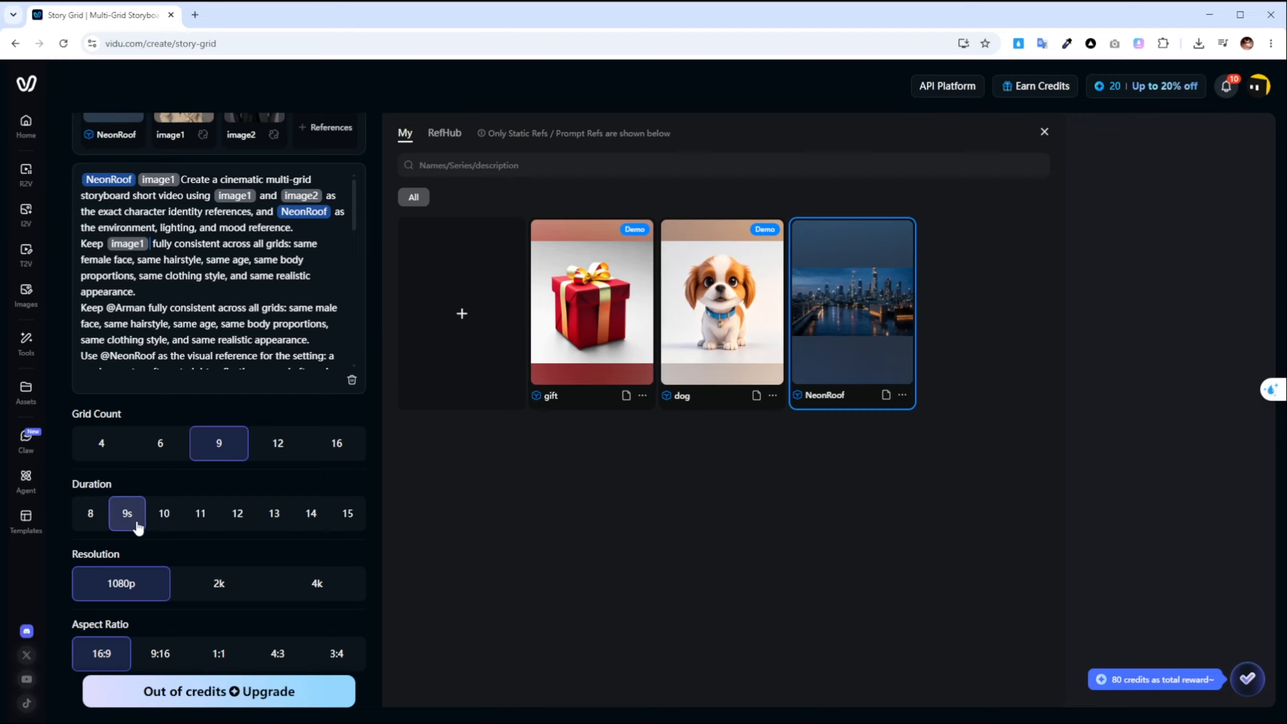
scroll(151, 555, down, 1)
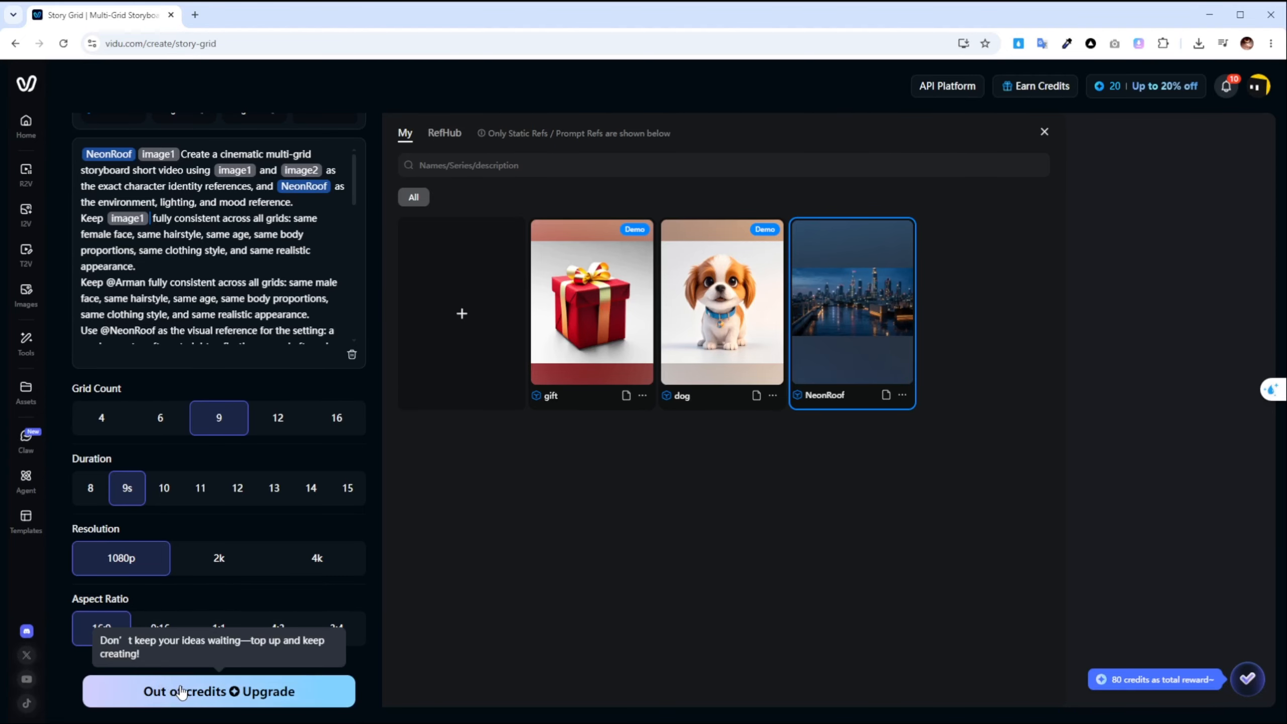
Open the AI Video Cutter from the home page and create a new project
click(28, 134)
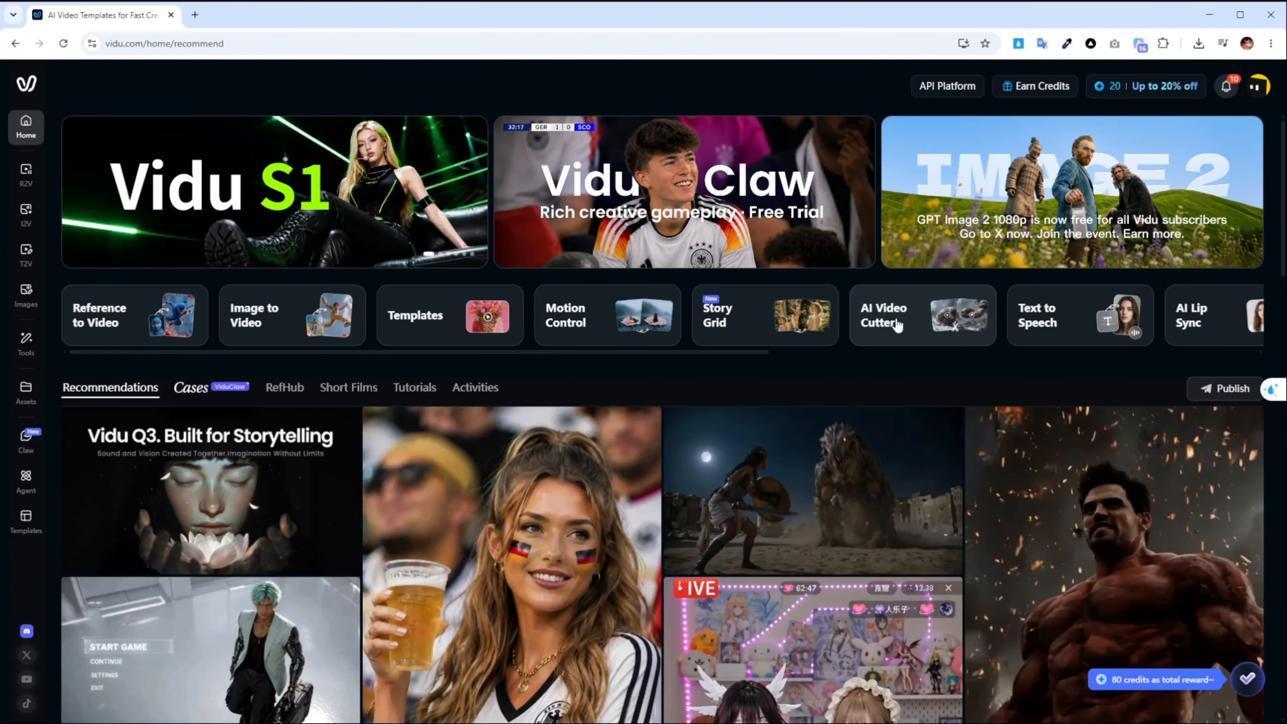
click(897, 324)
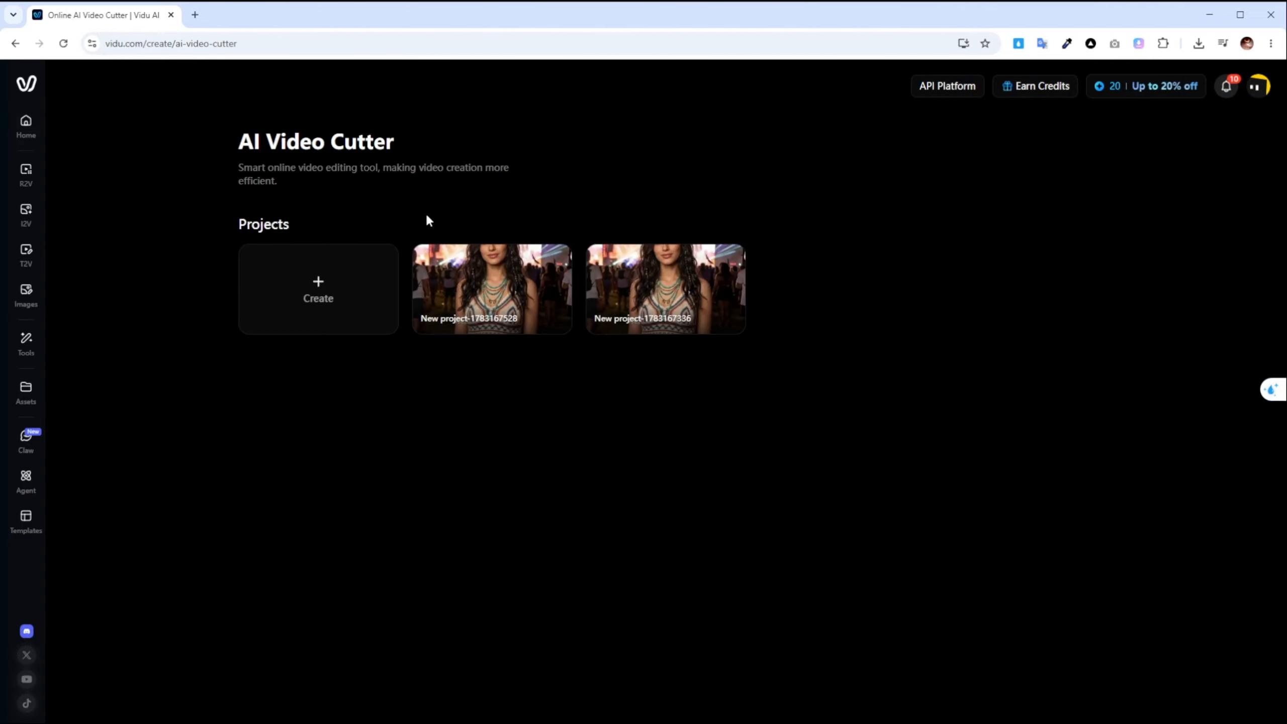
click(322, 268)
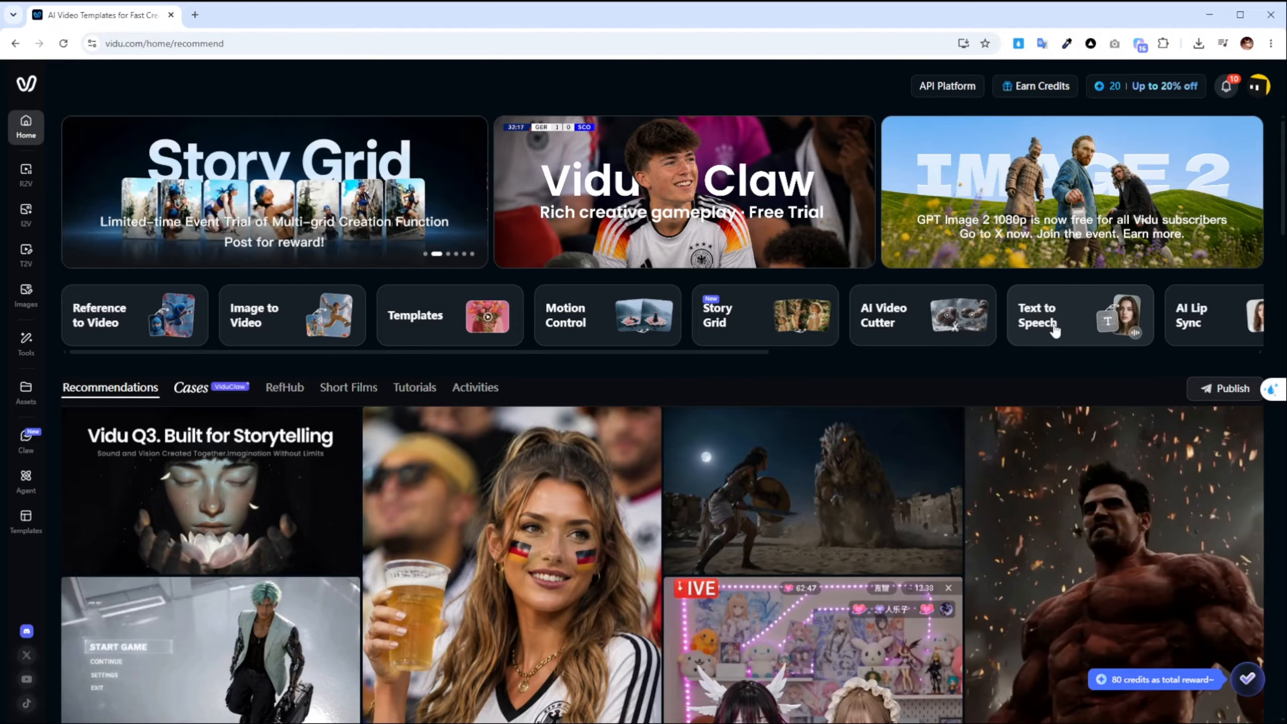
Open Text to Speech, look over the available voices, and generate speech from the Vidu welcome text with the Sweet Girl voice
click(1054, 329)
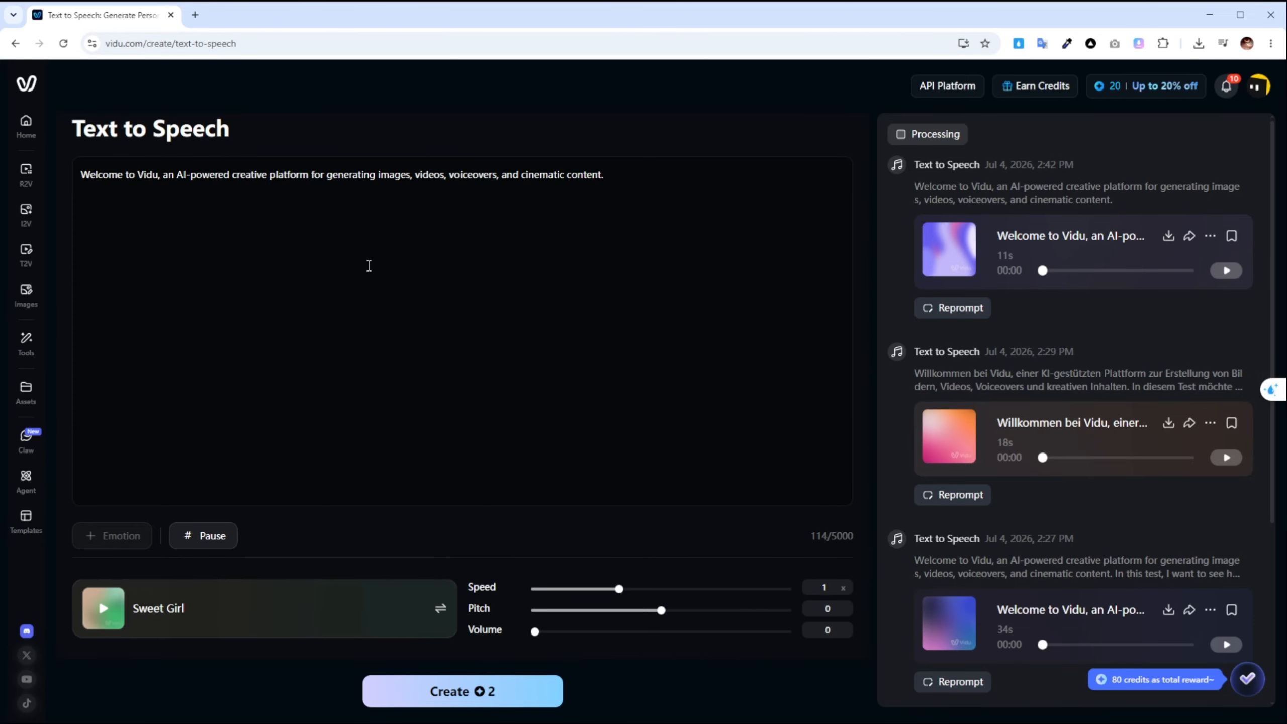
click(610, 185)
key(ctrl+a)
click(274, 613)
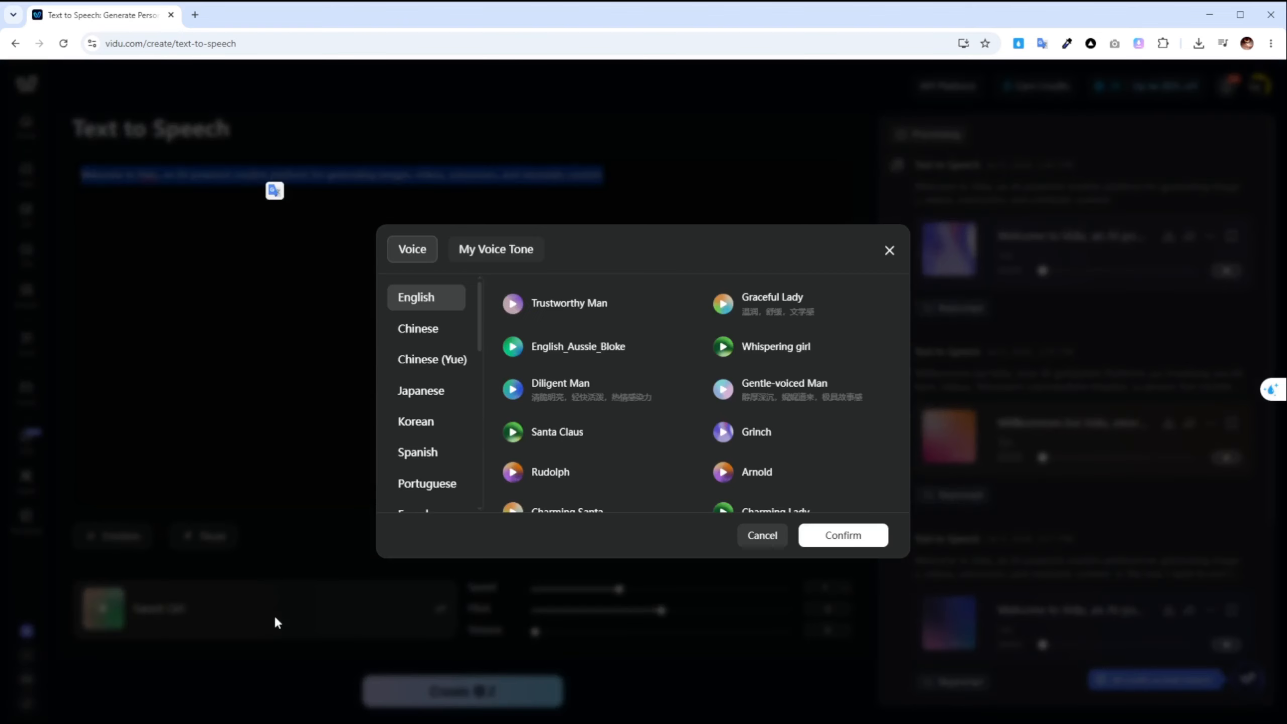
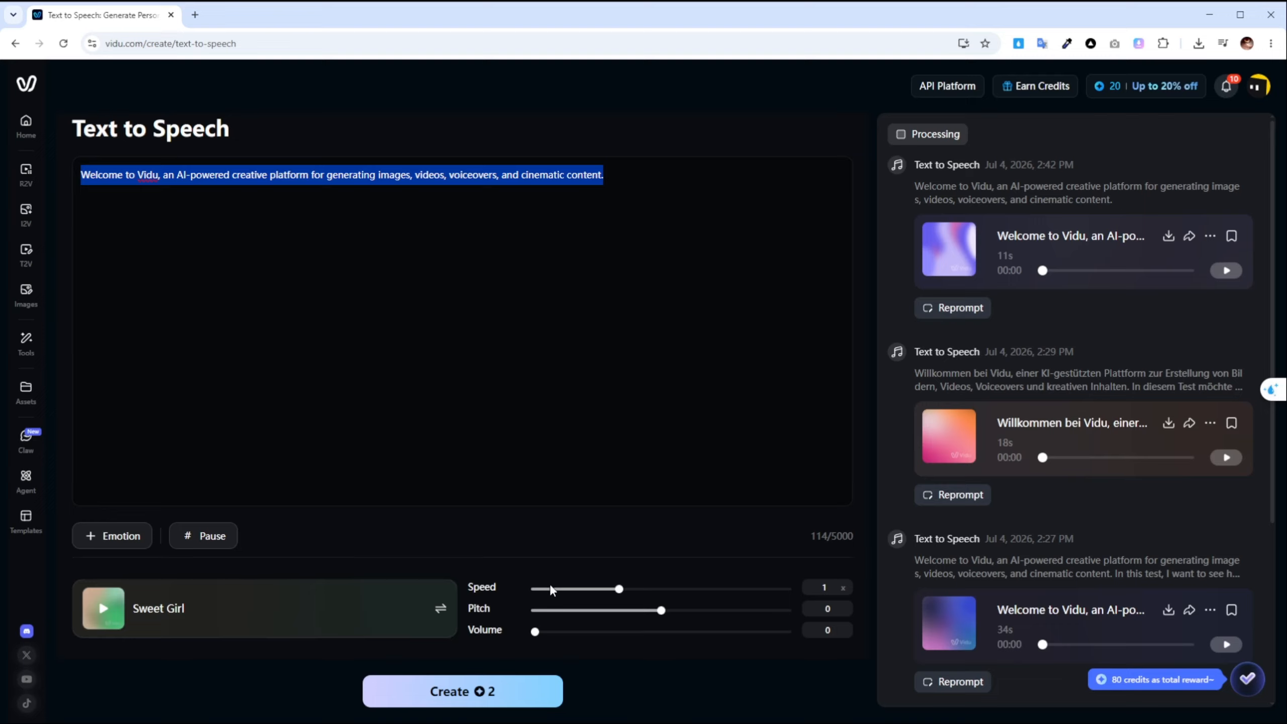
click(532, 690)
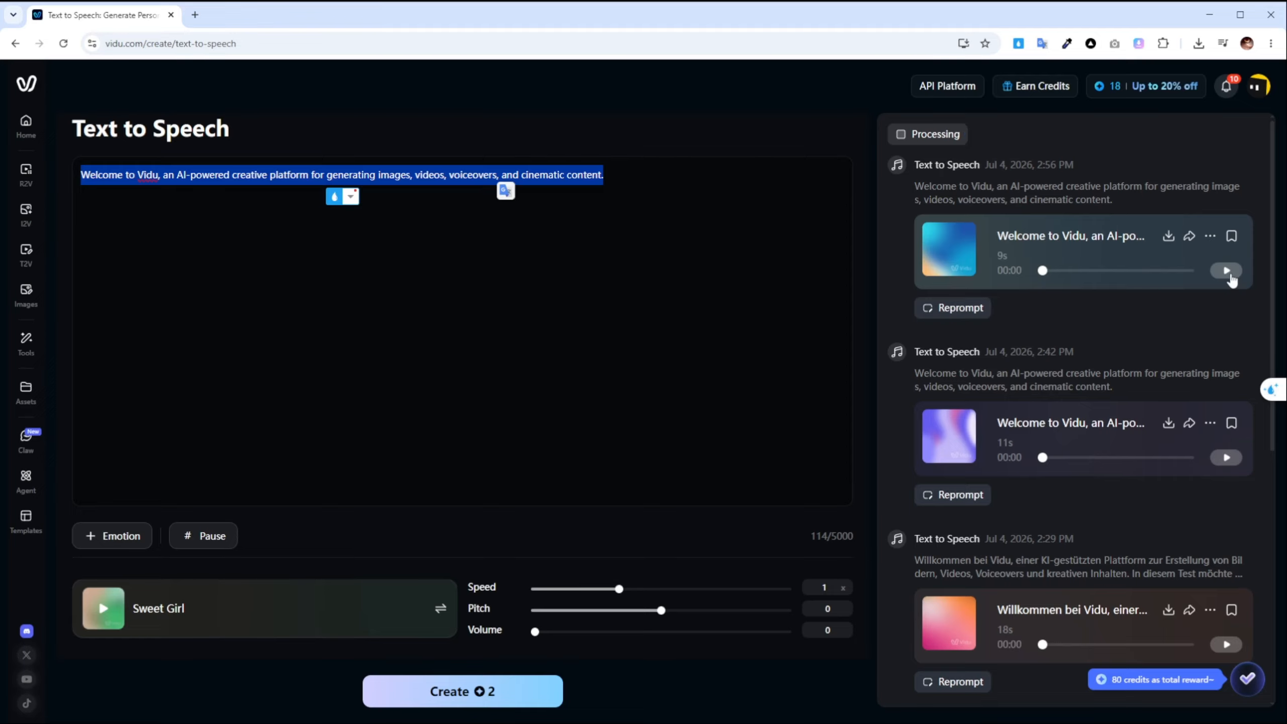
Play the newest generated Text to Speech clip and download it
click(1229, 274)
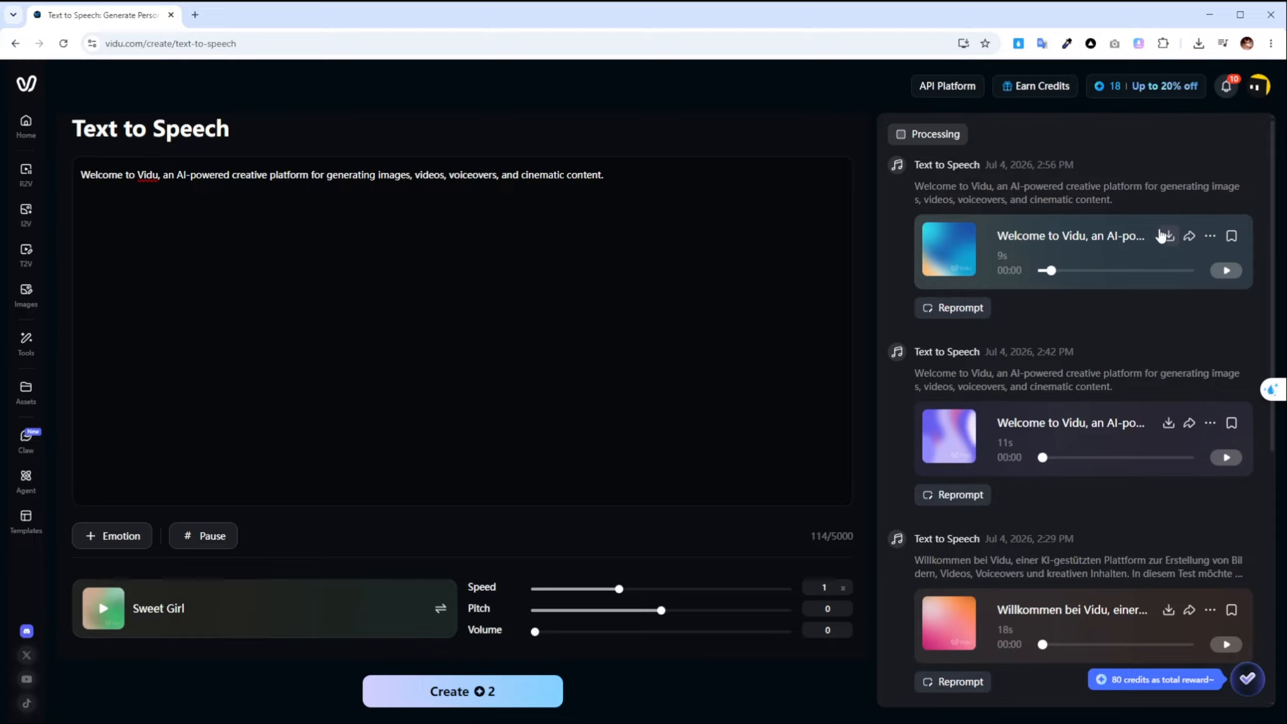
click(1163, 235)
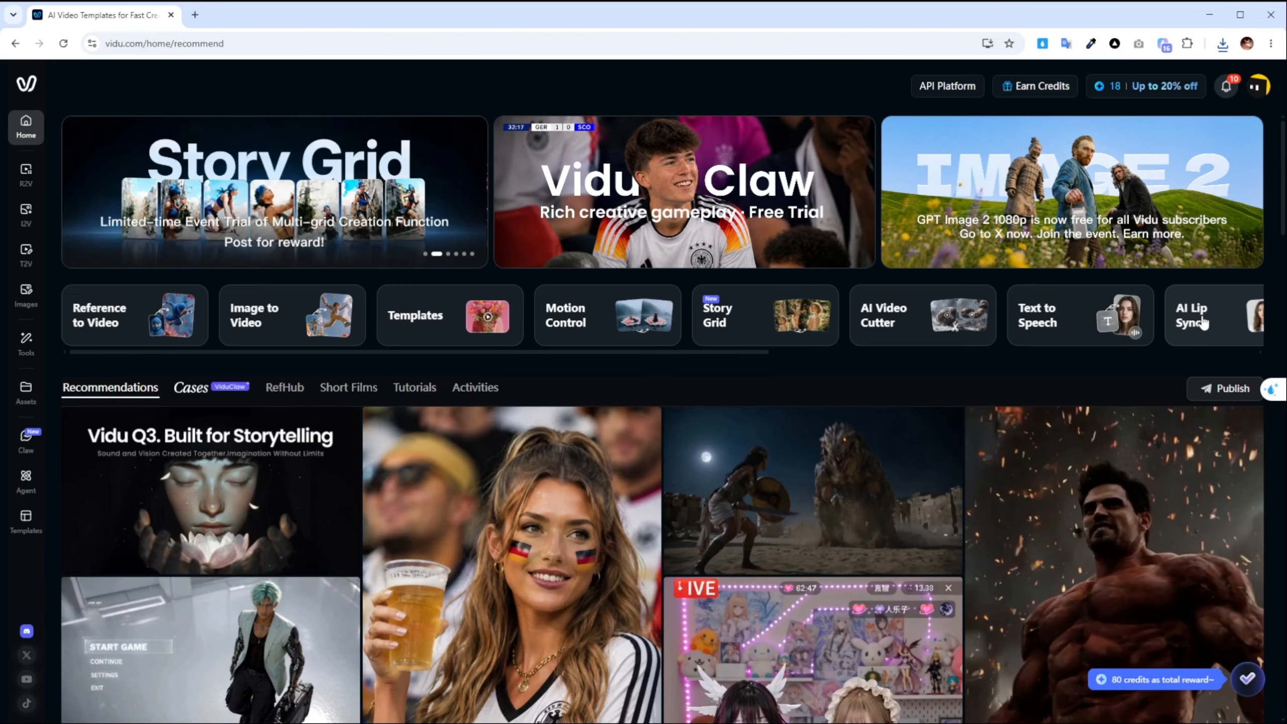
Open AI Lip Sync, set the speech content to Audio and upload Voice for test AI Lip Sync.wav for the festival video
click(1202, 320)
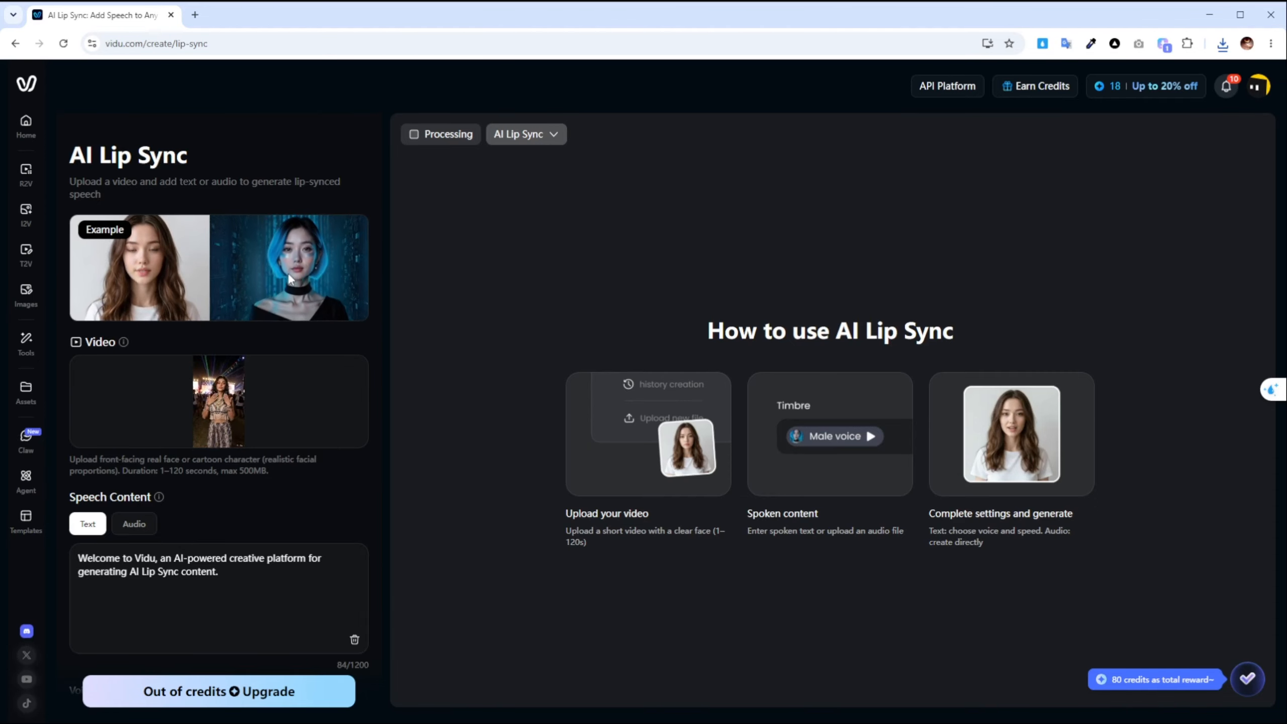
mouse_move(262, 410)
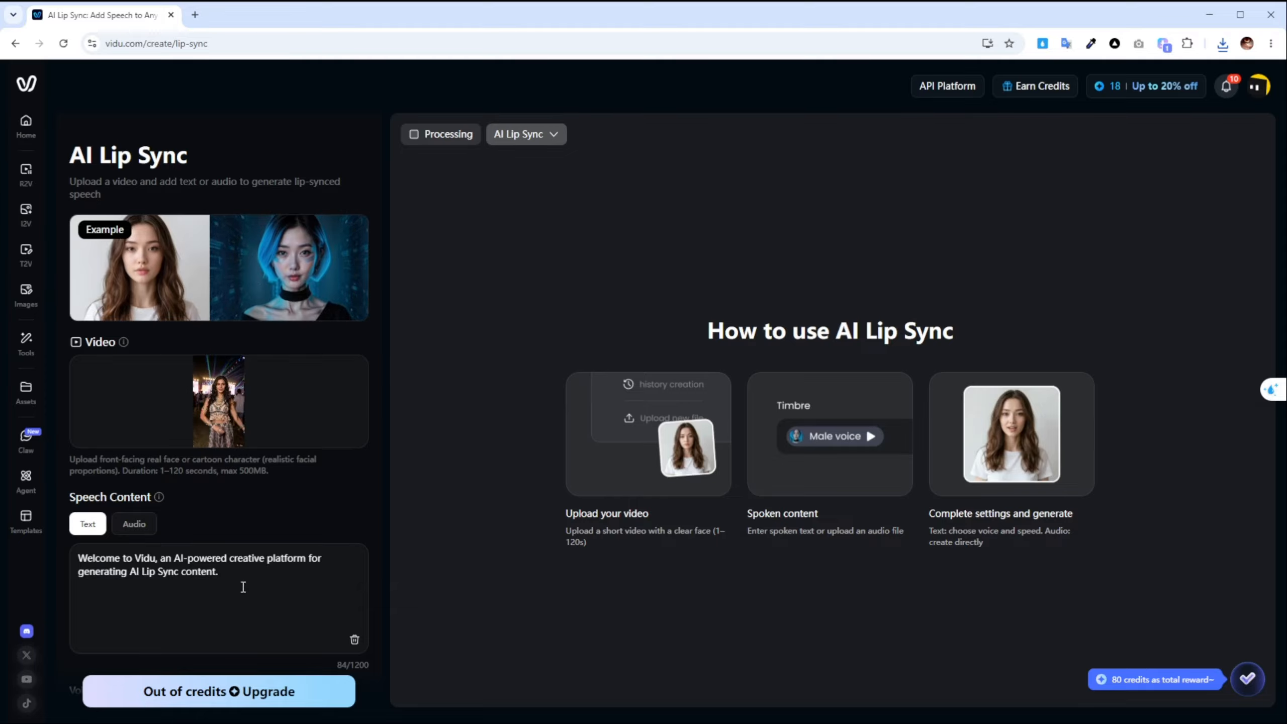
click(146, 528)
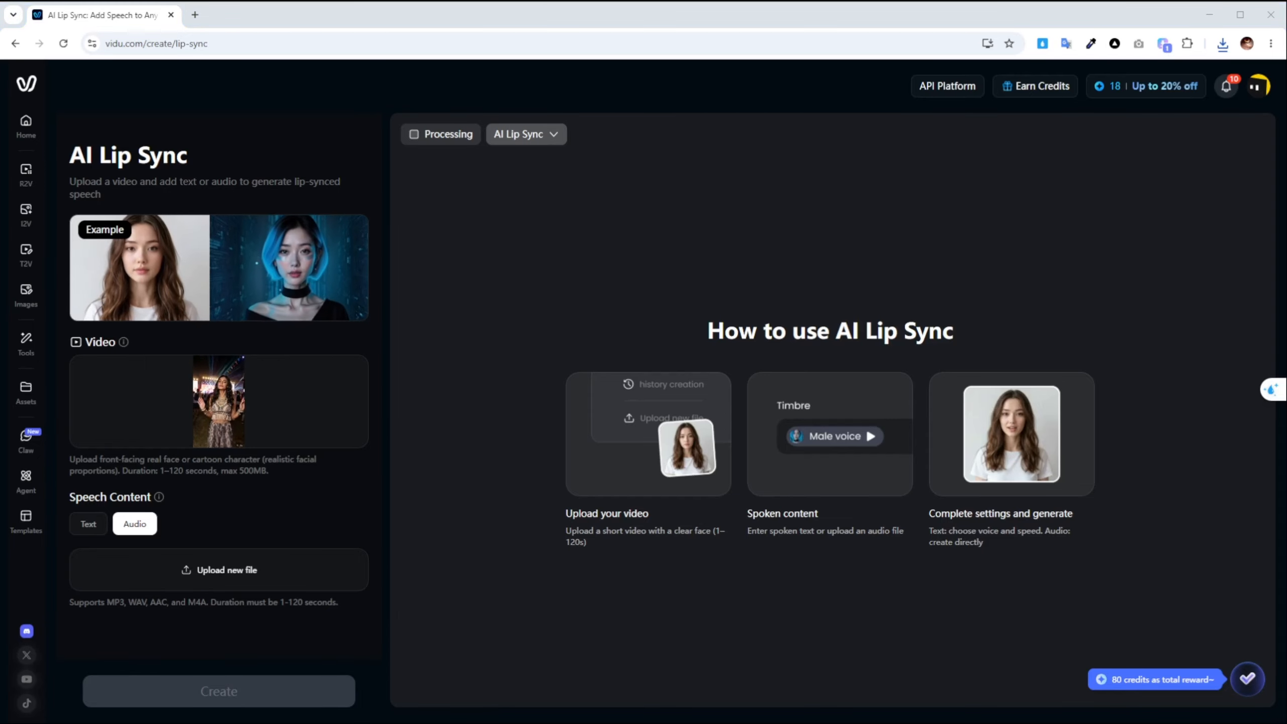
double_click(237, 577)
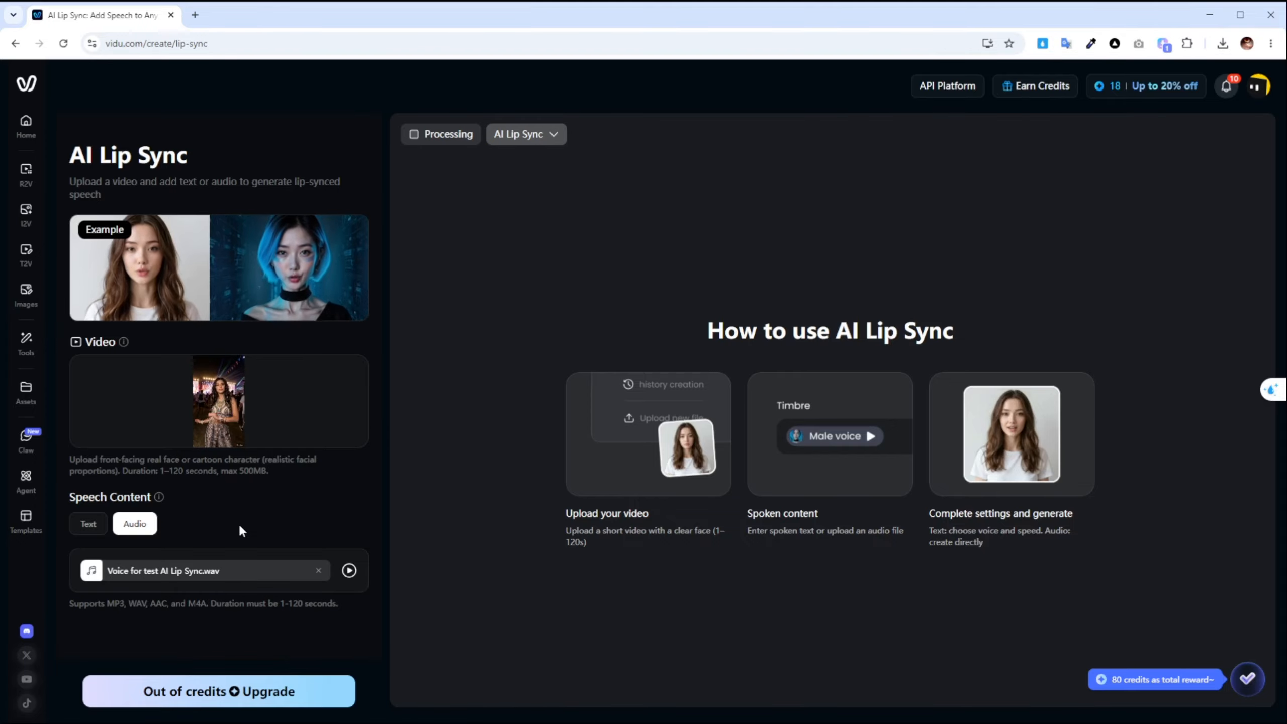
Open AI Face Swap and upload the festival woman's clip as target video and the dark-haired man's portrait as the face photo
click(25, 125)
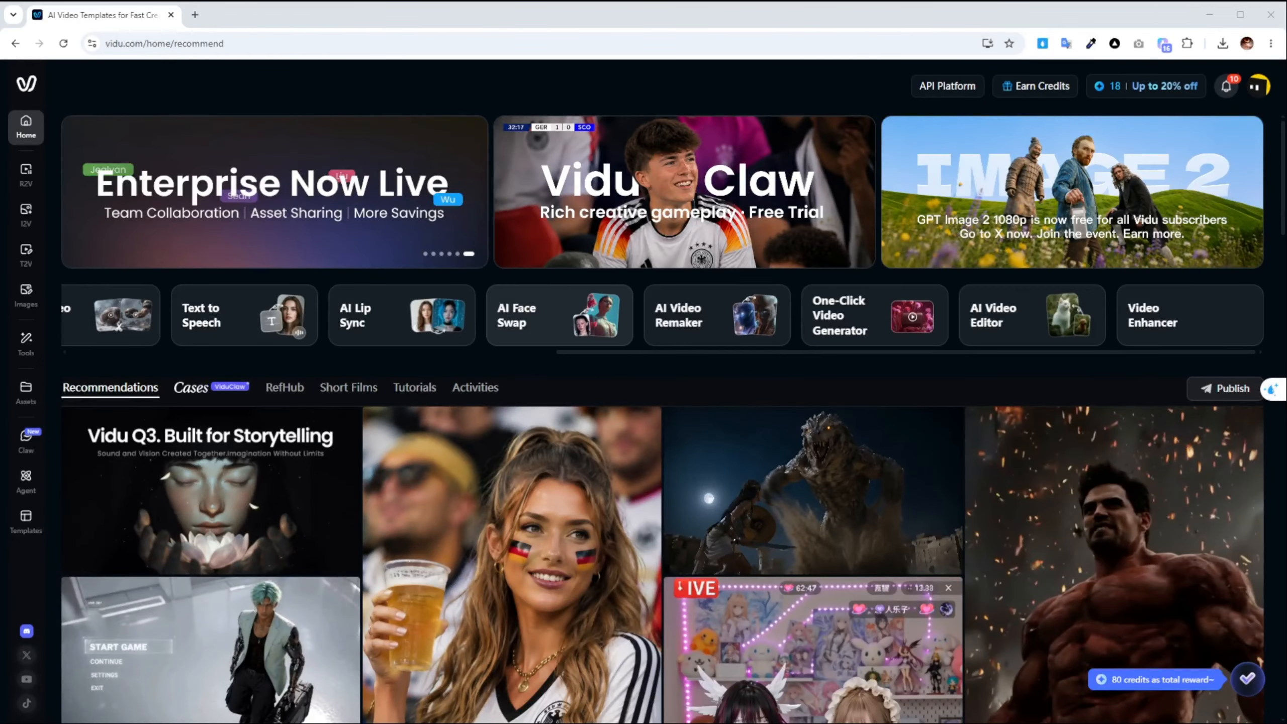
click(554, 323)
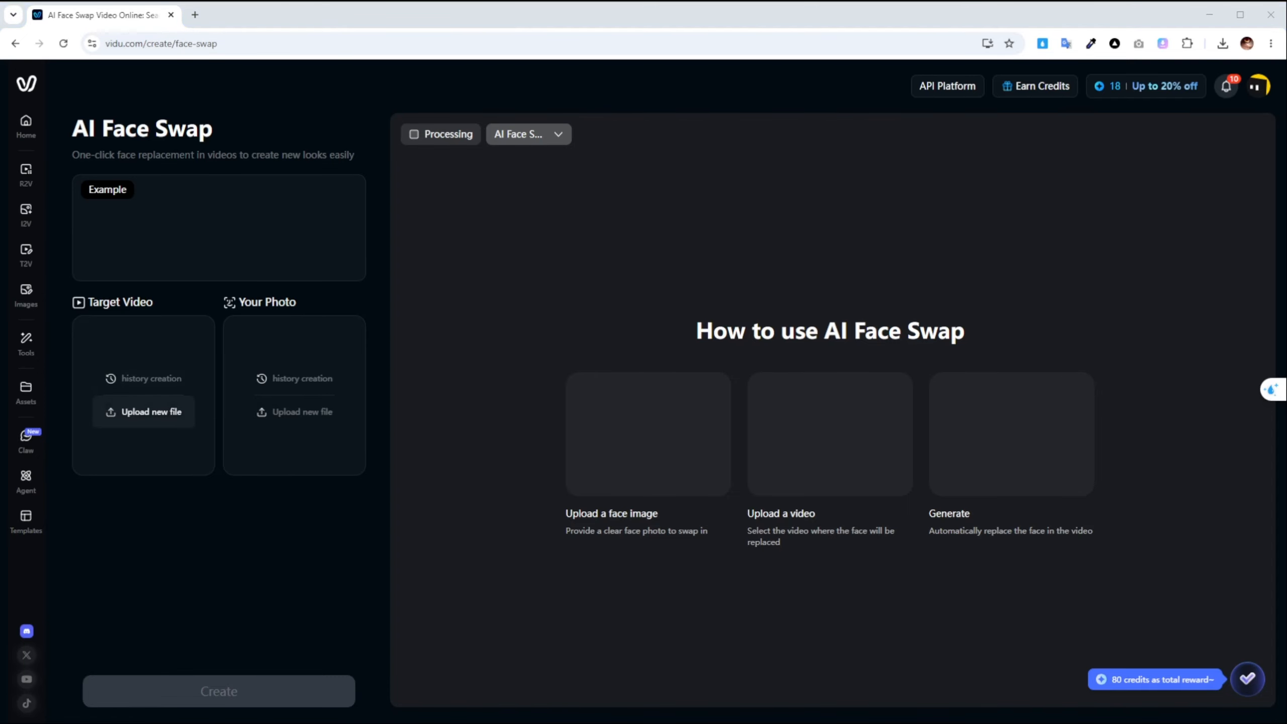
click(277, 413)
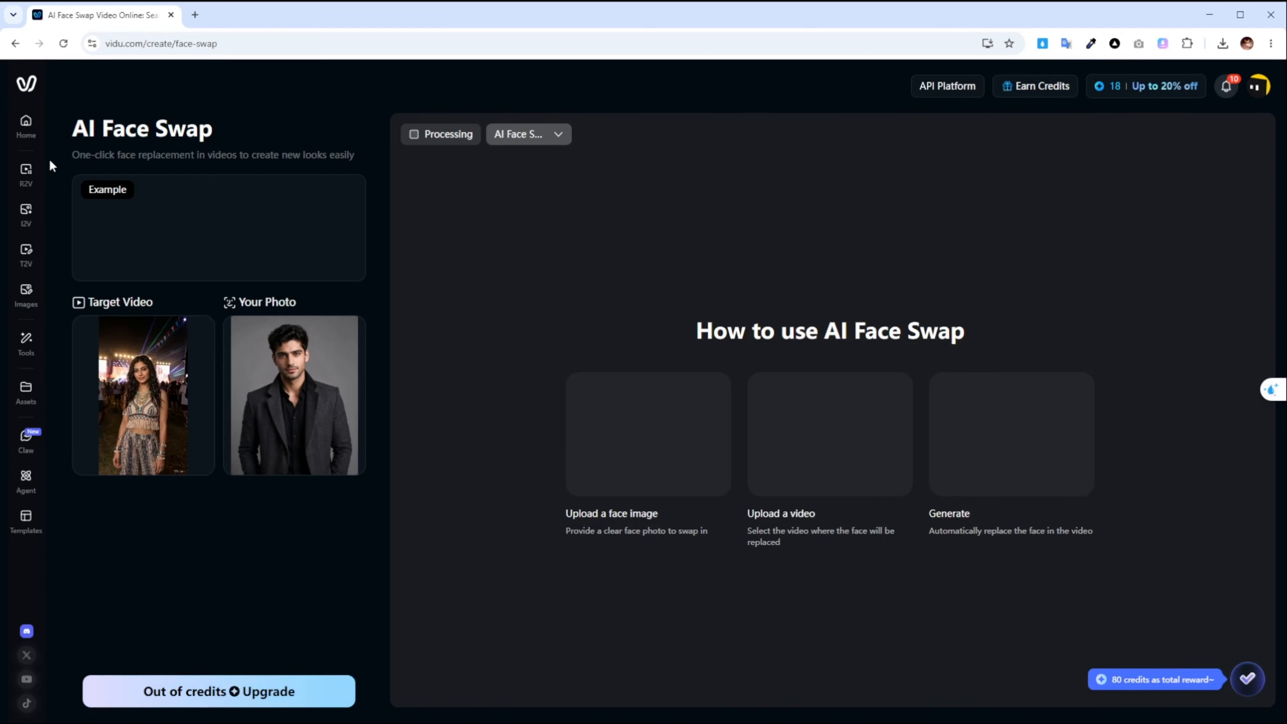
Open AI Video Remaker and add the portrait of the woman in the beige coat to the image materials beside the man's portrait
click(26, 125)
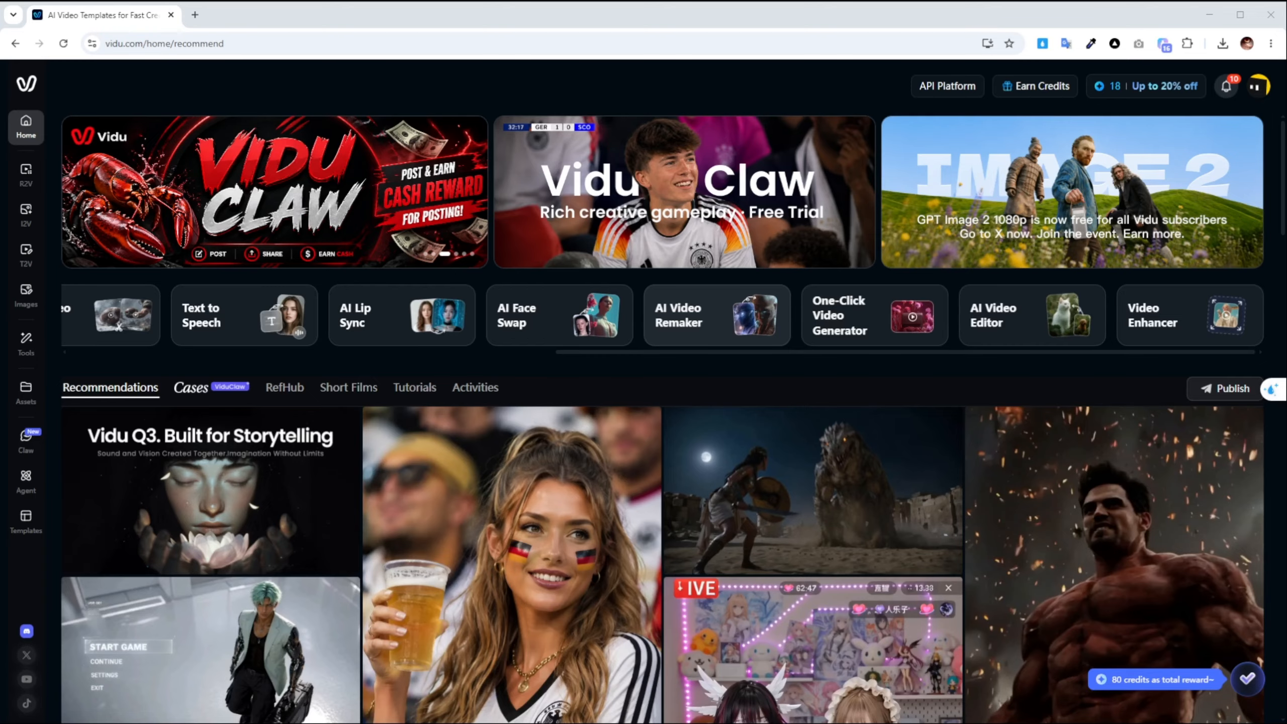
click(726, 329)
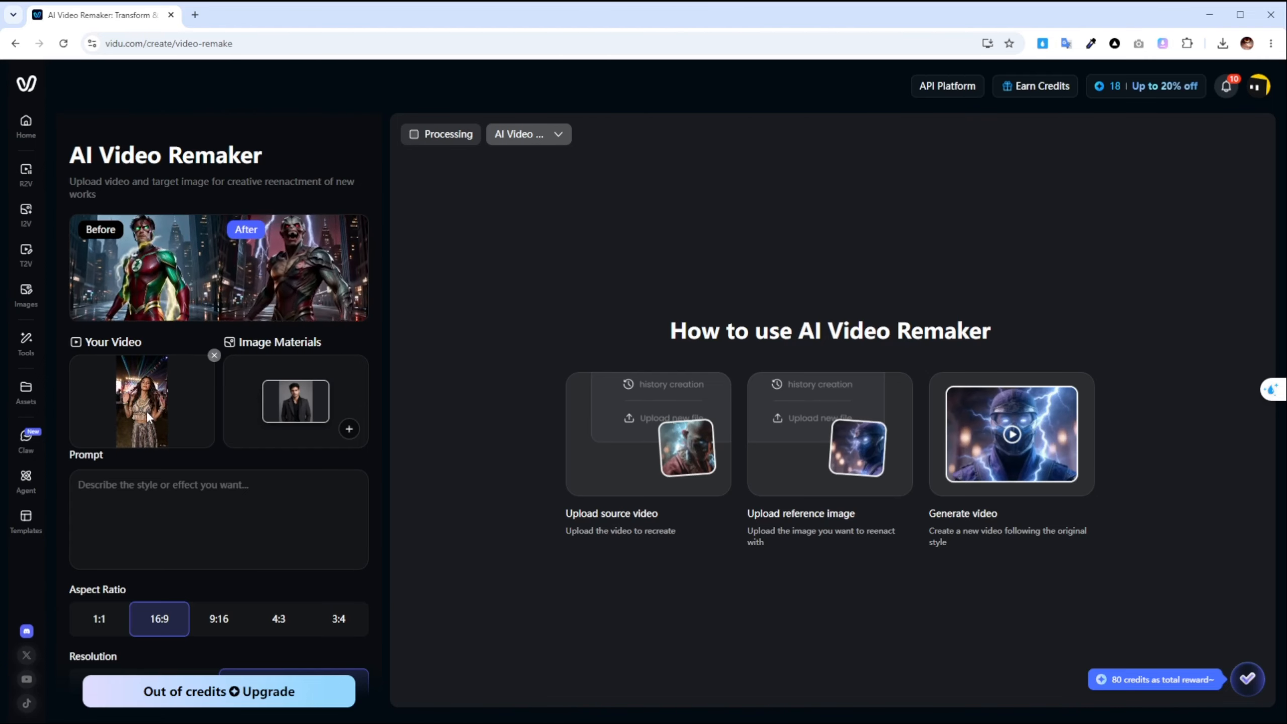
mouse_move(148, 417)
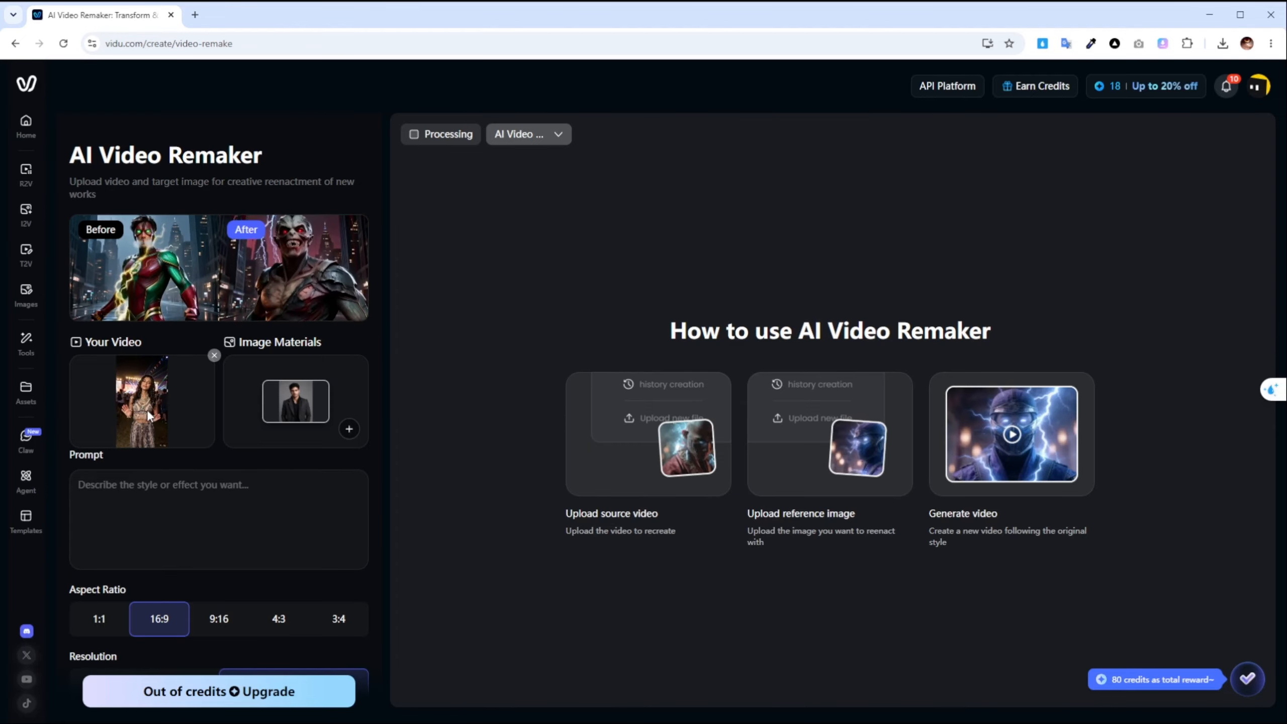
mouse_move(296, 401)
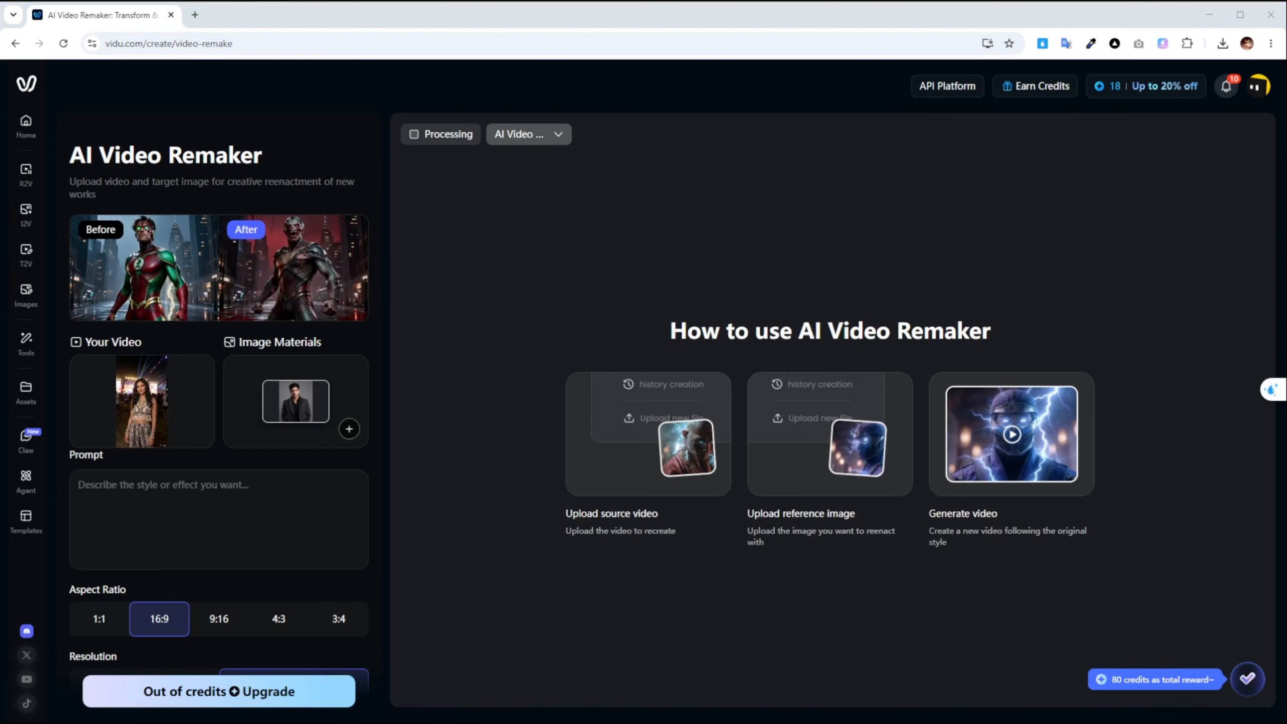
double_click(346, 429)
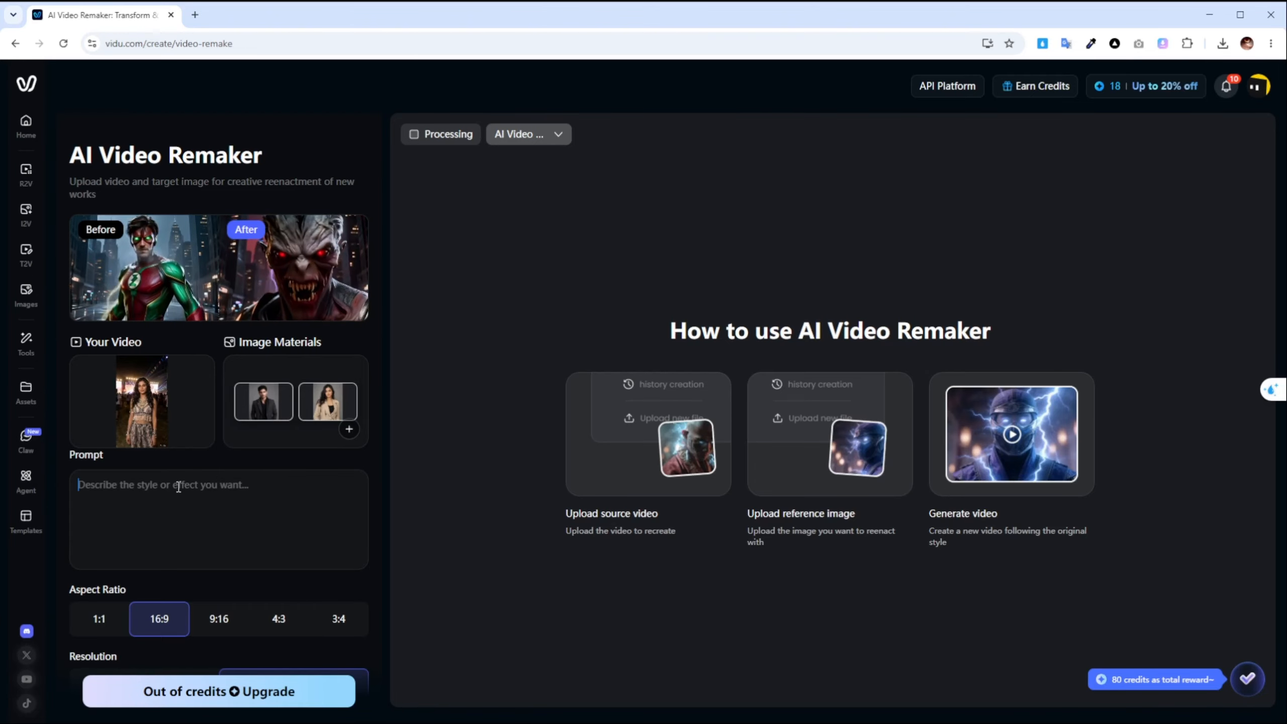
Review the remake prompt and output settings, and turn off Keep Original Audio
click(156, 489)
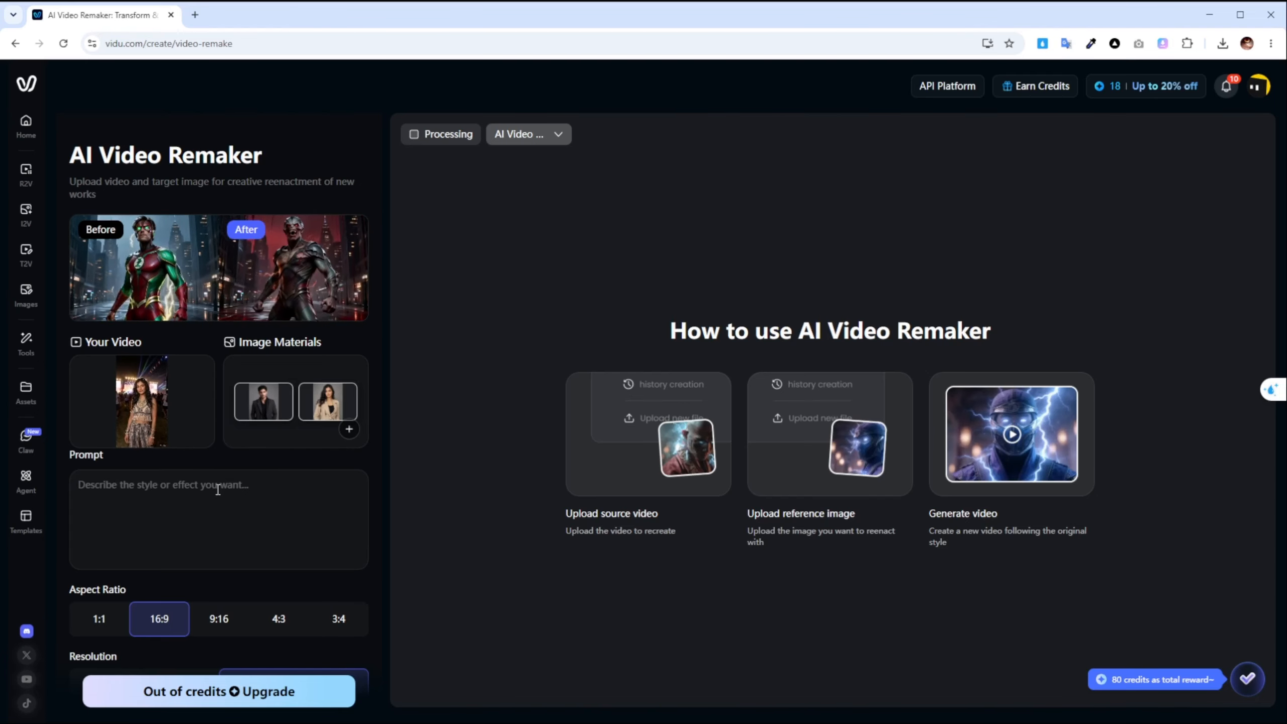
scroll(193, 497, down, 2)
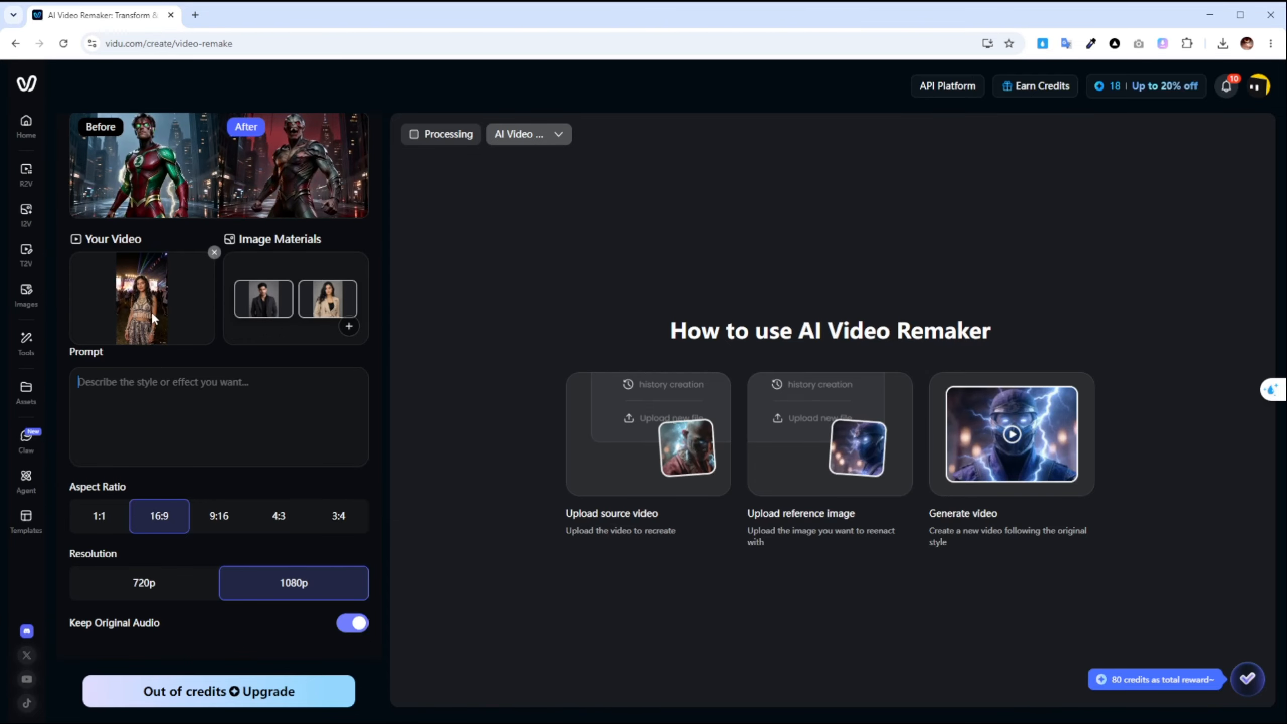
click(357, 622)
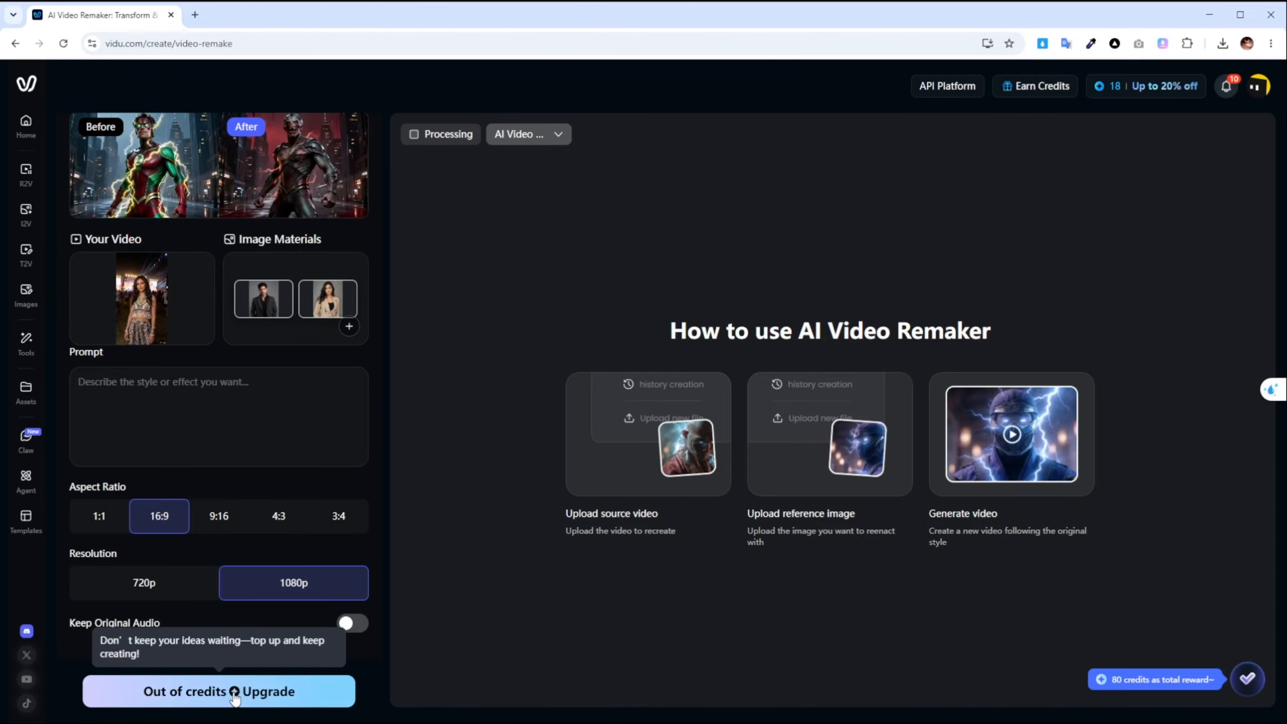
Open One-Click Video Generator and review its image materials, prompt, scenario, aspect ratio and output duration options
click(26, 125)
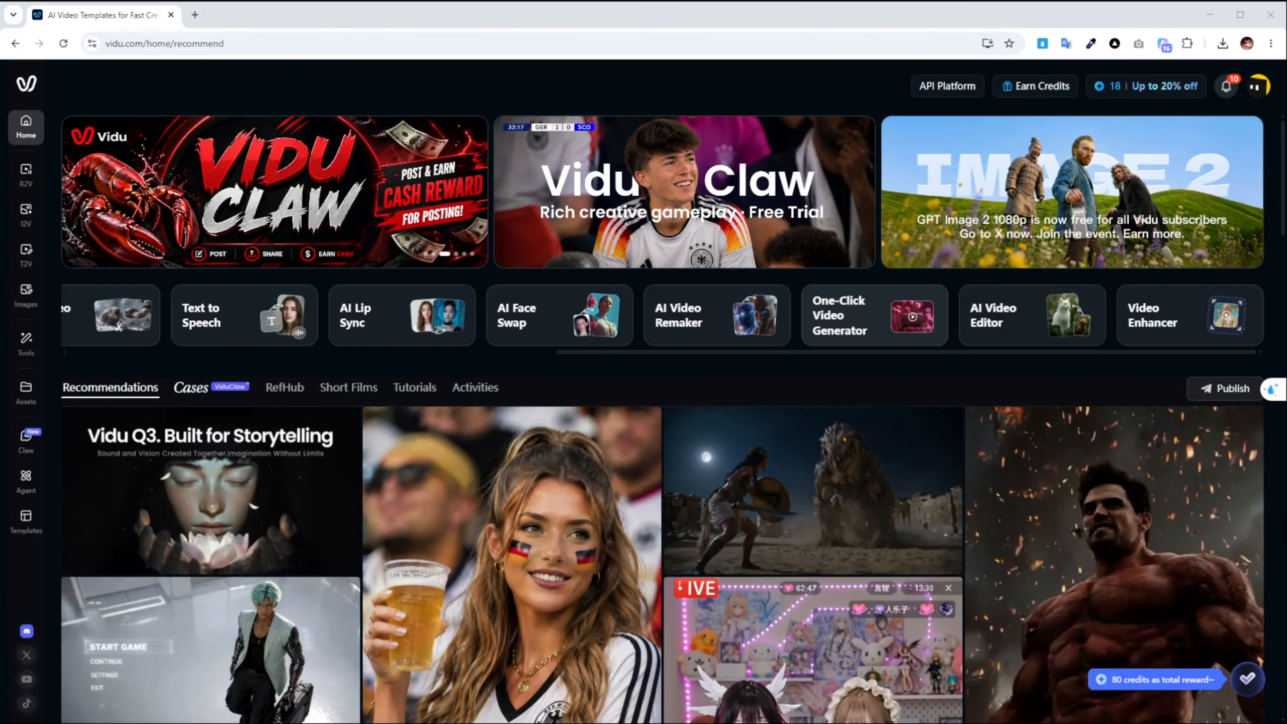
click(874, 315)
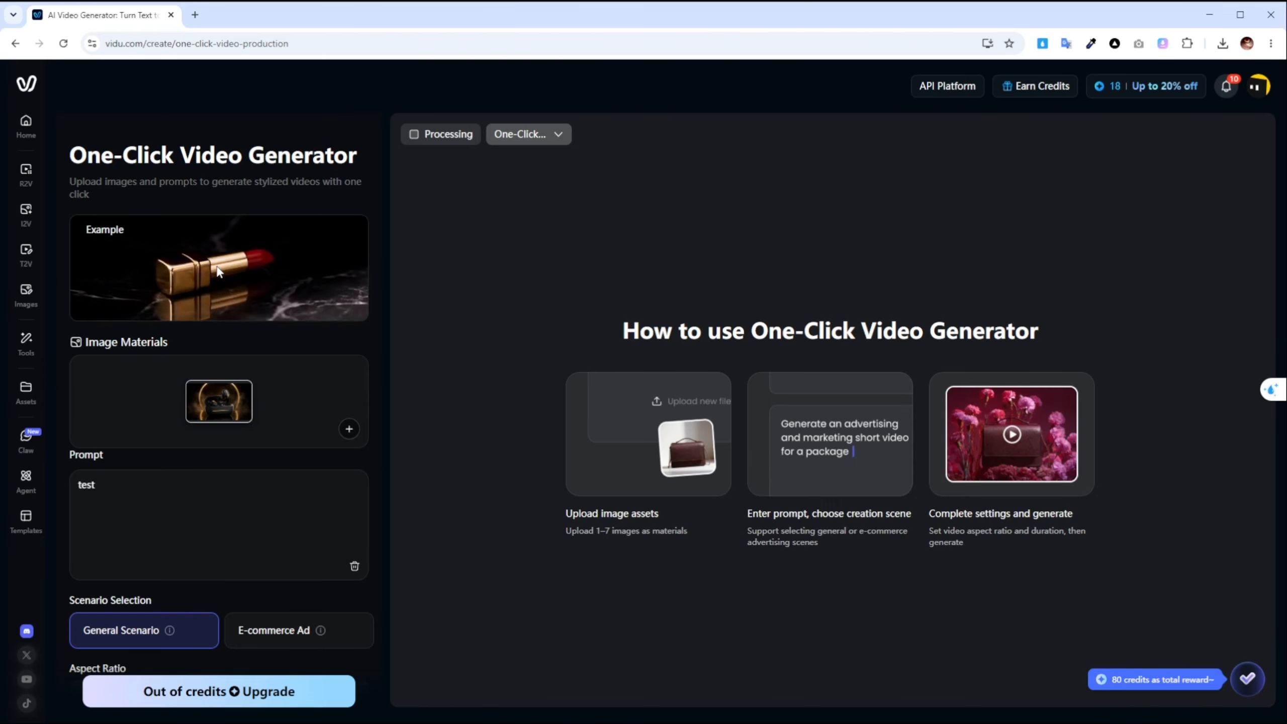
scroll(269, 311, down, 1)
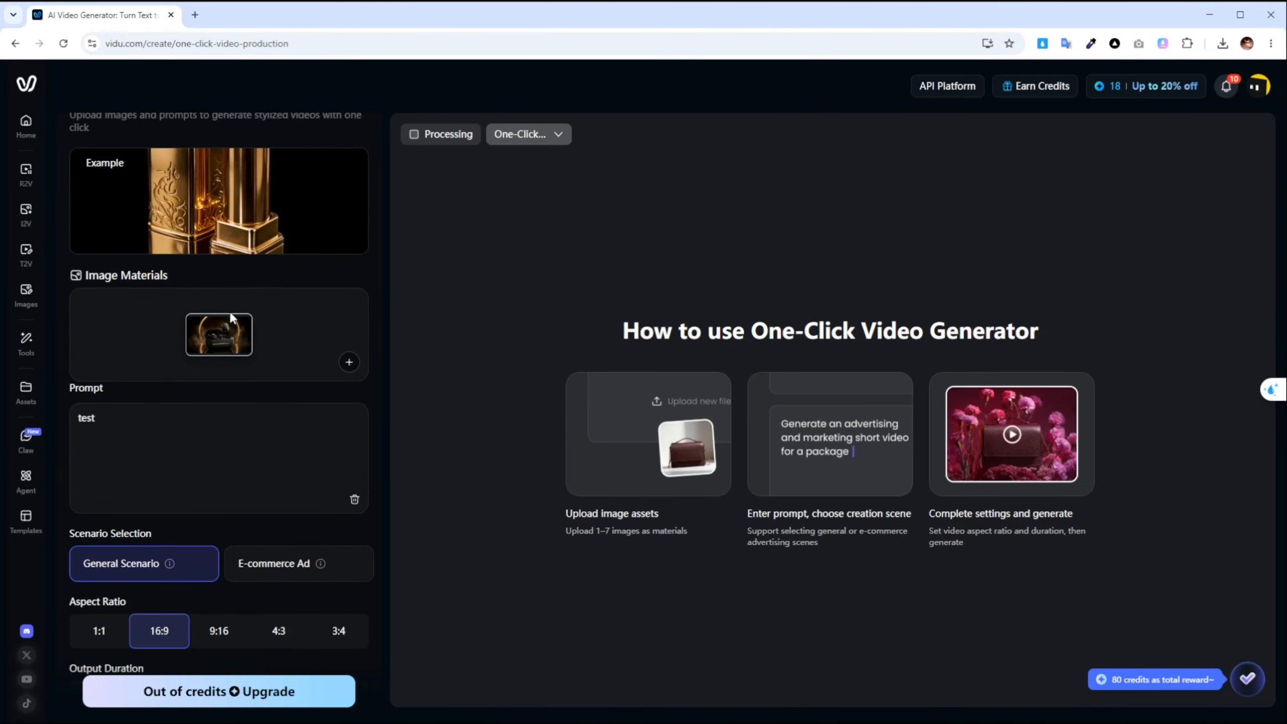
mouse_move(230, 337)
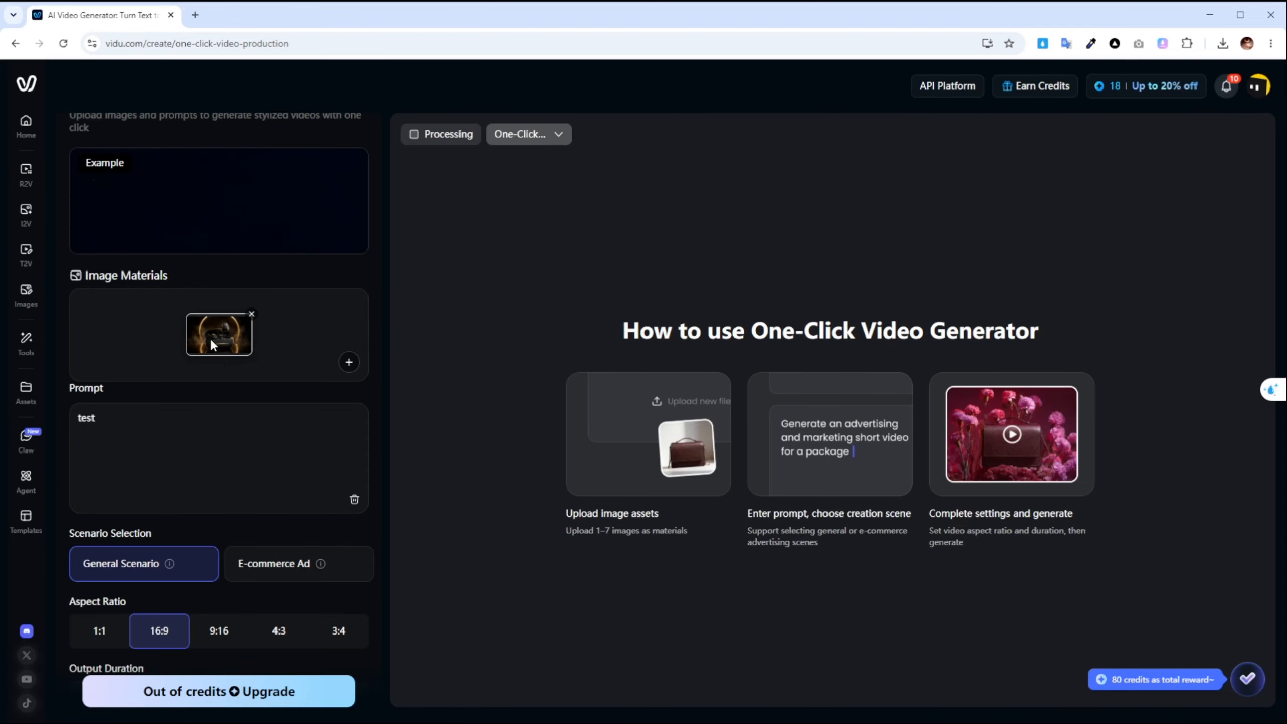
click(152, 414)
scroll(147, 400, down, 1)
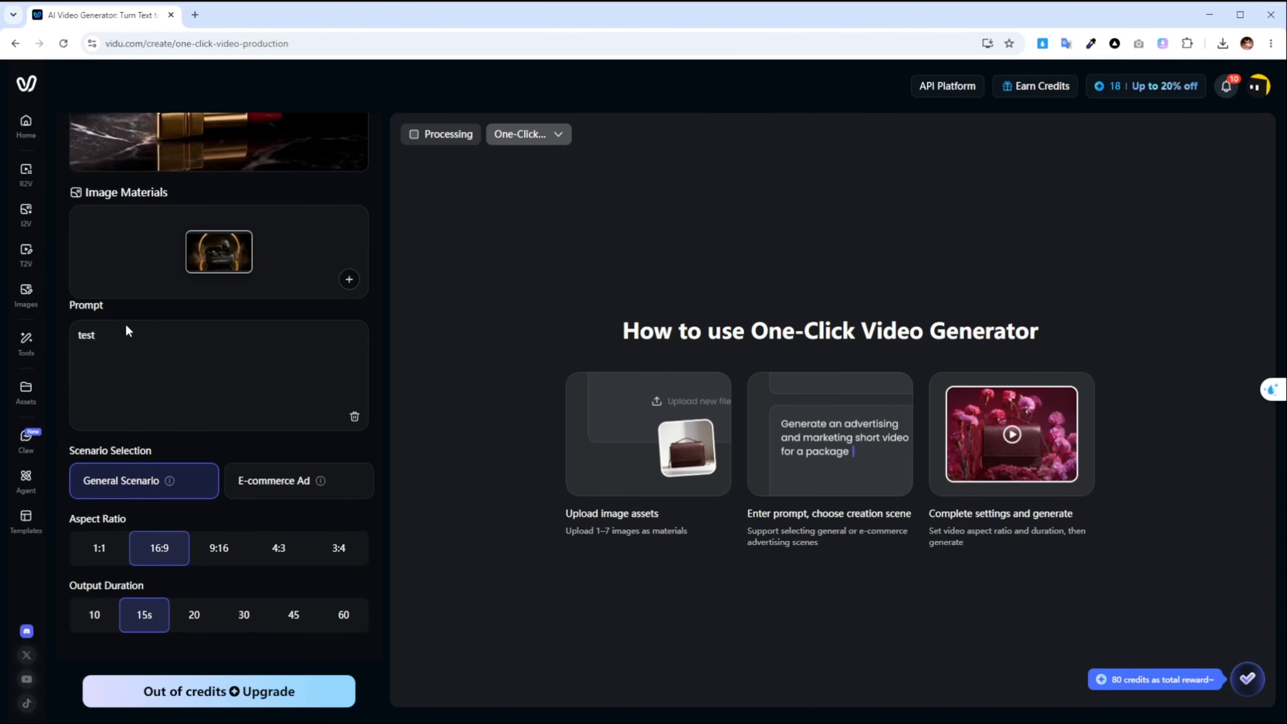
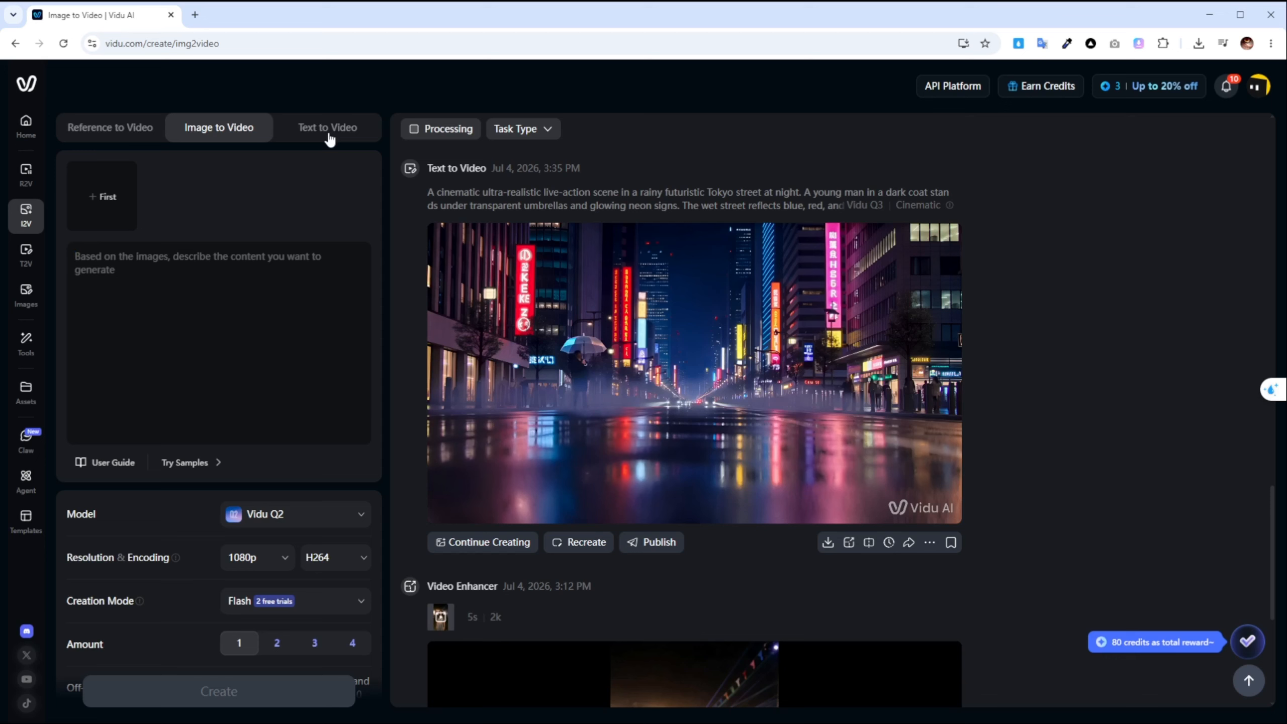
Open Text to Video, refresh the sample prompts and review the father-and-son baseball stadium sample
click(328, 130)
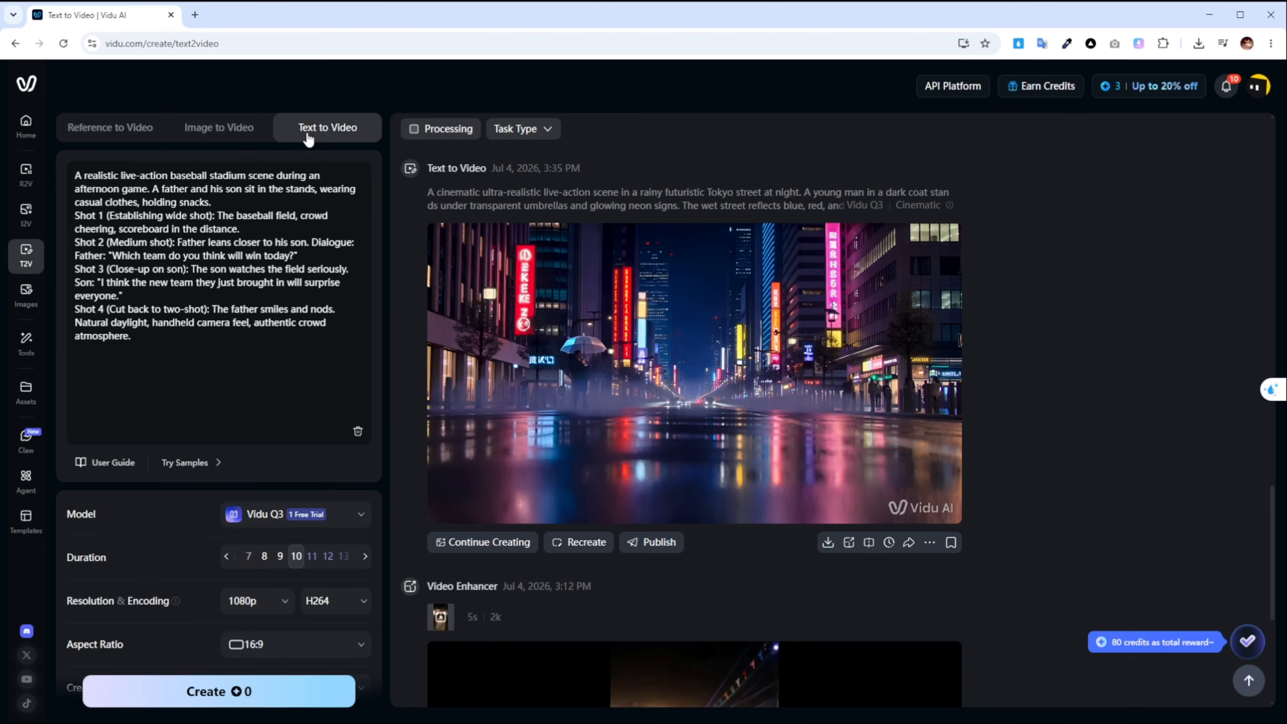
click(217, 462)
mouse_move(291, 471)
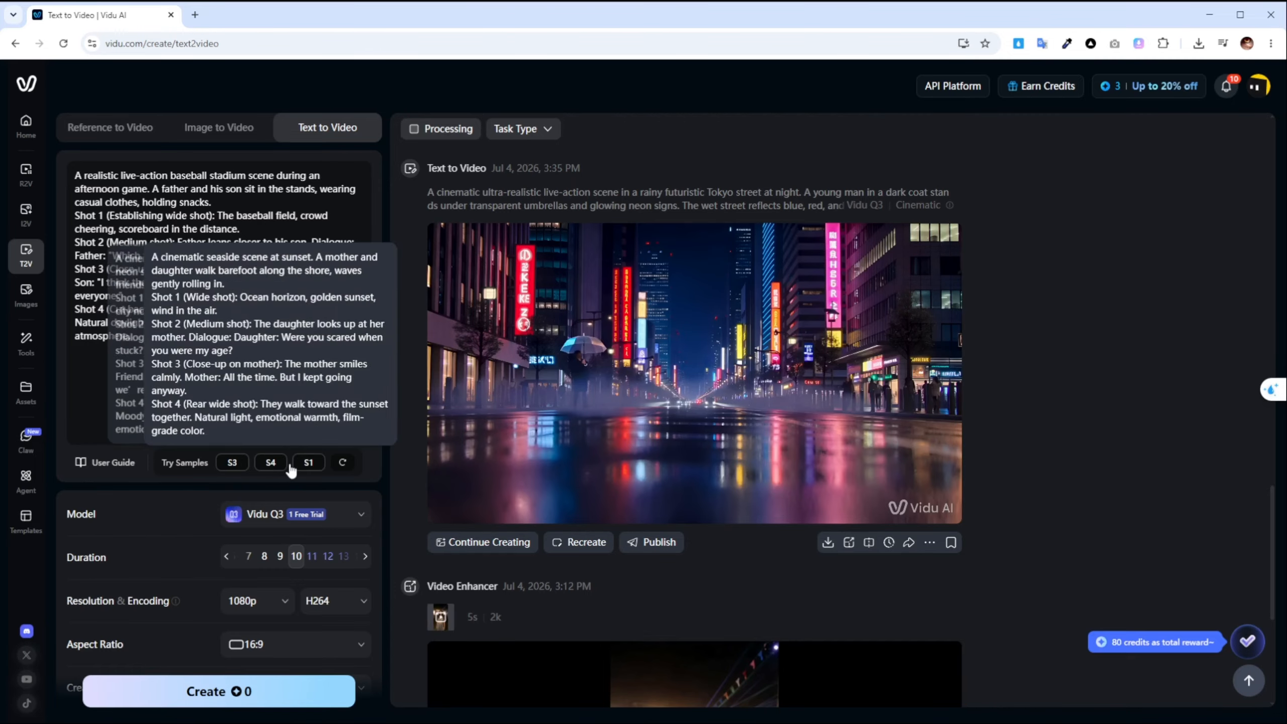
click(342, 462)
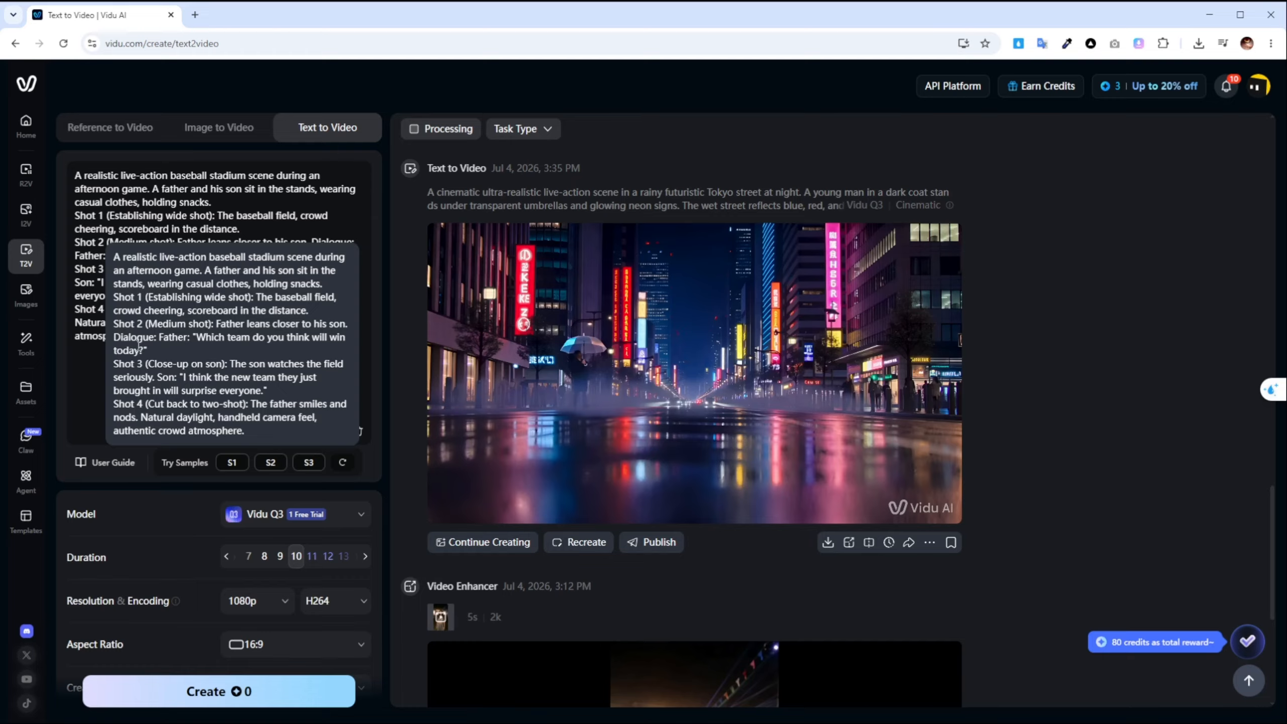
click(124, 354)
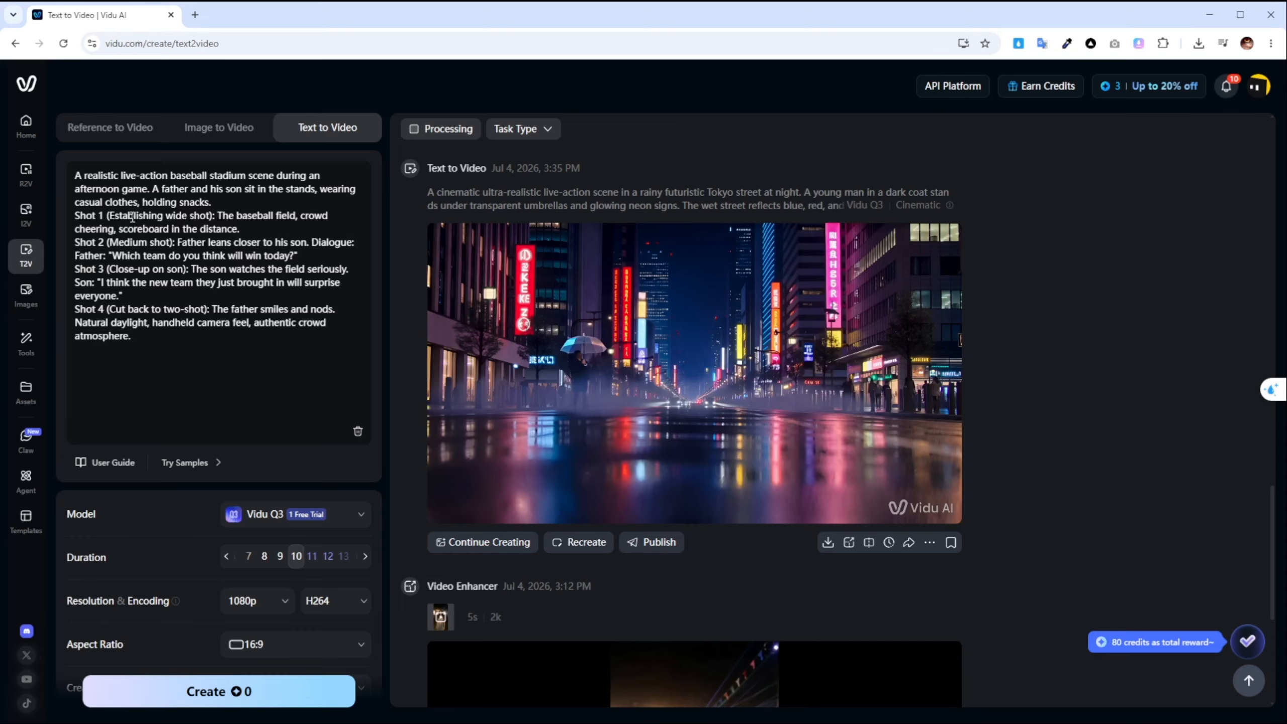
Open Image to Video, add the six-panel cooking storyboard as the first frame and preview it in Photo Editing without cropping
click(222, 132)
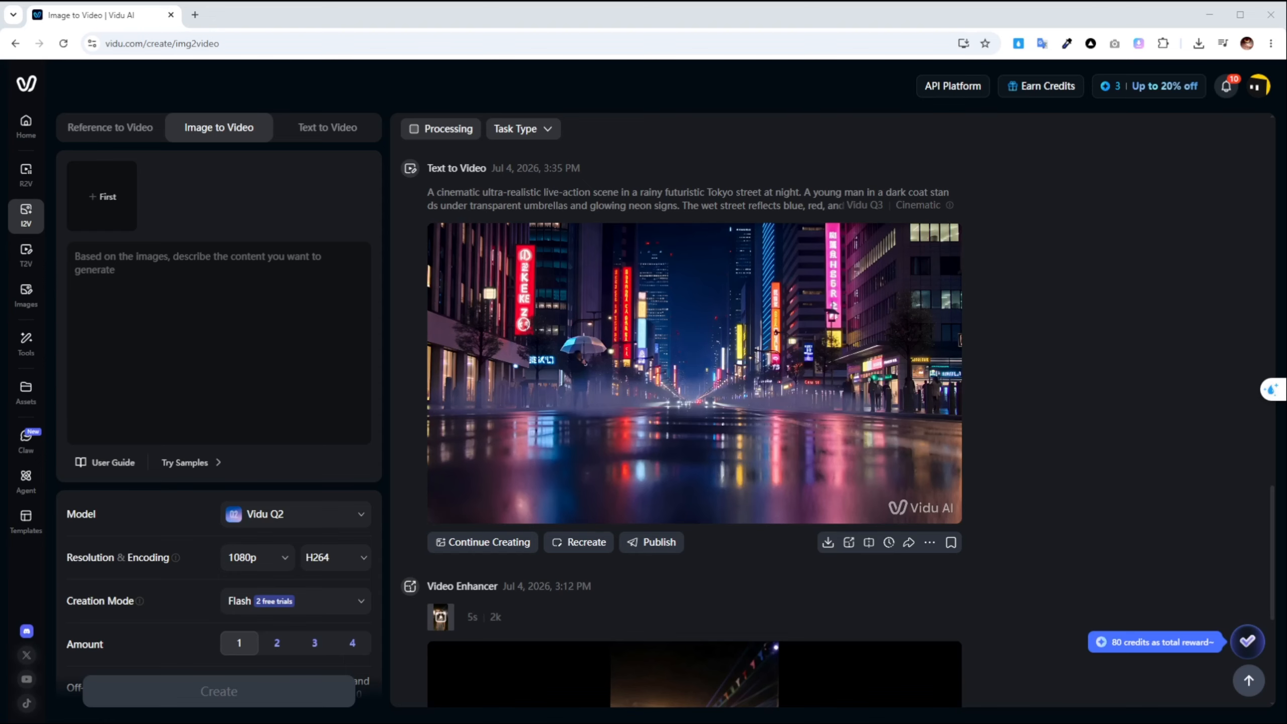
double_click(257, 319)
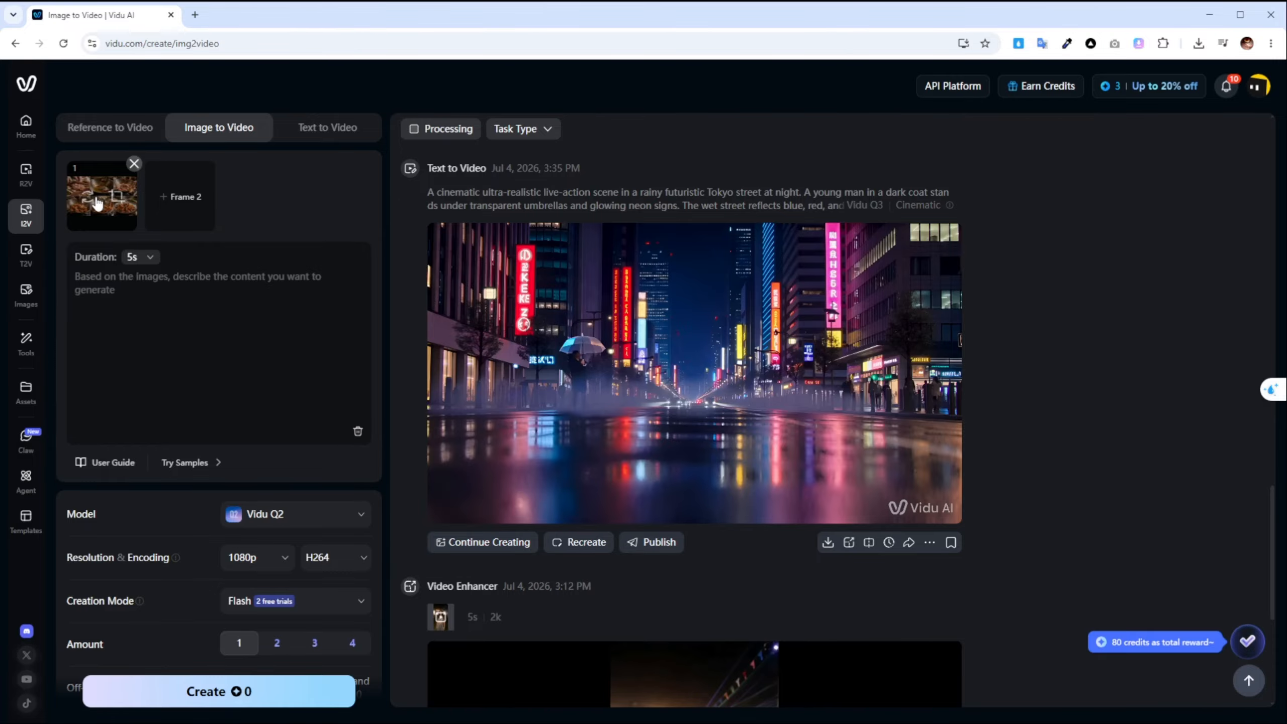
click(97, 202)
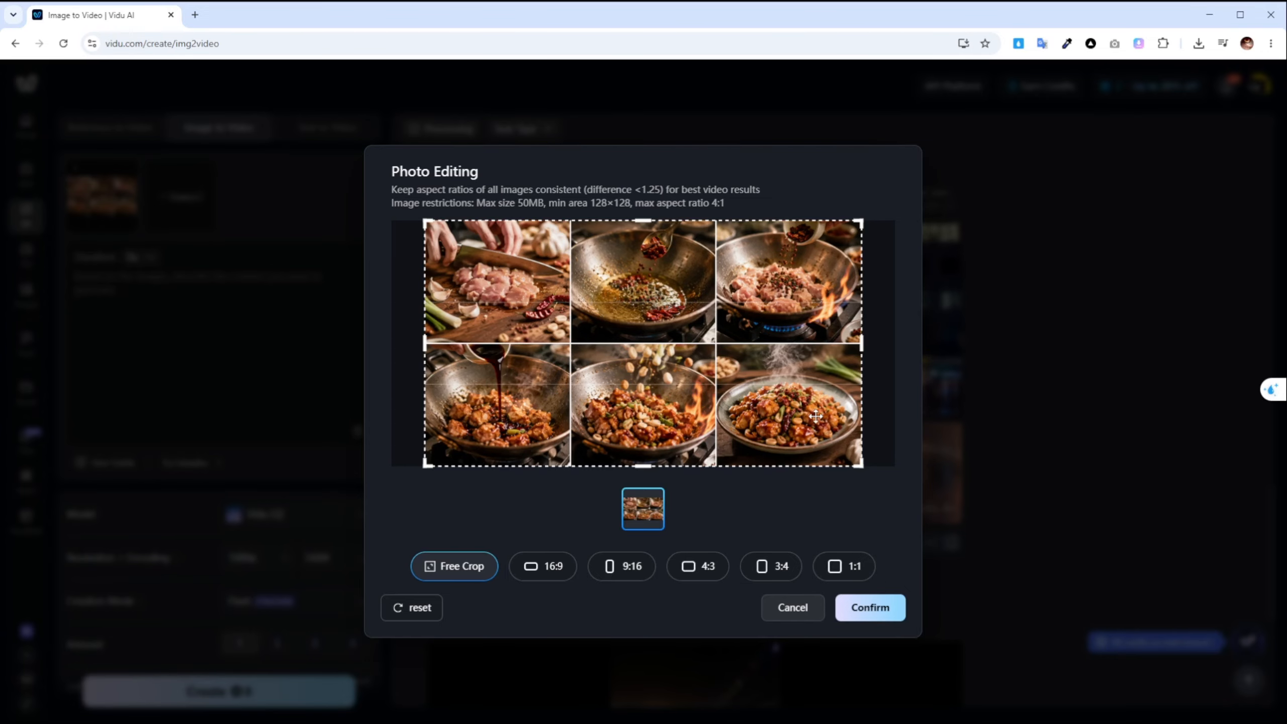
click(780, 610)
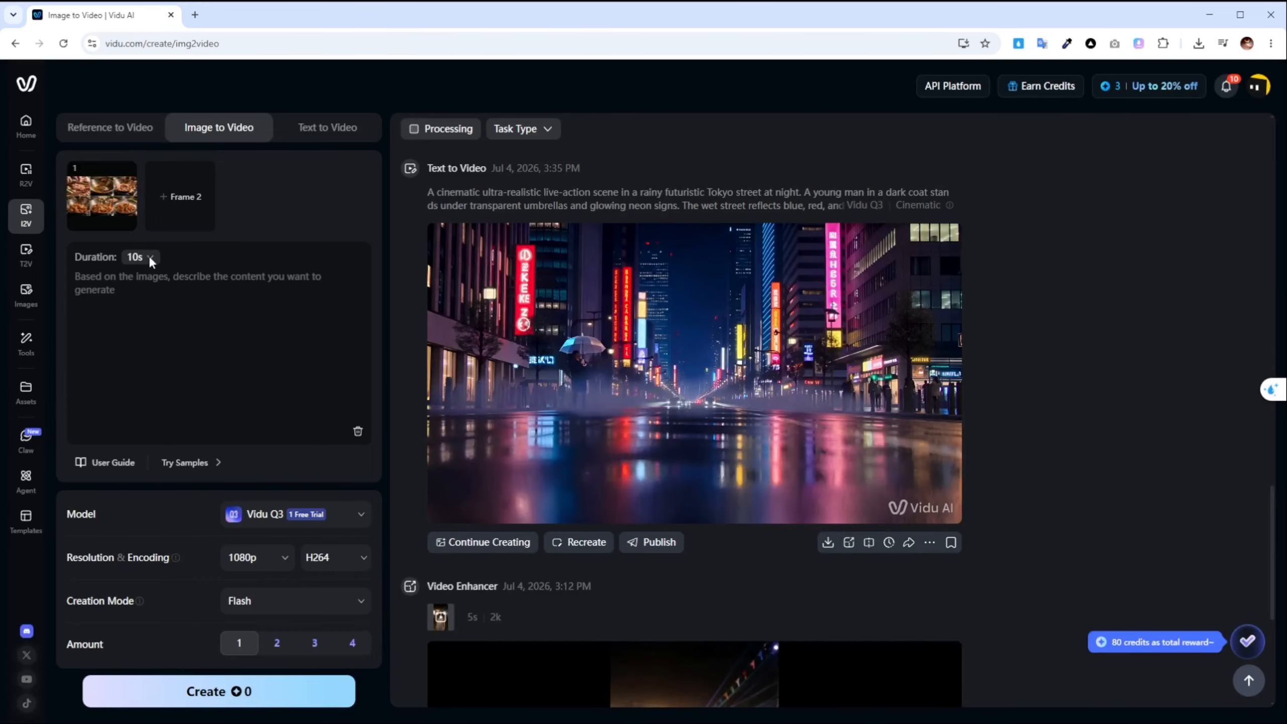
Enter the cinematic 10-second video prompt for the six-panel cooking storyboard and review its shot timings and the generation settings
click(201, 358)
key(ctrl+v)
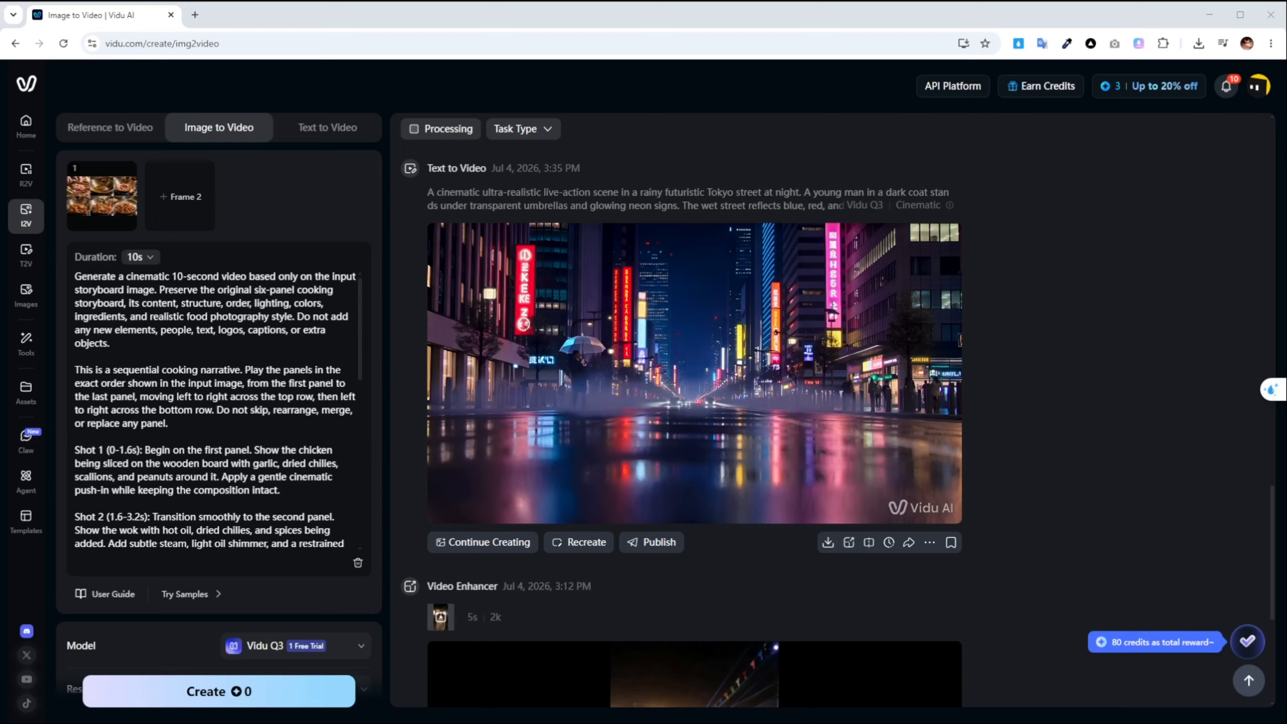
drag(172, 277, 221, 277)
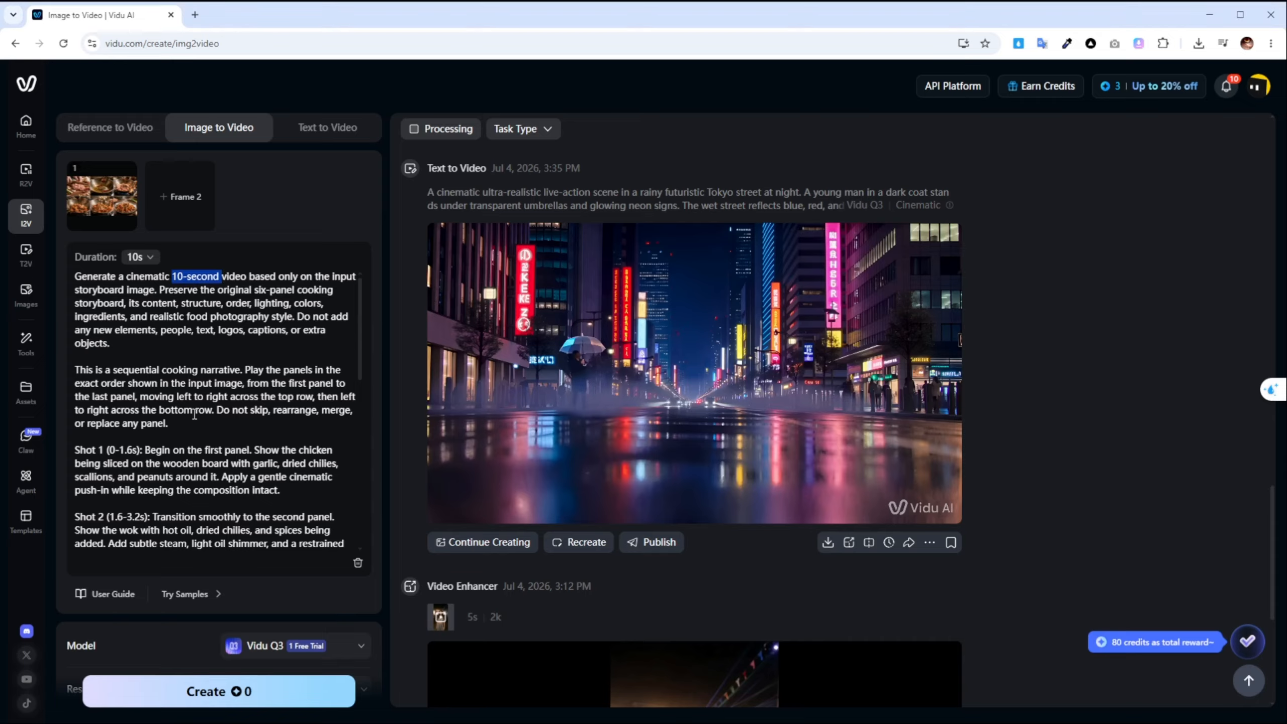
scroll(200, 390, down, 3)
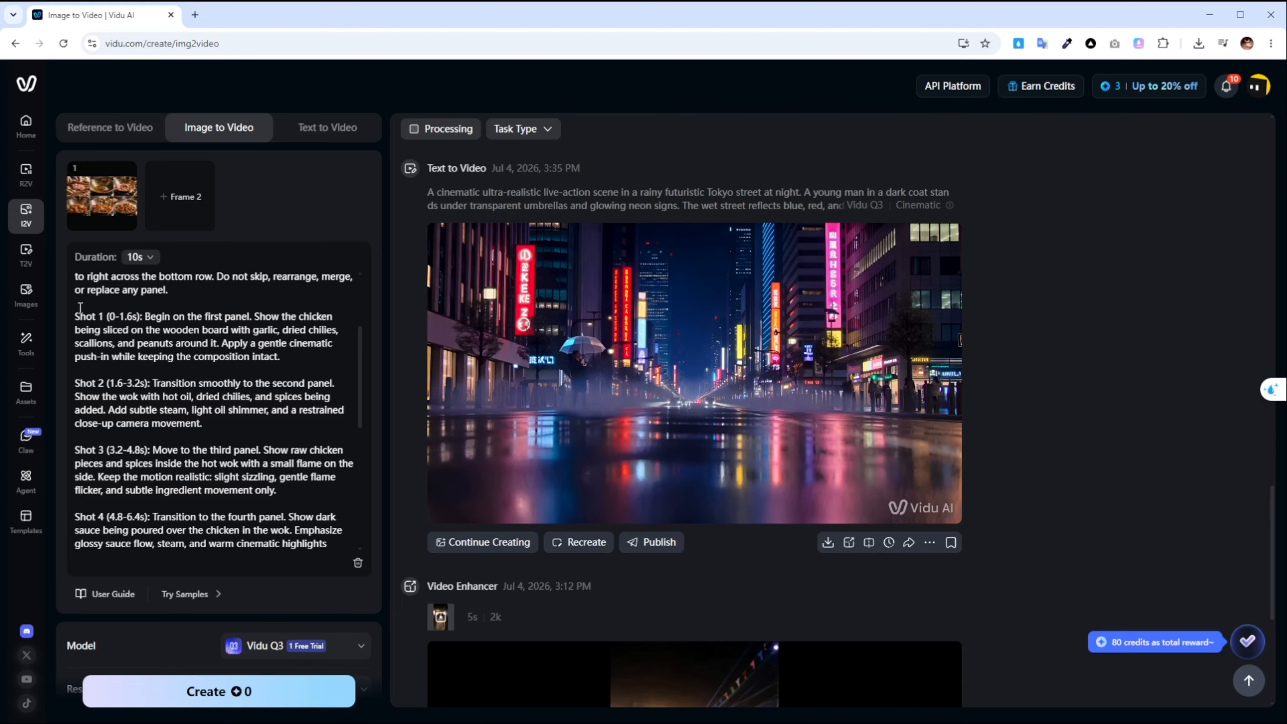
drag(76, 316, 143, 319)
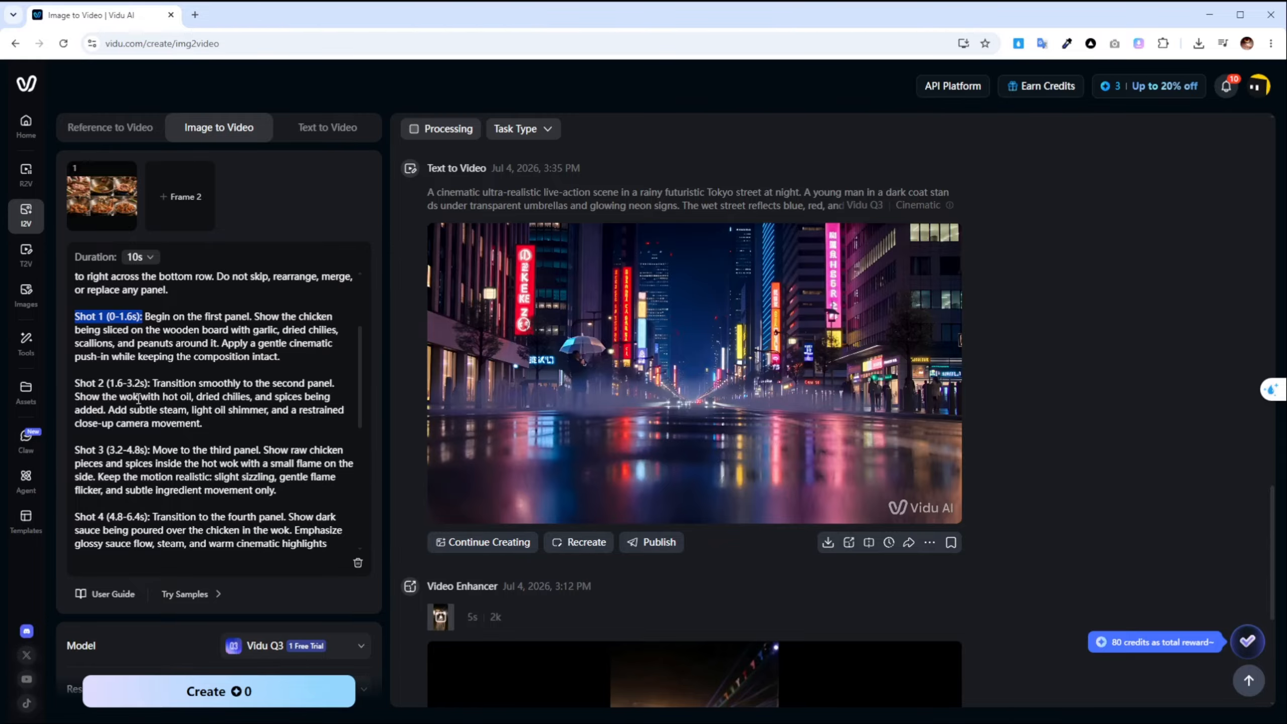
scroll(138, 399, up, 3)
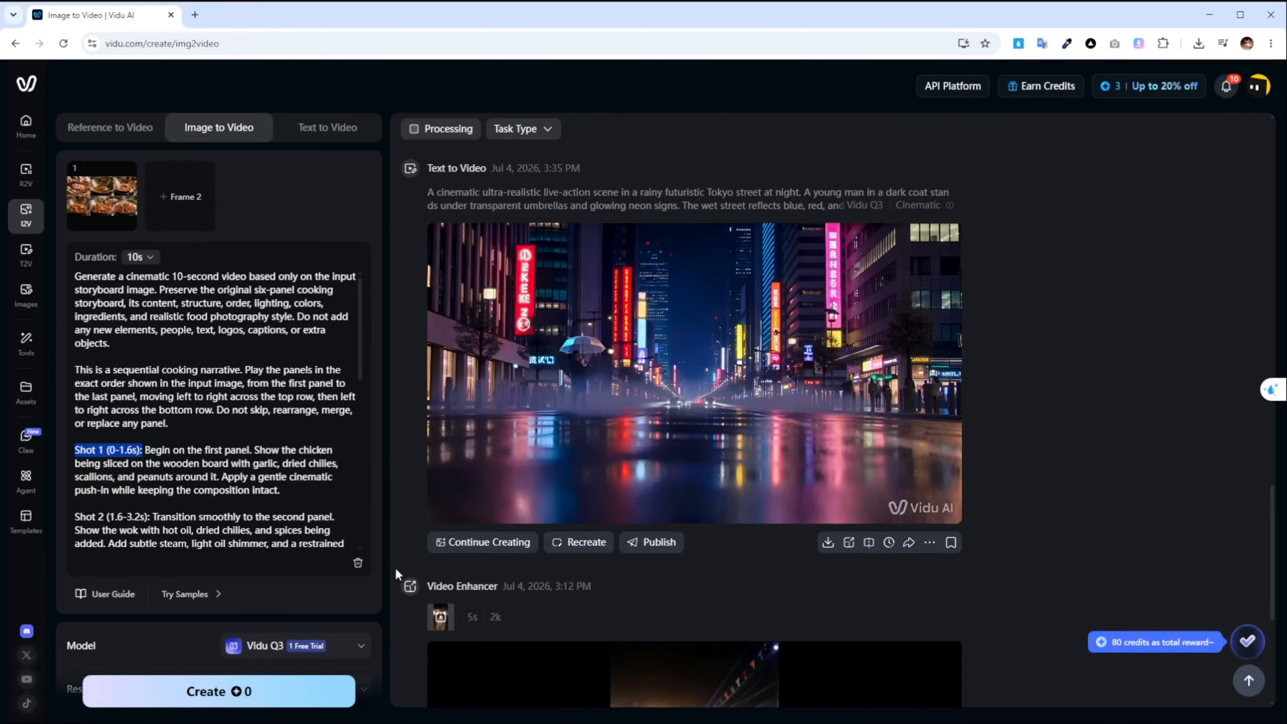
scroll(395, 573, down, 1)
scroll(375, 556, down, 2)
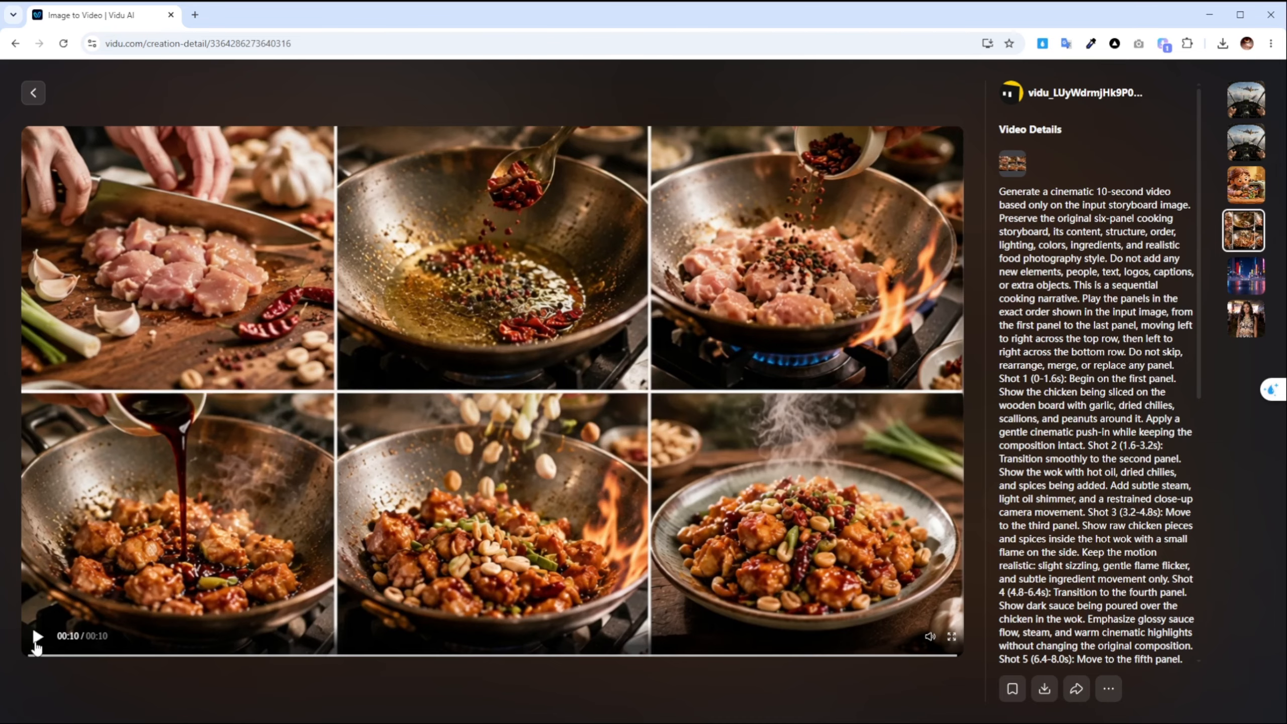
Play the generated cooking video, replay its opening chicken-slicing shot, and return to Image to Video
click(38, 638)
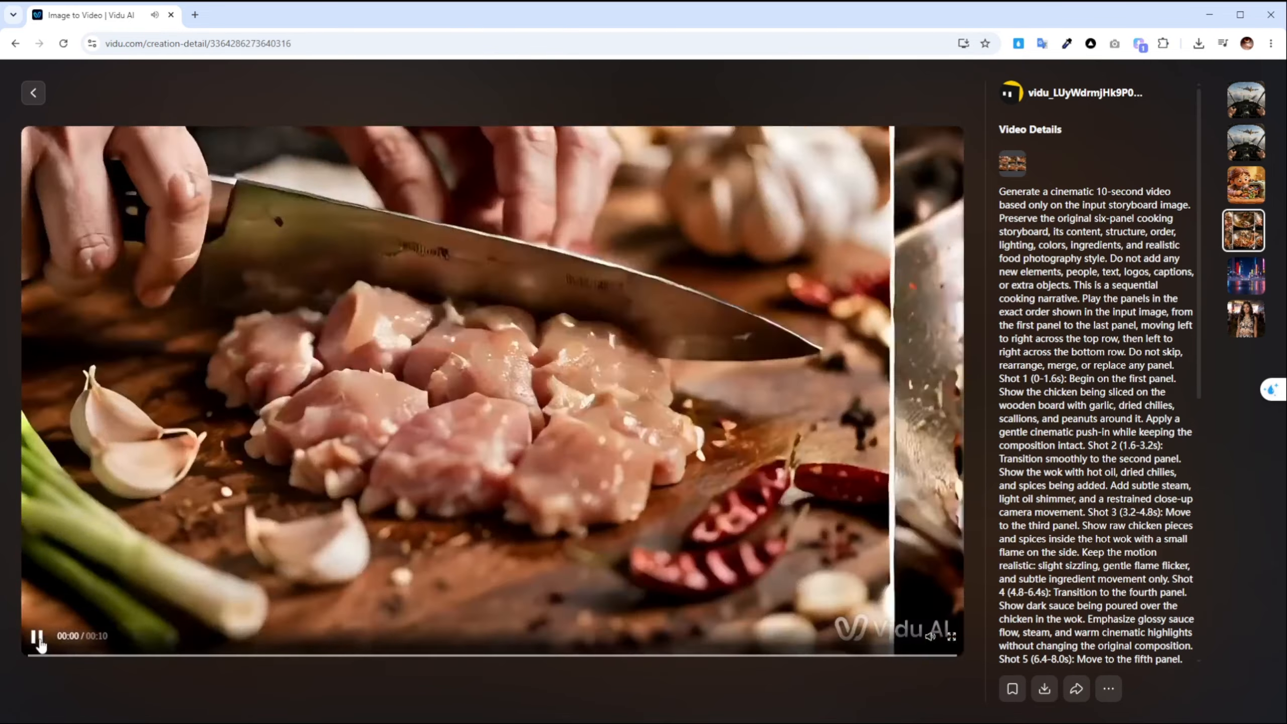
click(266, 499)
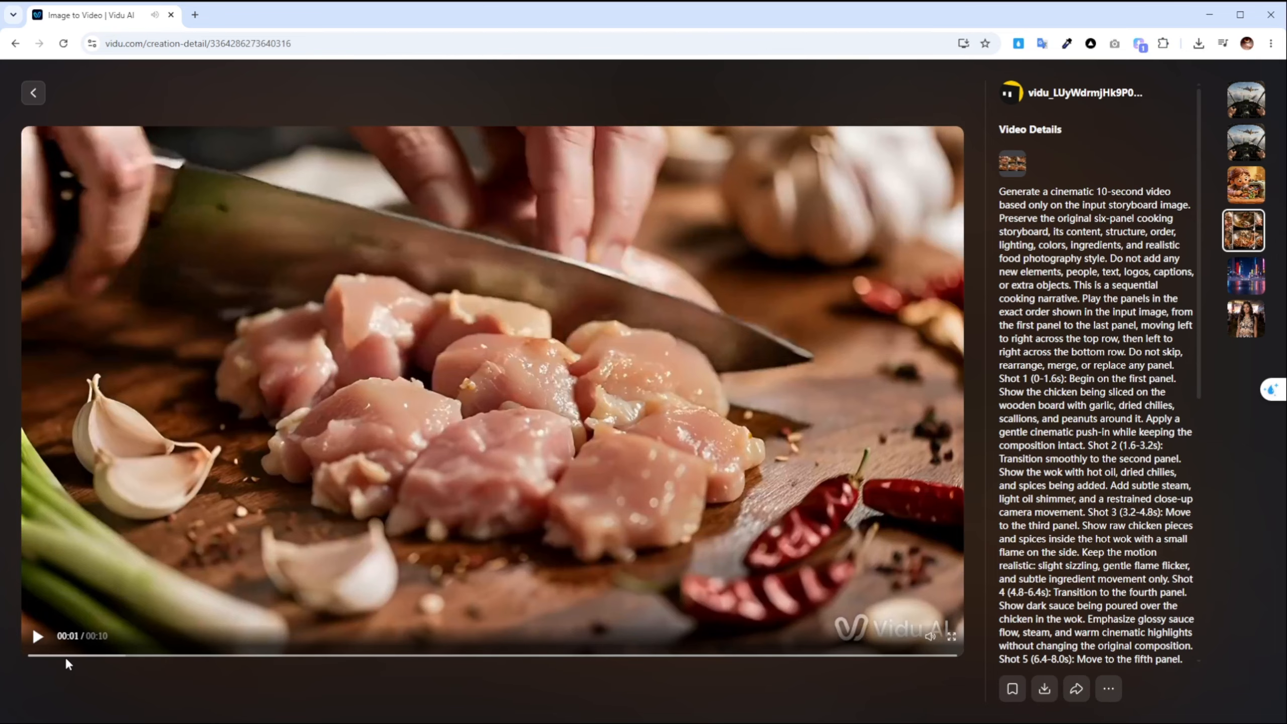
mouse_move(66, 657)
mouse_down()
mouse_move(31, 660)
mouse_move(56, 658)
mouse_up()
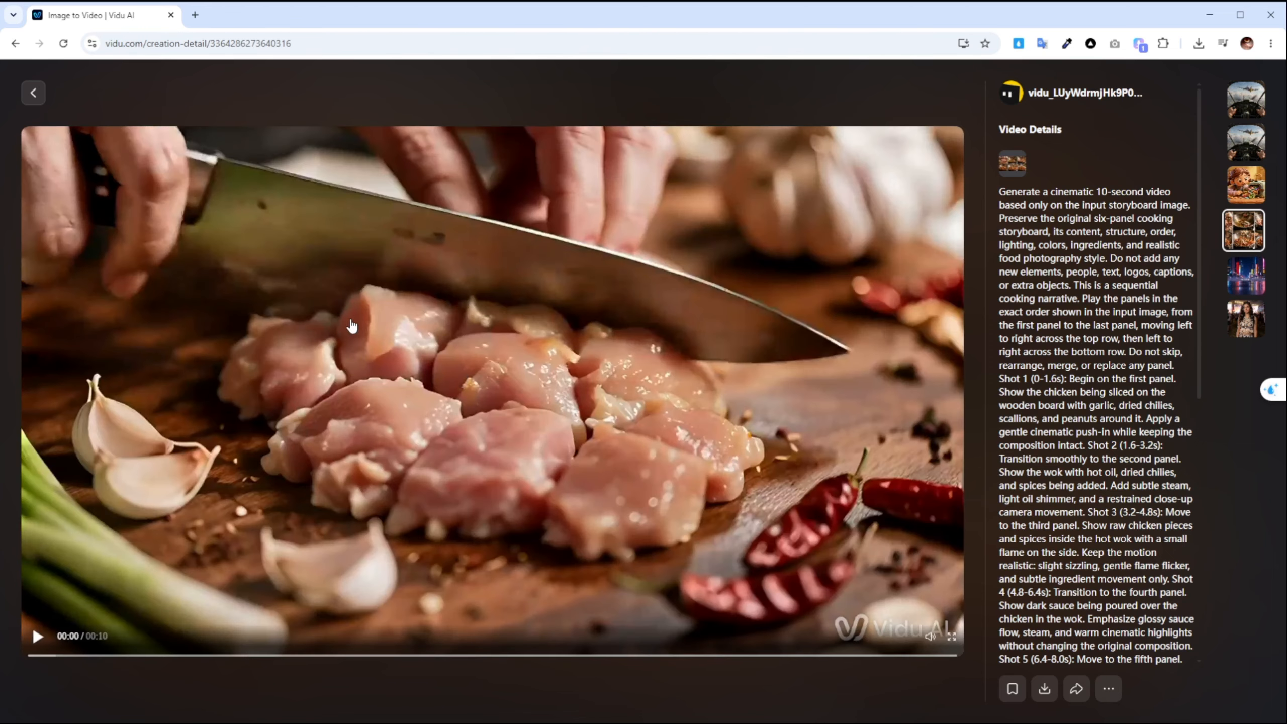
click(33, 93)
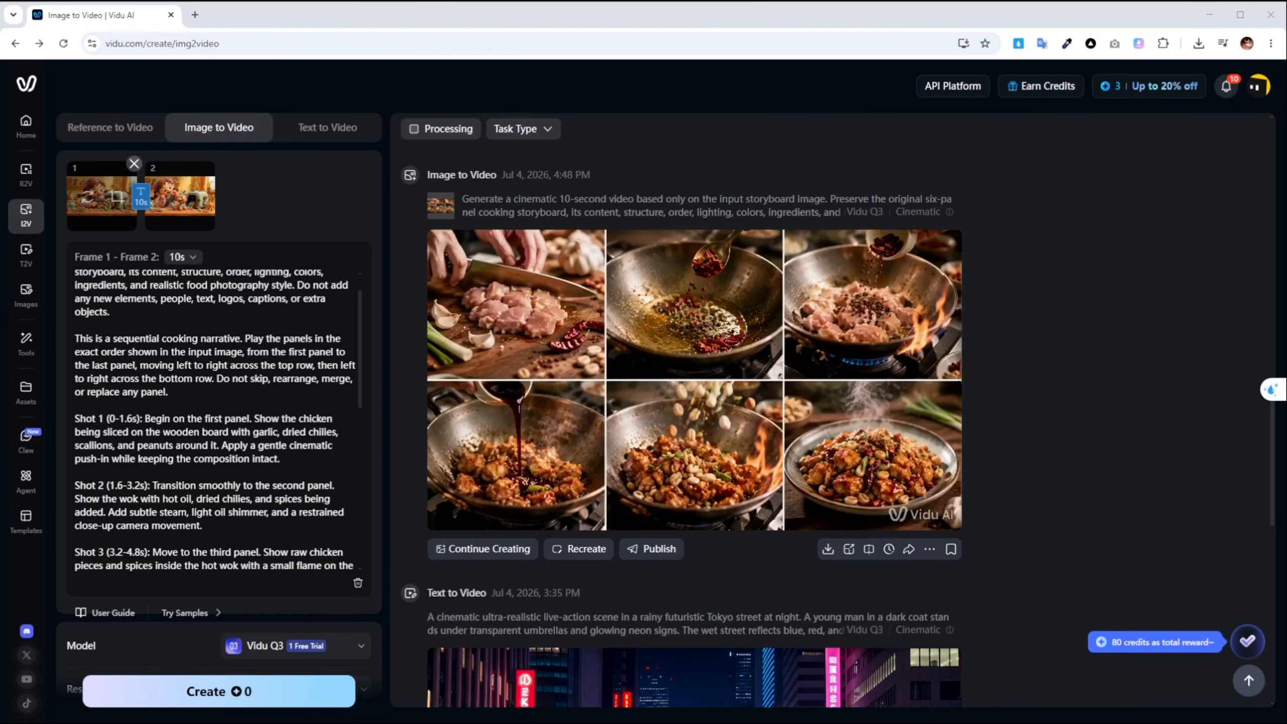
Preview the first and second frames of the clay girl and her machine in Photo Editing without changing them
click(117, 199)
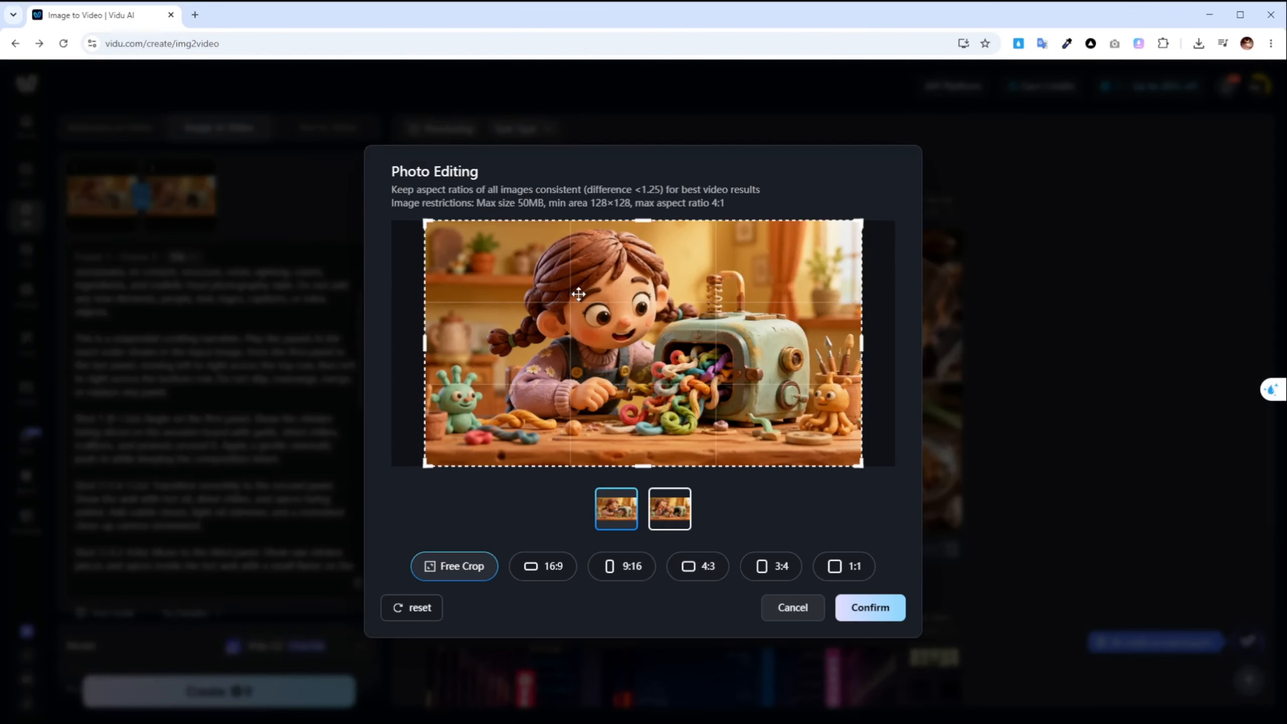
click(792, 608)
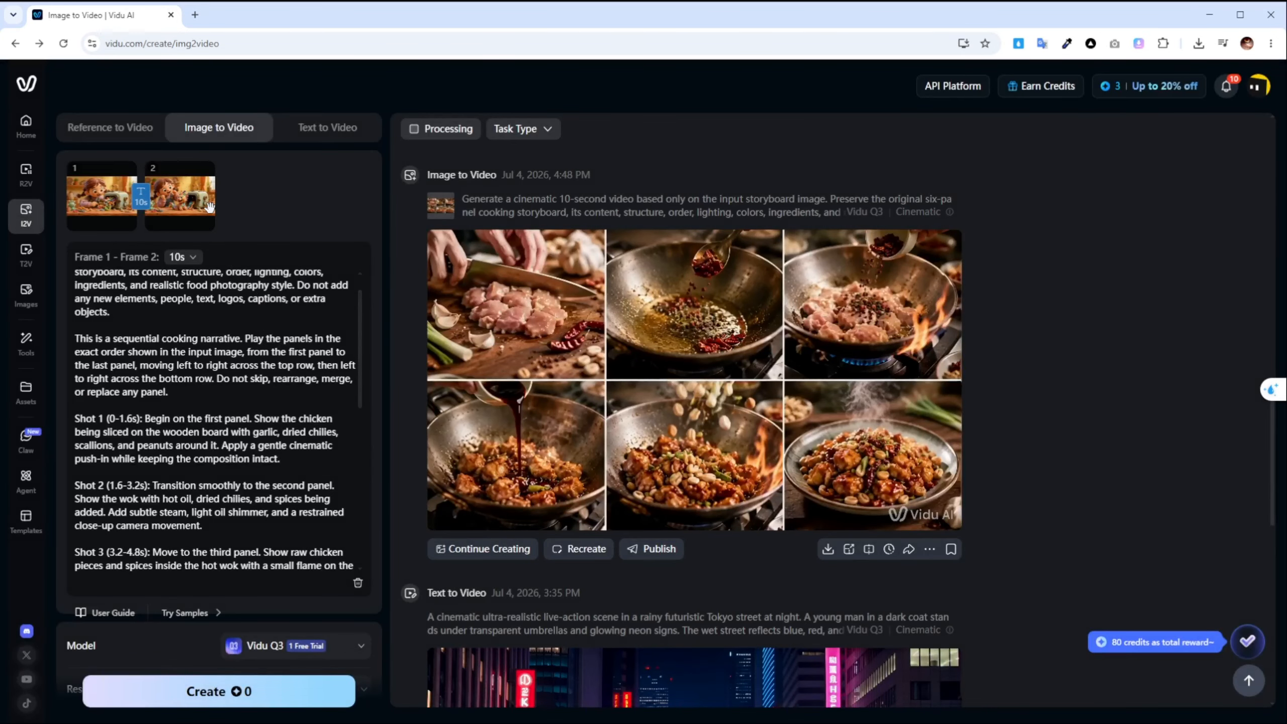
click(193, 196)
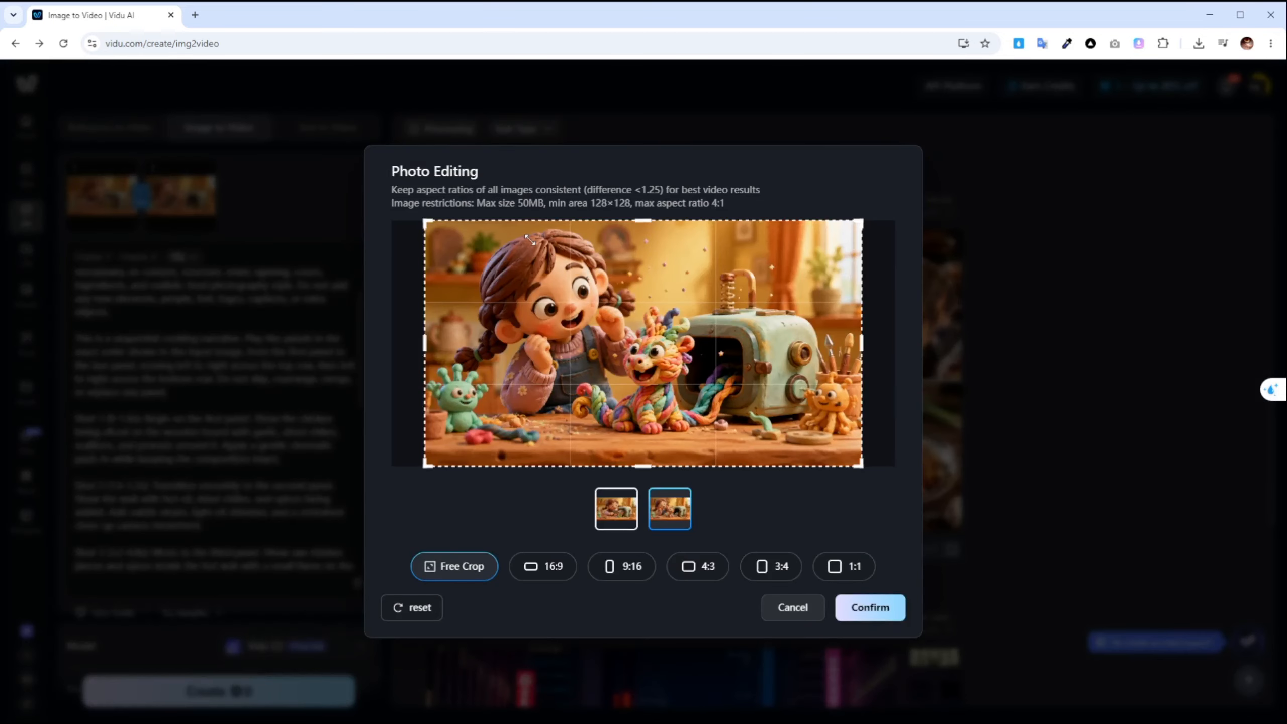
click(789, 610)
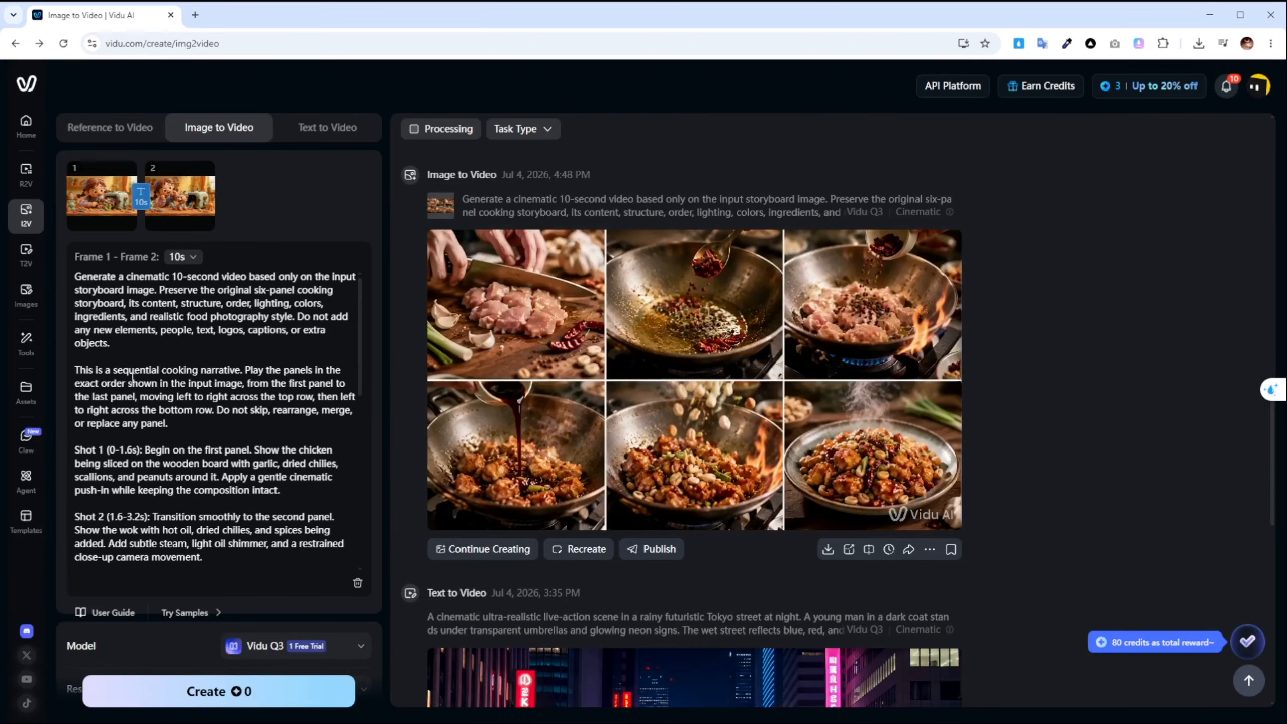
Read through the remaining shots and restrictions of the prompt, and check the model, resolution and creation mode settings
scroll(105, 462, down, 3)
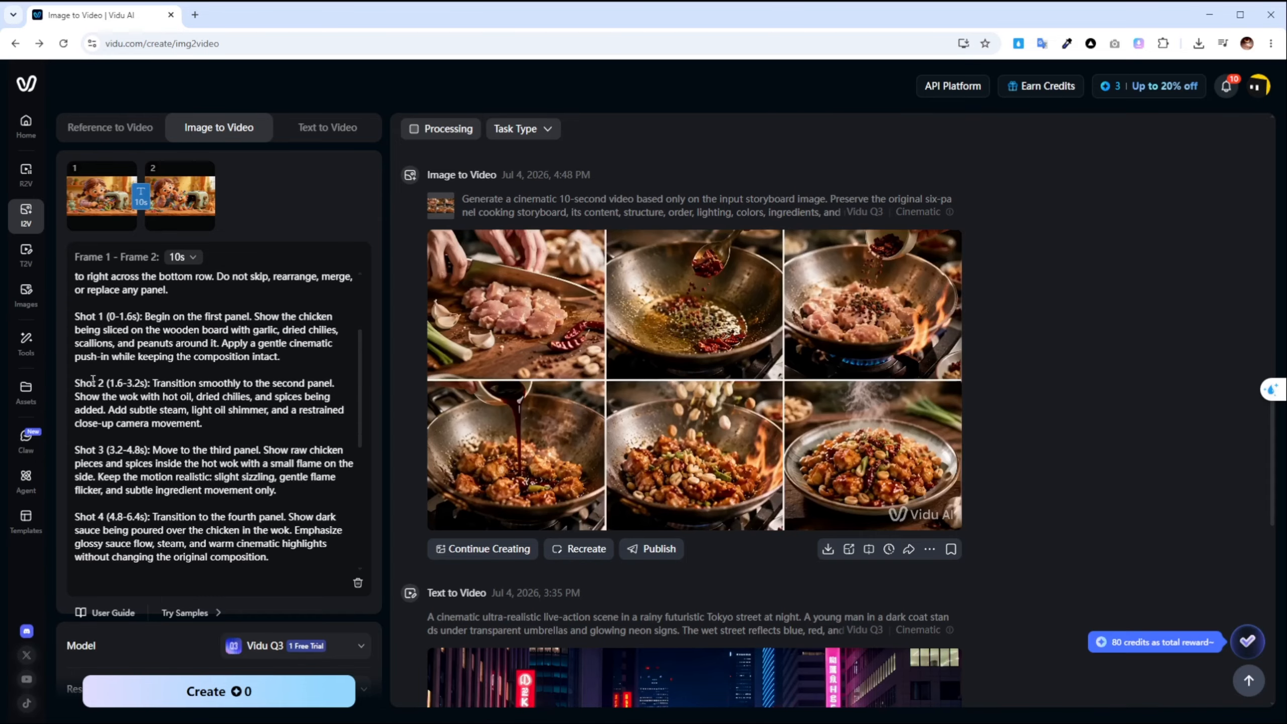
scroll(150, 404, down, 6)
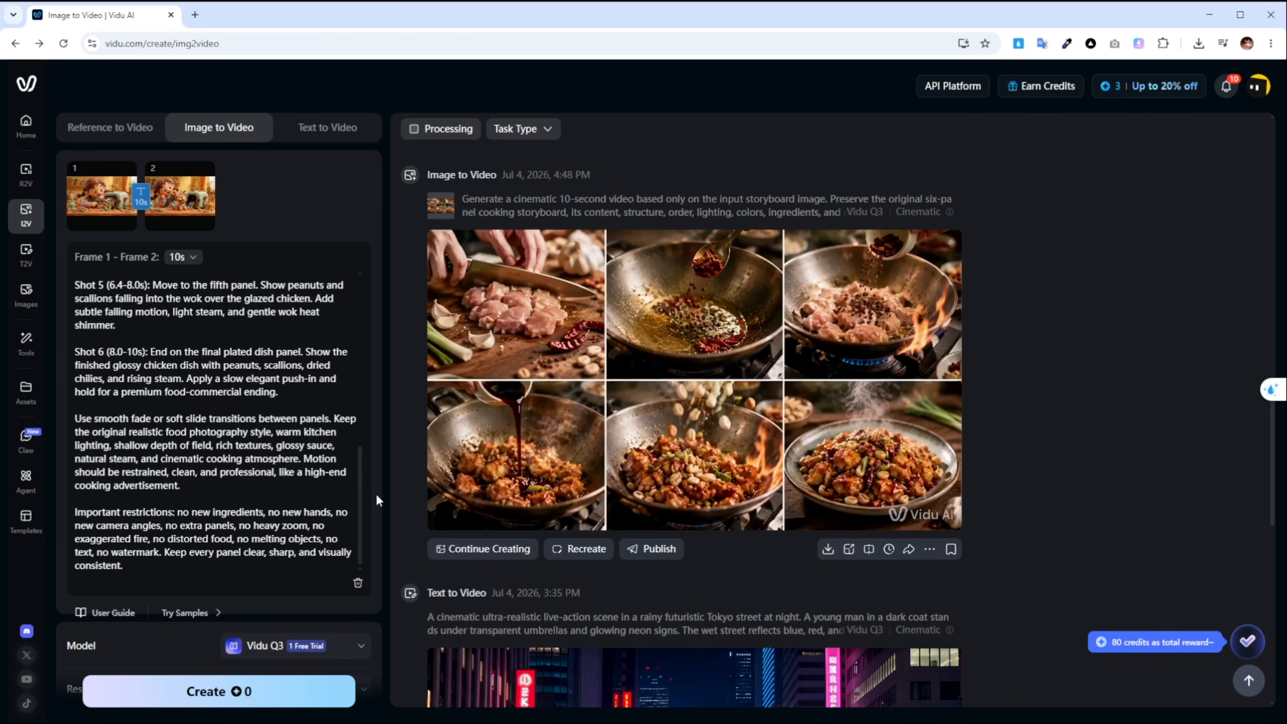
scroll(375, 494, down, 3)
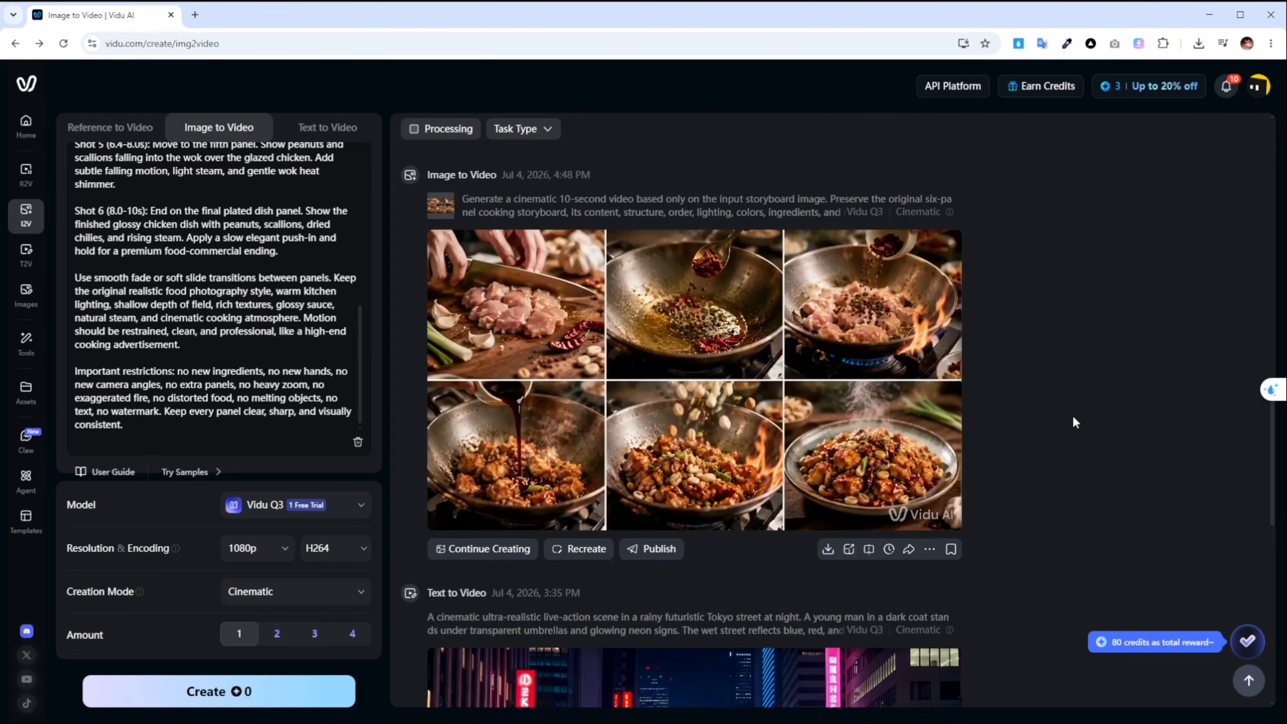
Find the generated clay-animation video in the creation history, view its details, and return to Image to Video
scroll(1048, 419, up, 7)
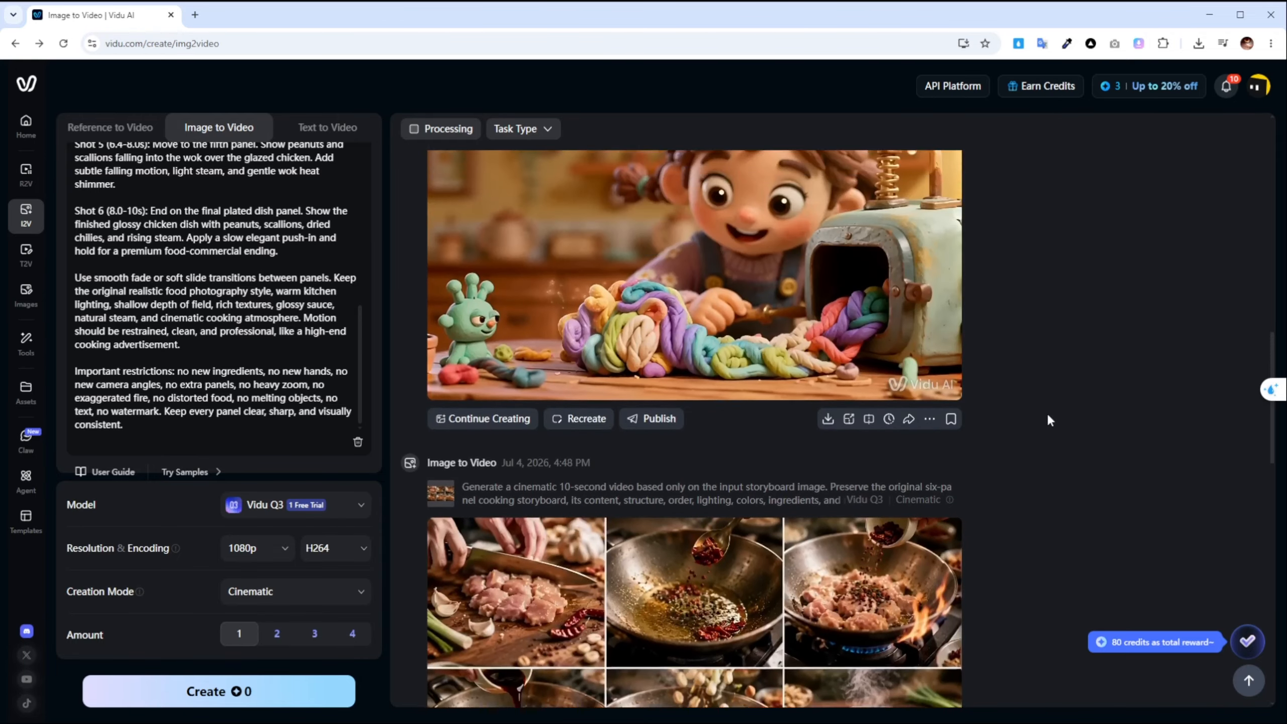
scroll(1047, 413, up, 1)
mouse_move(744, 401)
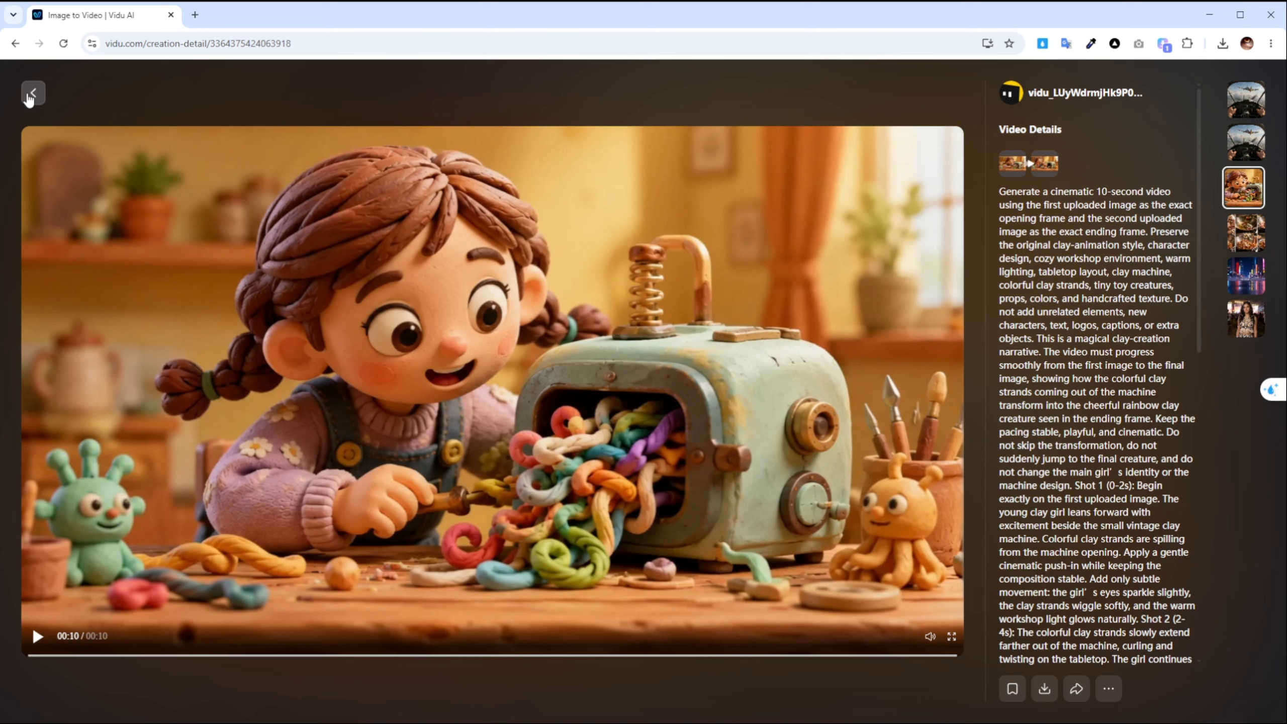
click(30, 96)
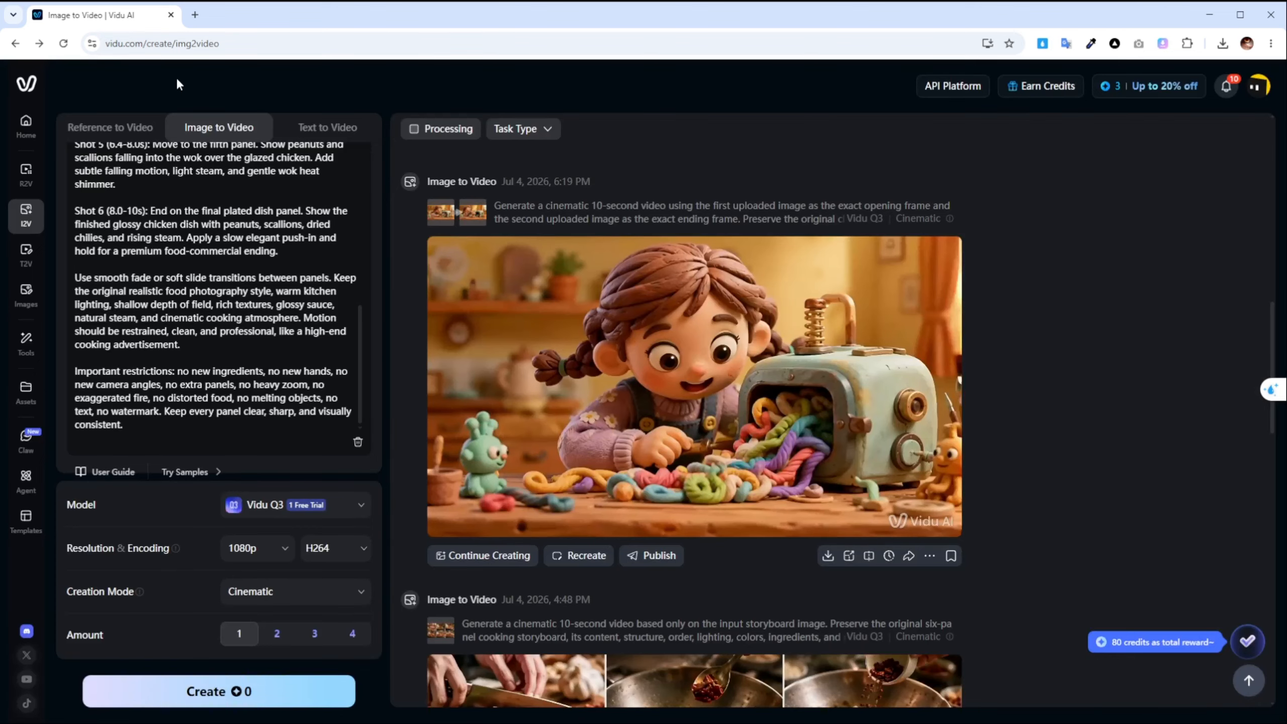
Preview the first cockpit frame of the aerial chase in Photo Editing without changing it
scroll(310, 263, up, 10)
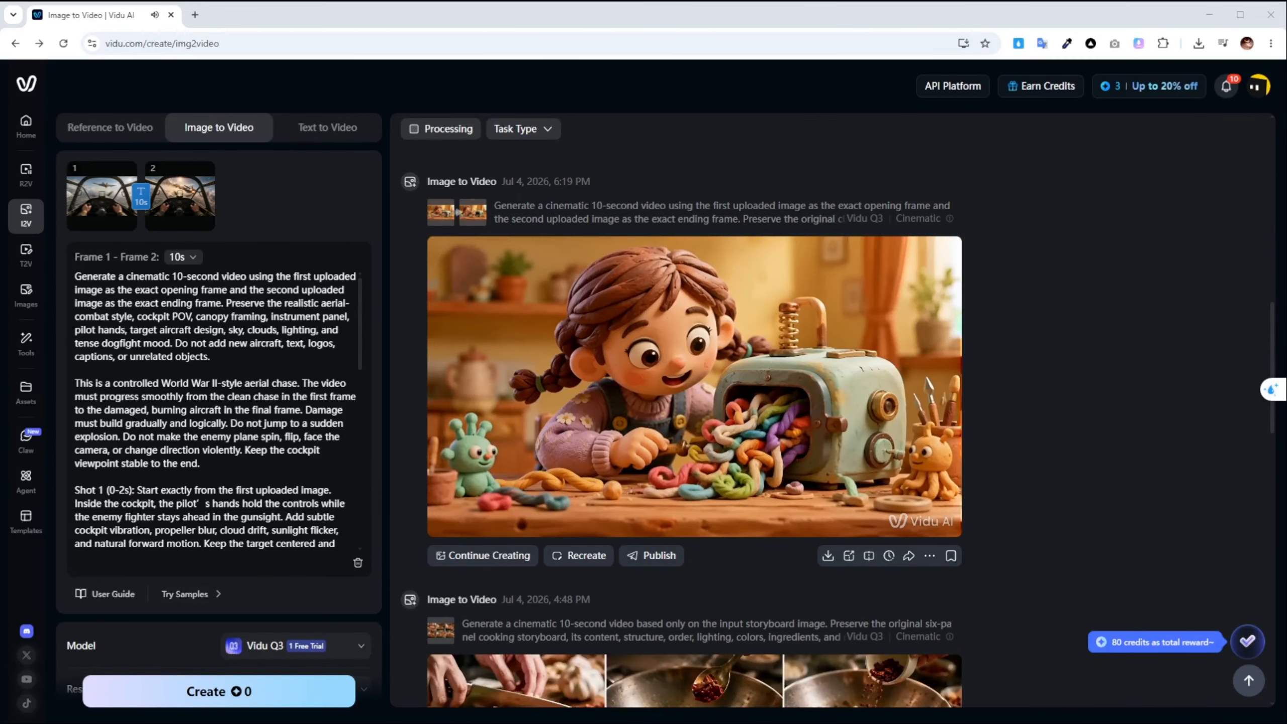
mouse_move(103, 198)
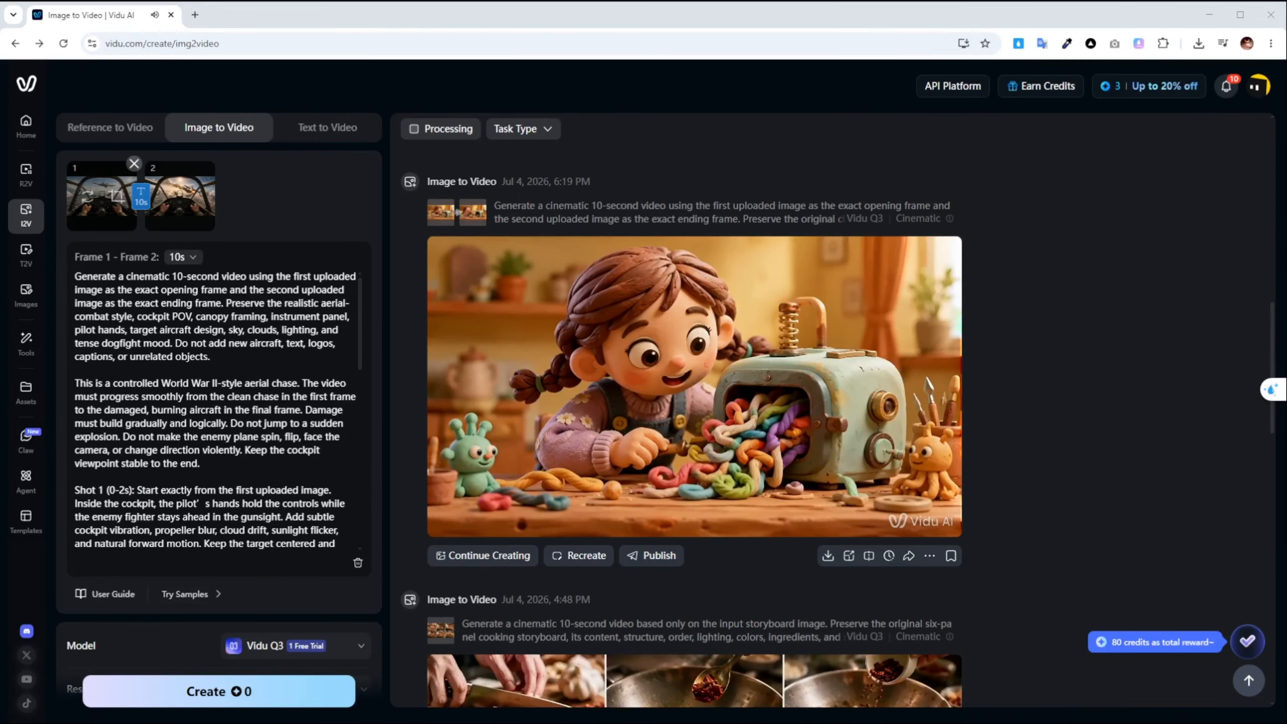
click(117, 195)
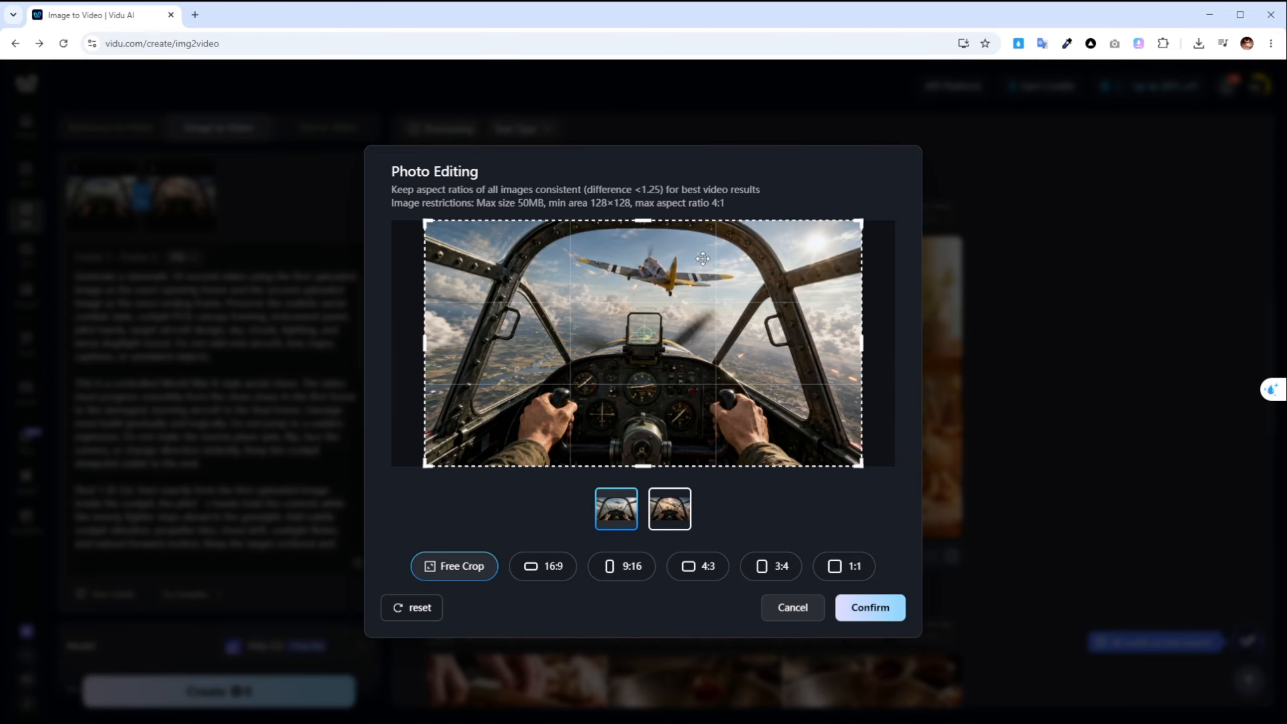
click(784, 608)
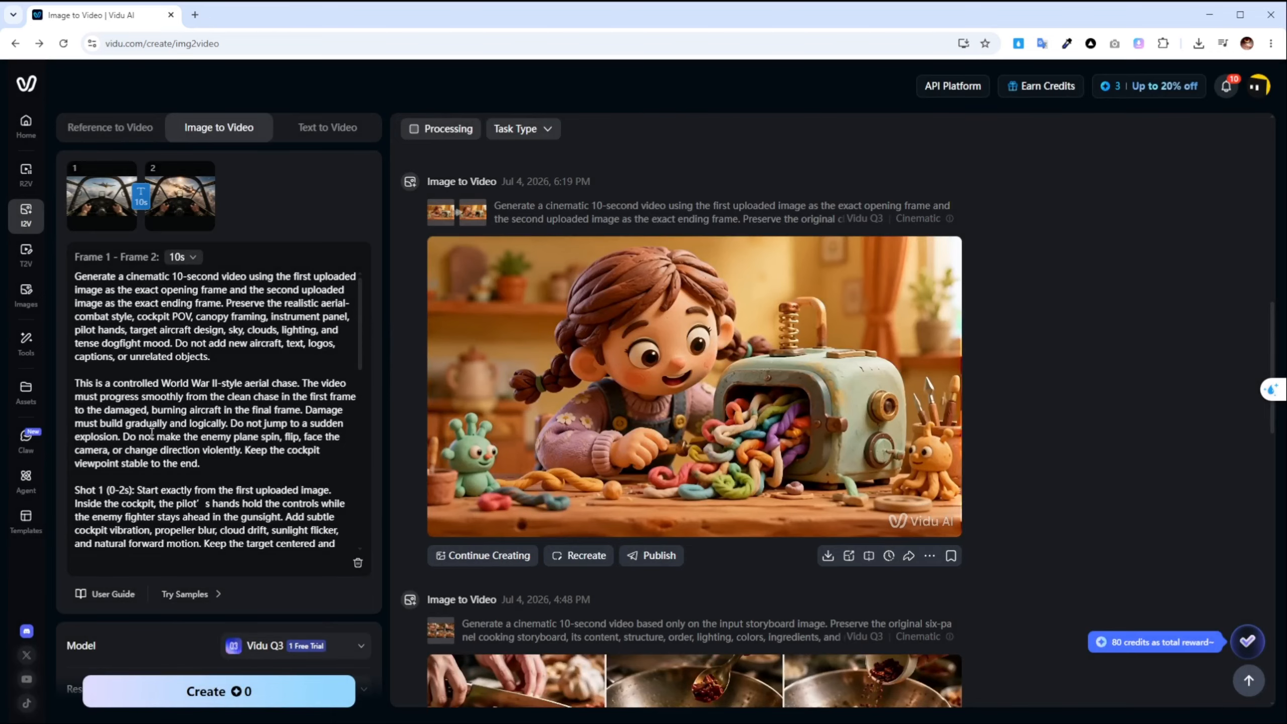
Review the World War II-style aerial chase prompt shot by shot, along with its output settings
scroll(178, 307, down, 3)
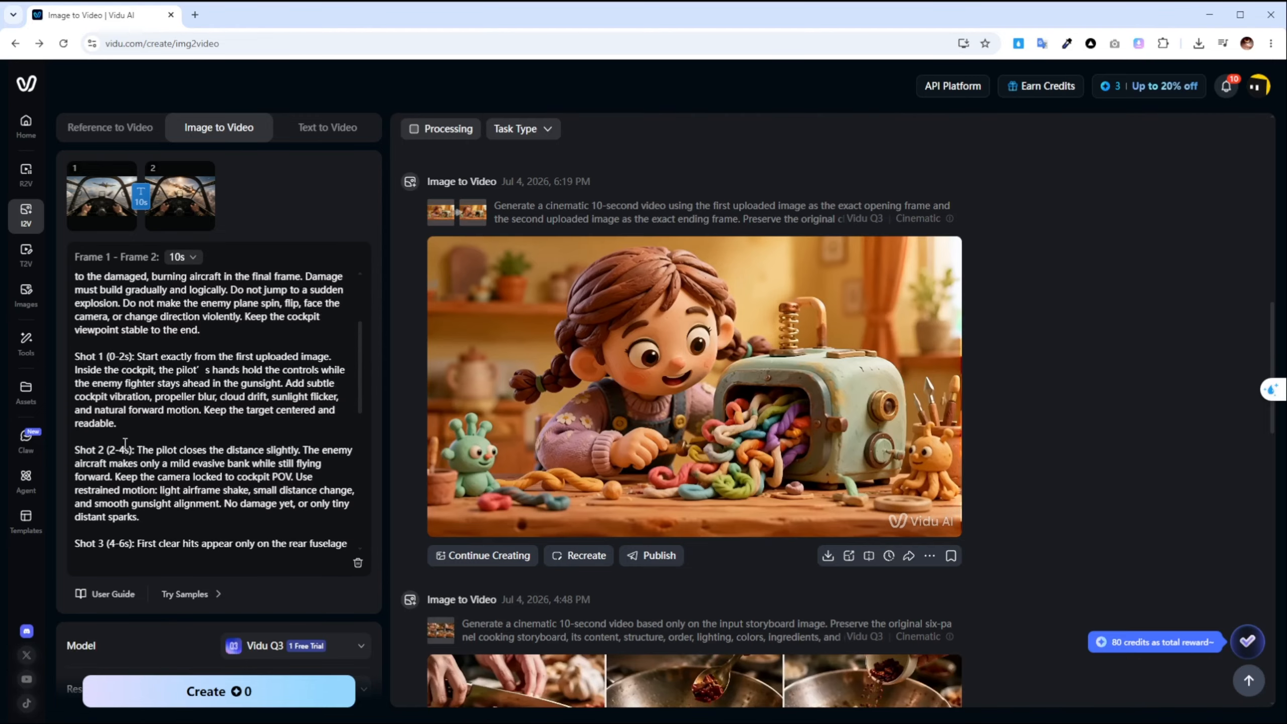
scroll(126, 444, down, 3)
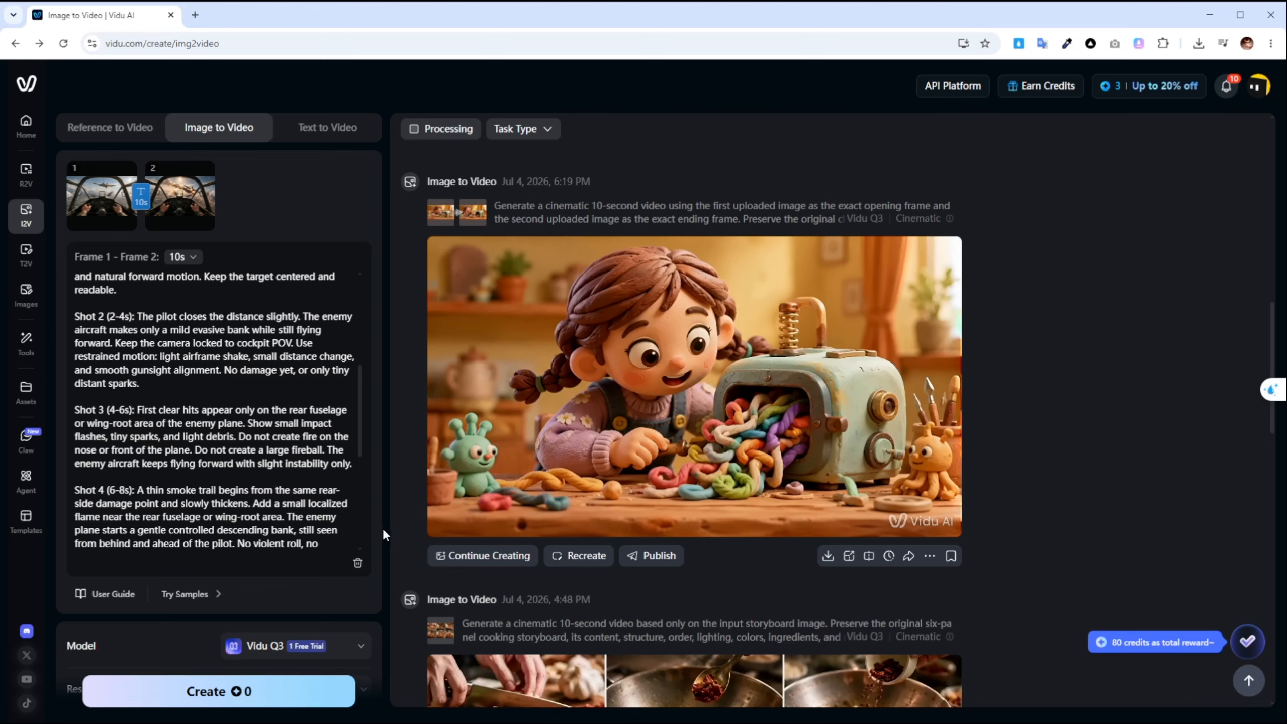
scroll(382, 533, down, 3)
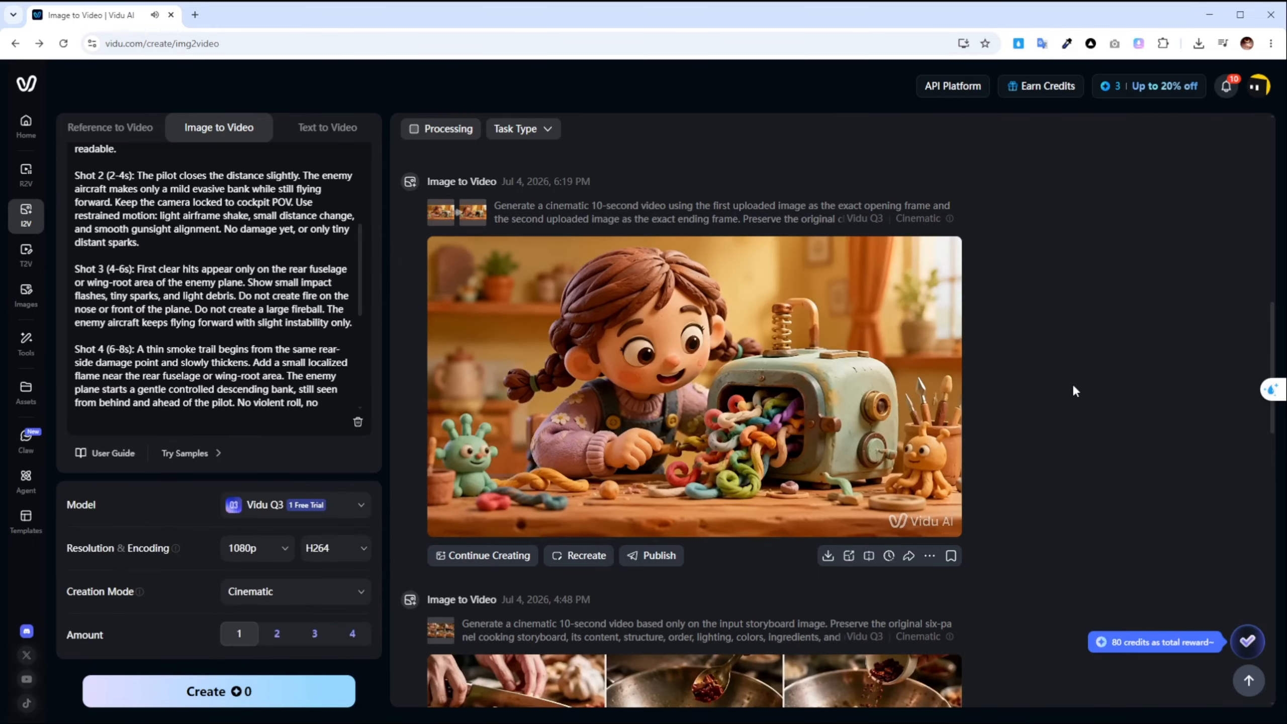
Open the newest cockpit dogfight video from the creation history, watch it, and leave its details page
scroll(1072, 382, up, 12)
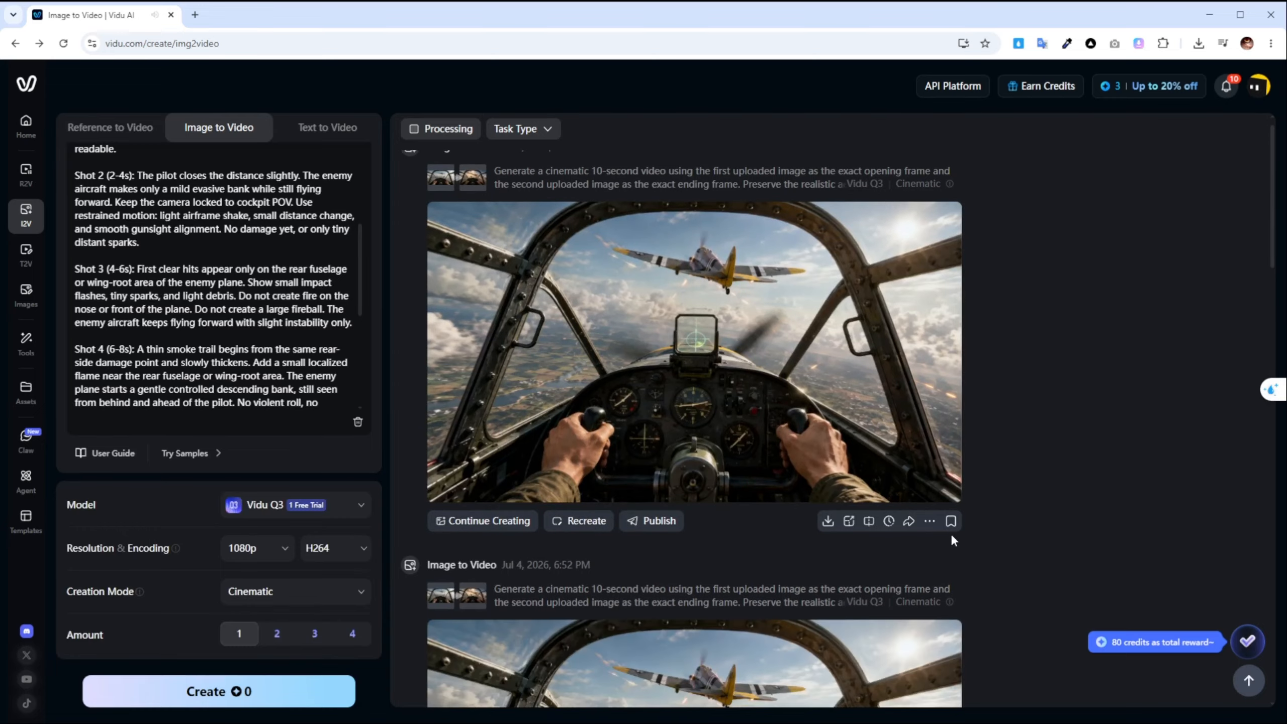
scroll(1059, 361, up, 1)
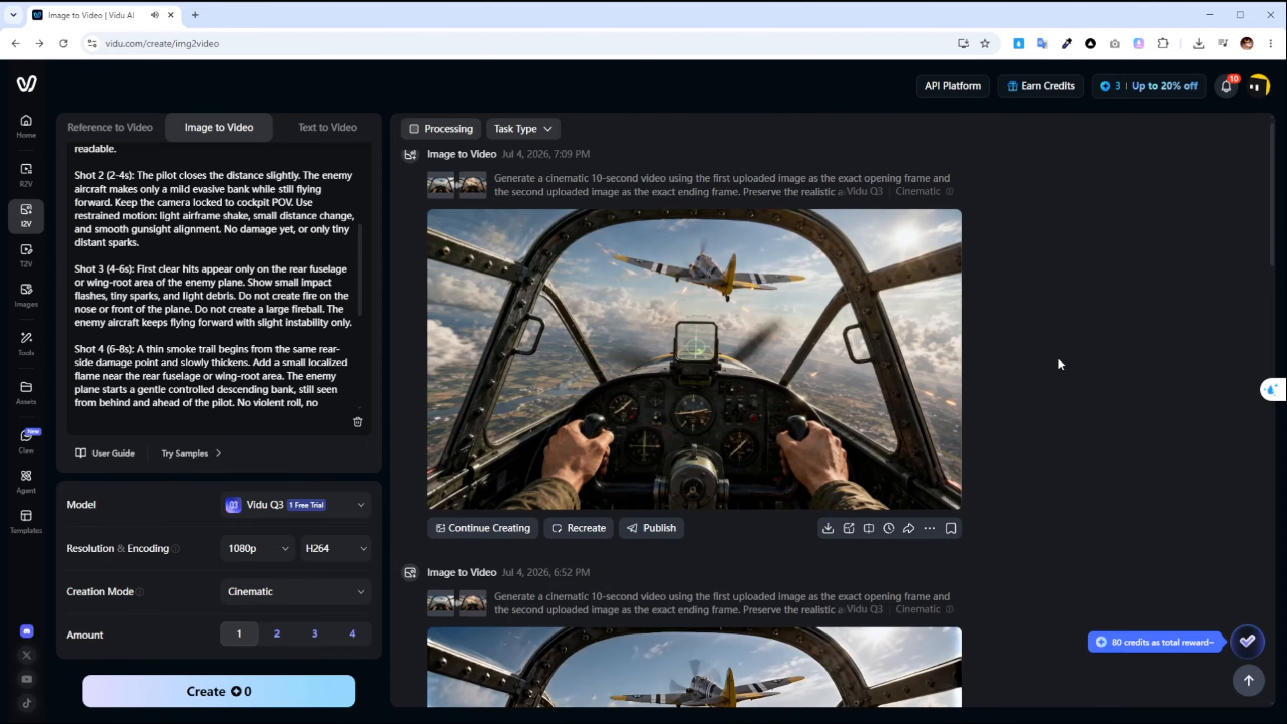
click(705, 342)
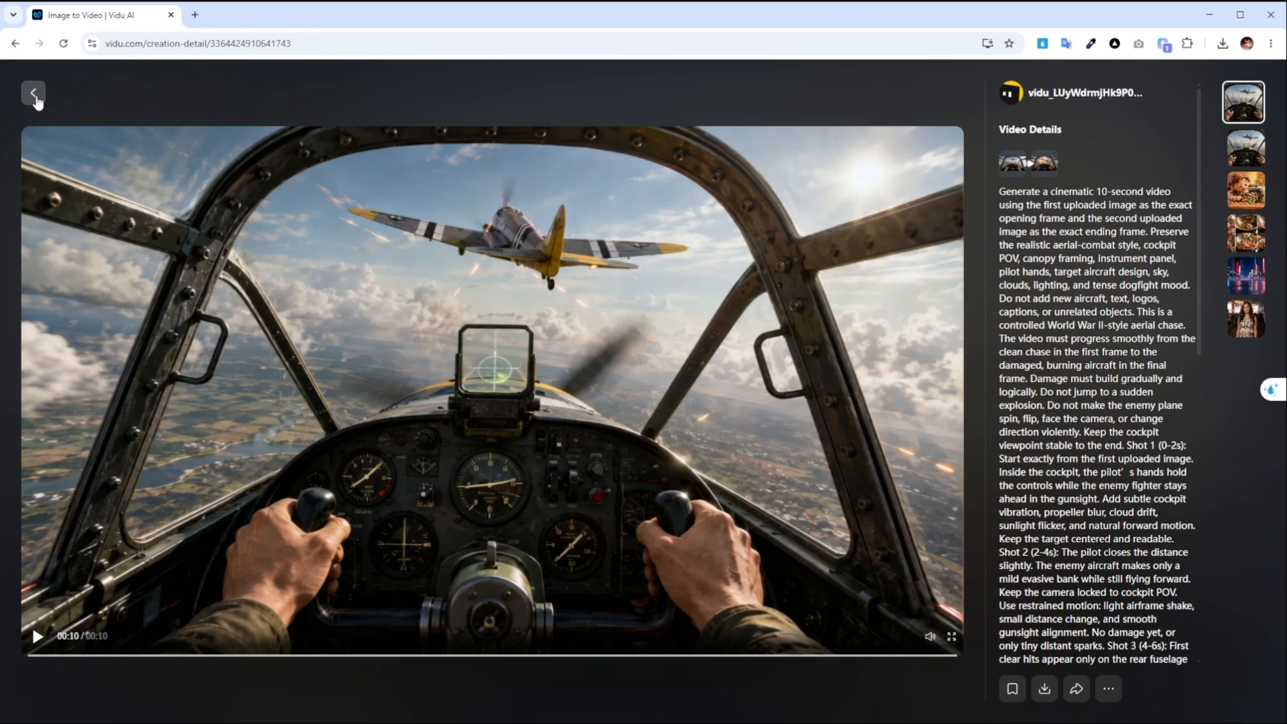
click(33, 93)
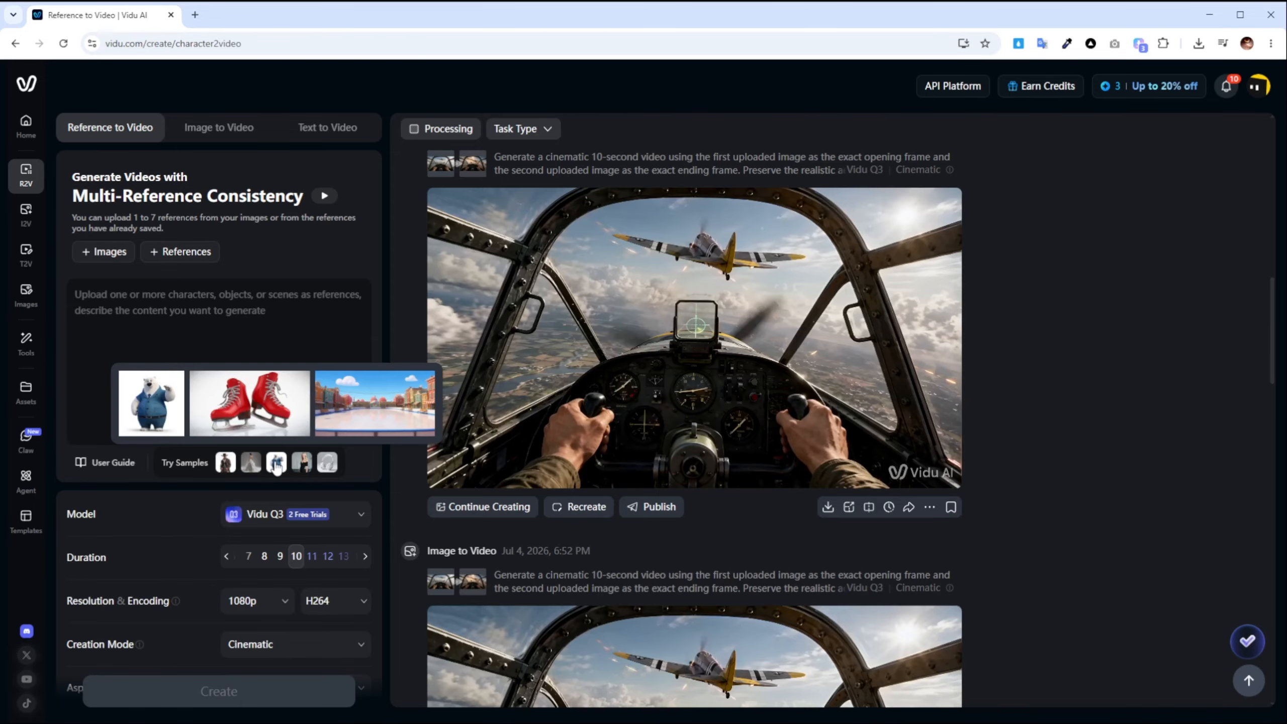
Load the sample with the polar bear, red skates and ice rink, and inspect its reference images and prompt
click(276, 463)
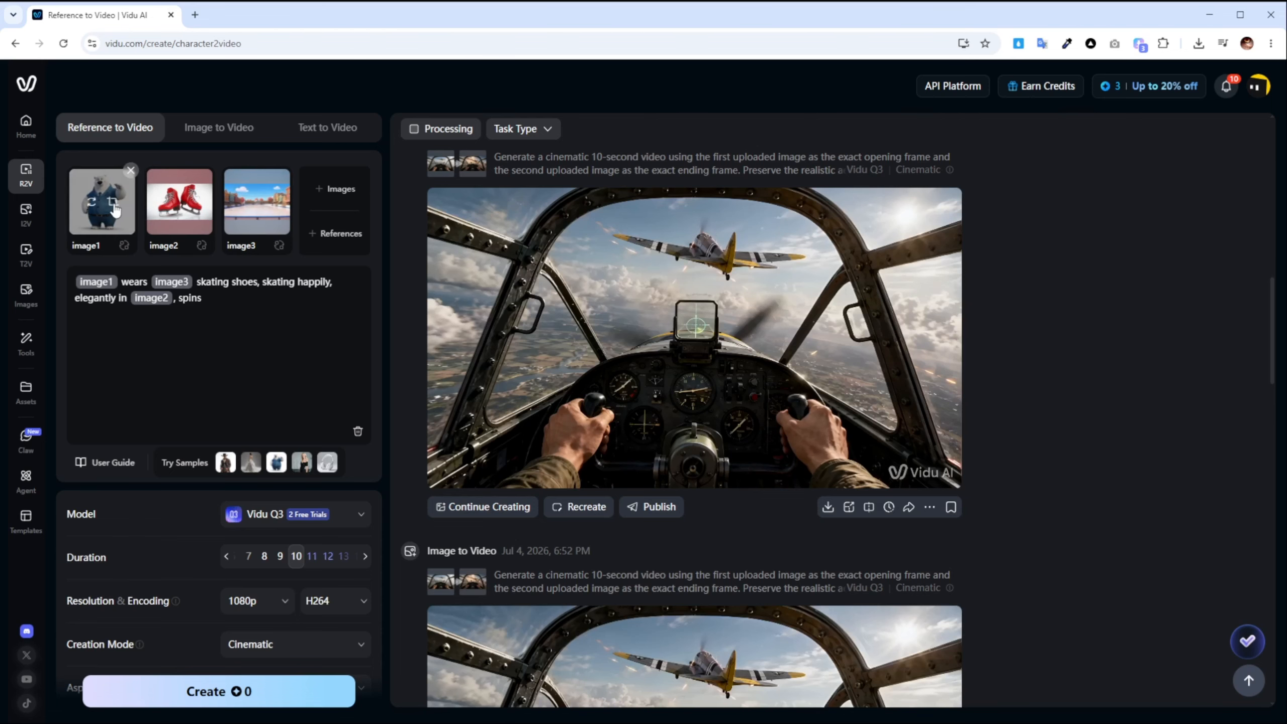
click(112, 205)
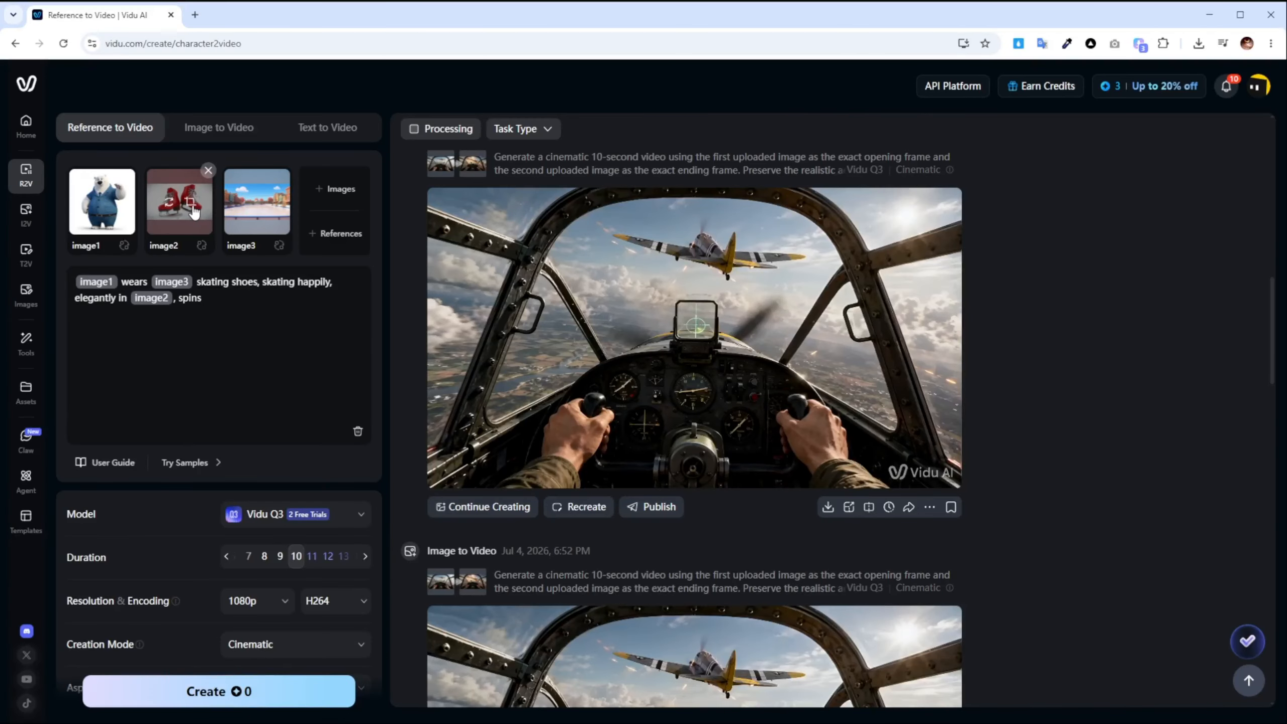
click(191, 201)
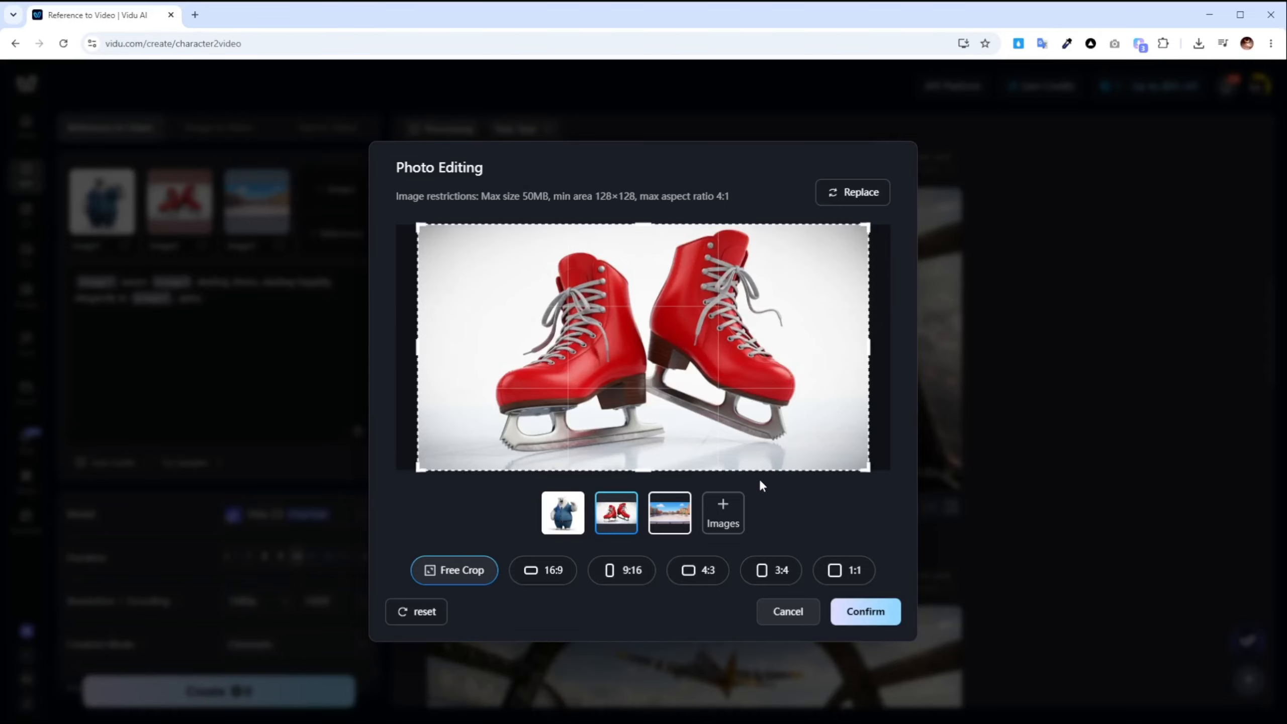
click(788, 612)
click(257, 201)
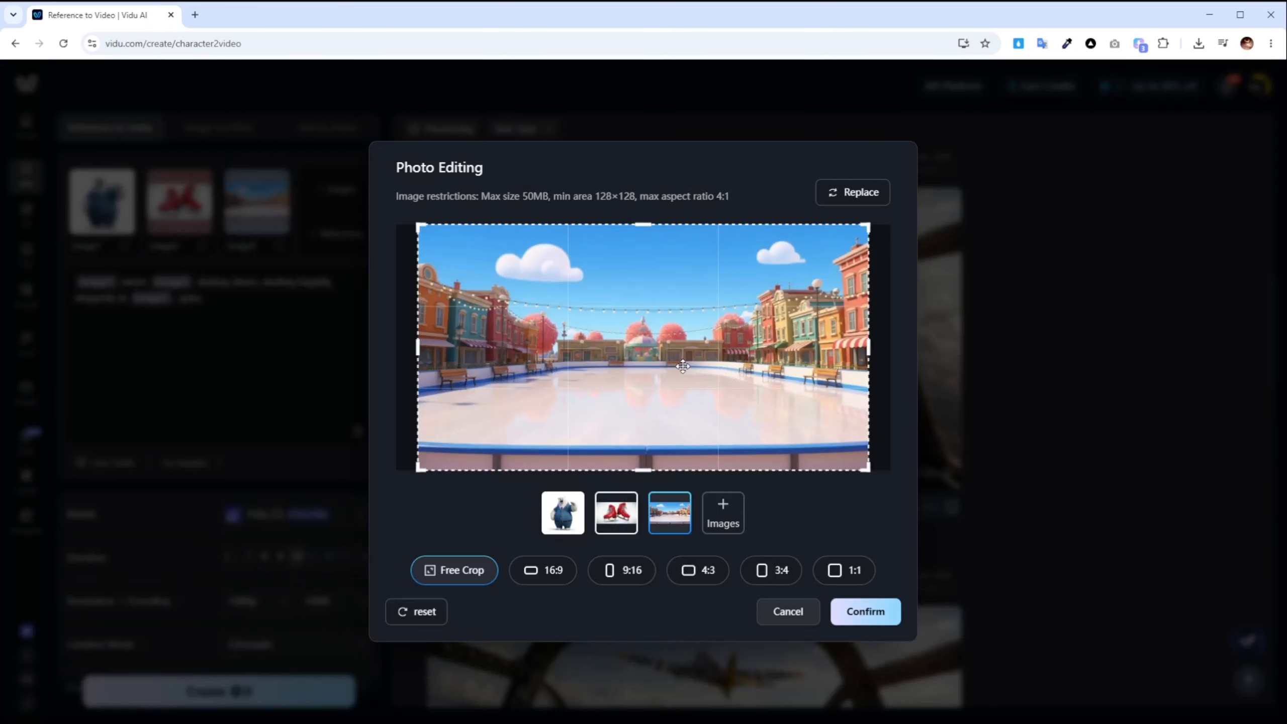
click(775, 616)
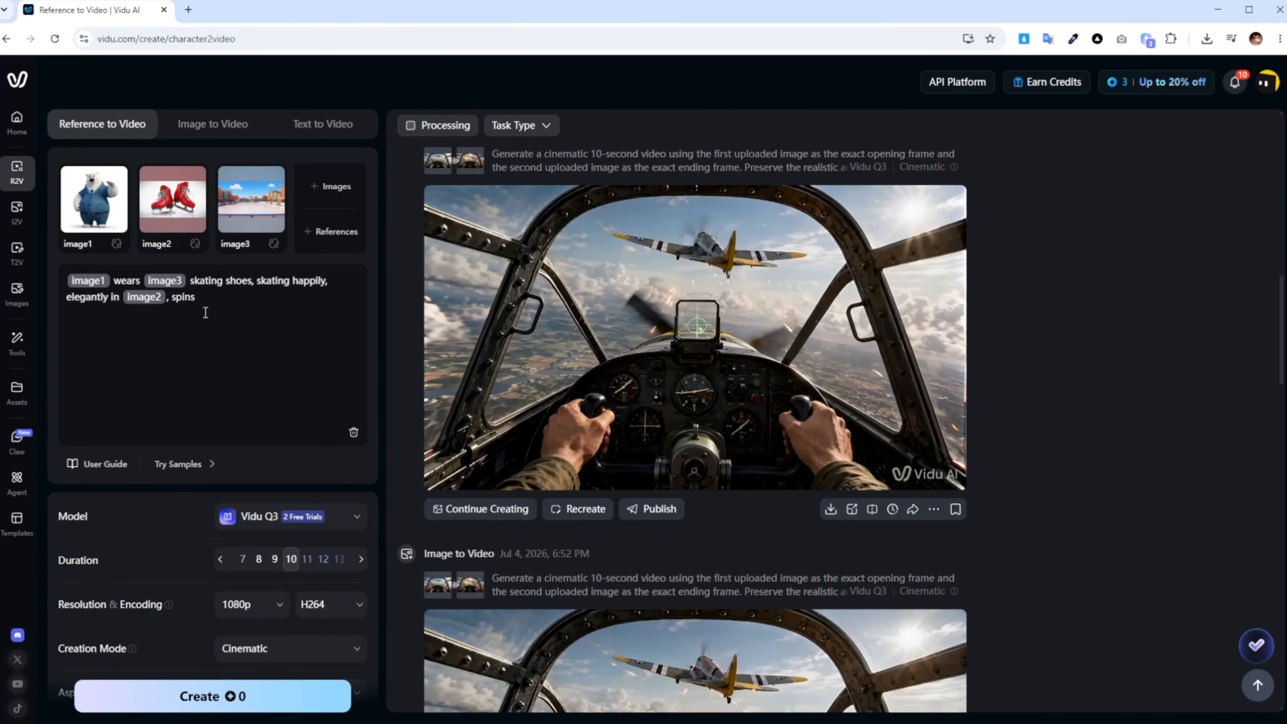
drag(201, 299, 71, 280)
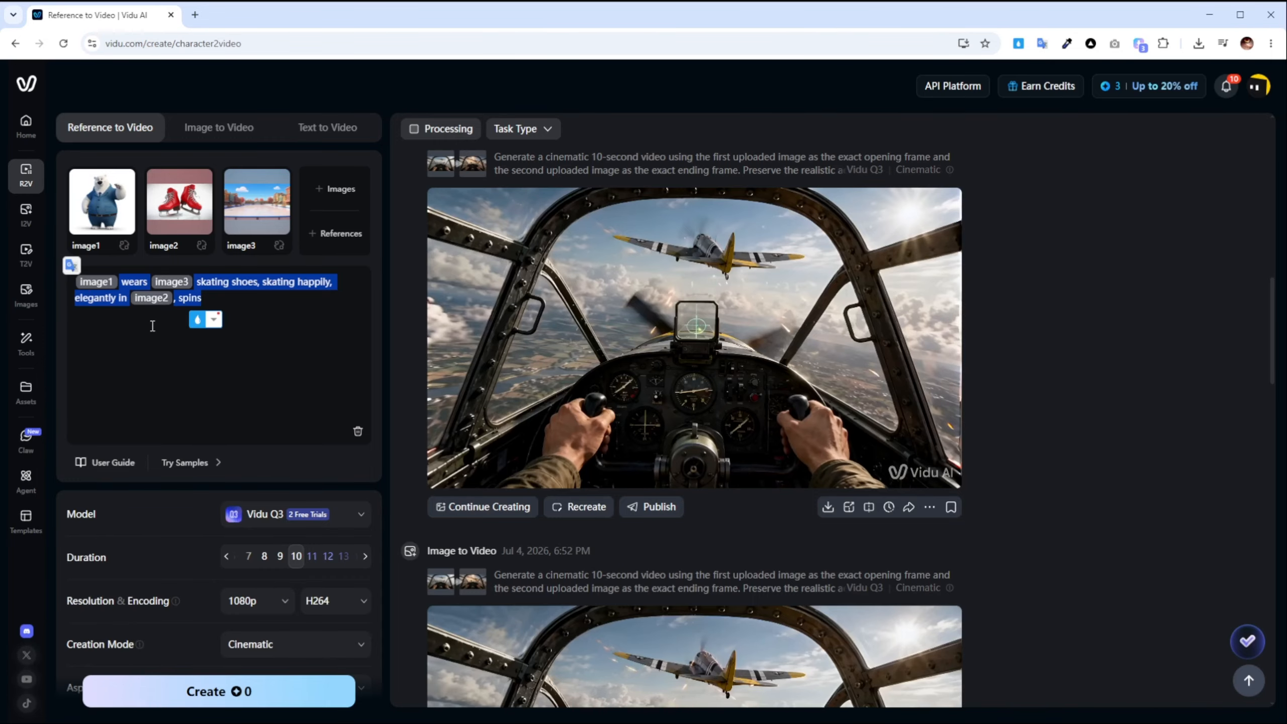
click(152, 325)
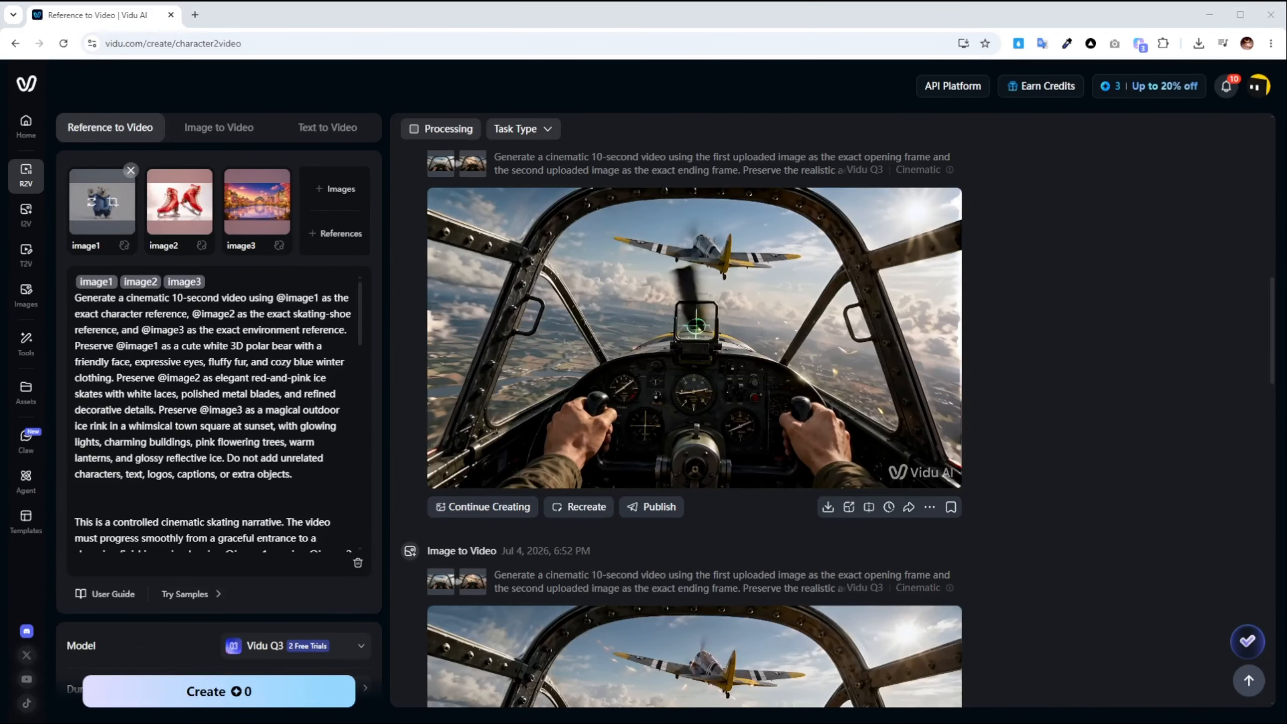
Preview the waving polar bear reference in Photo Editing without changing it, and read through the 10-second skating prompt
click(112, 206)
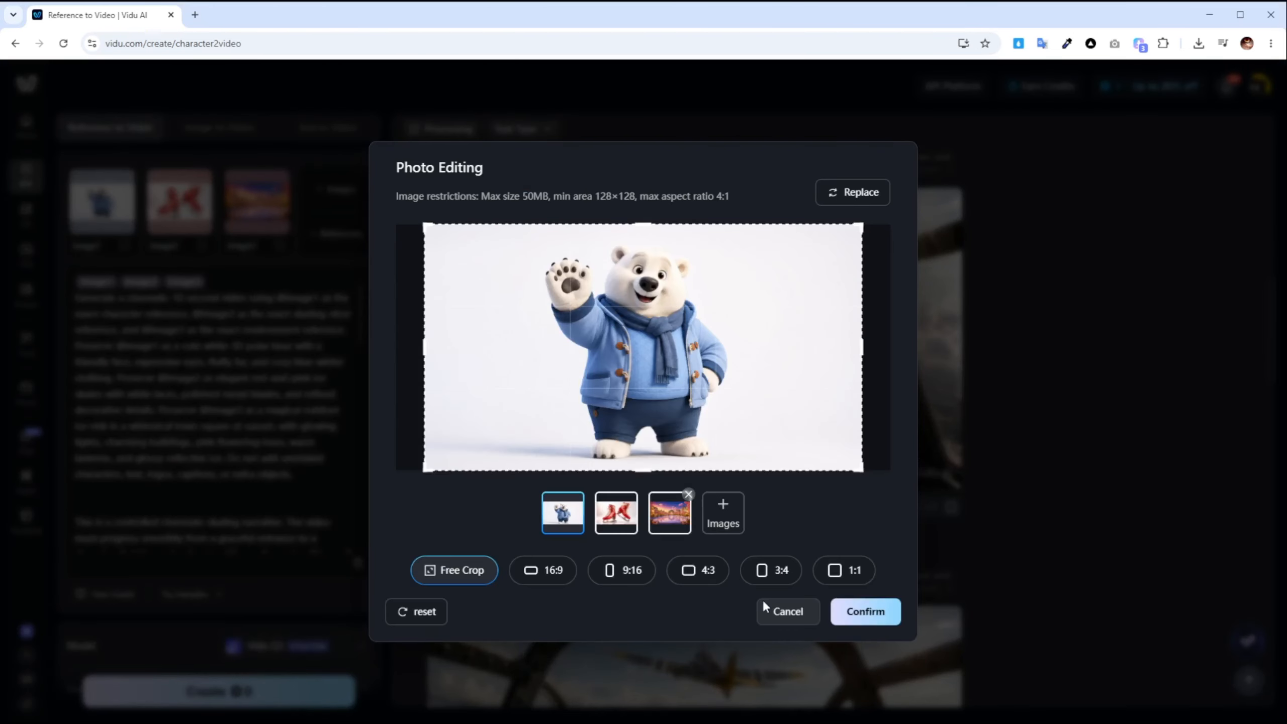
click(785, 614)
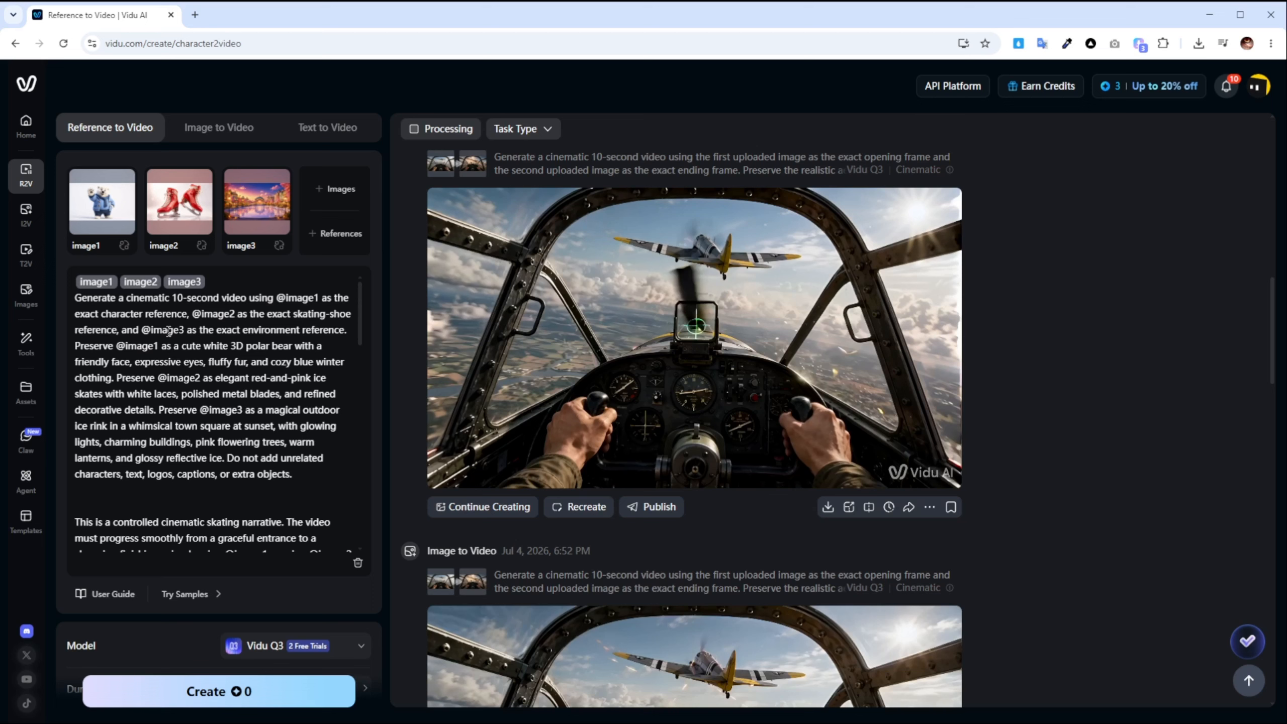
scroll(152, 345, down, 10)
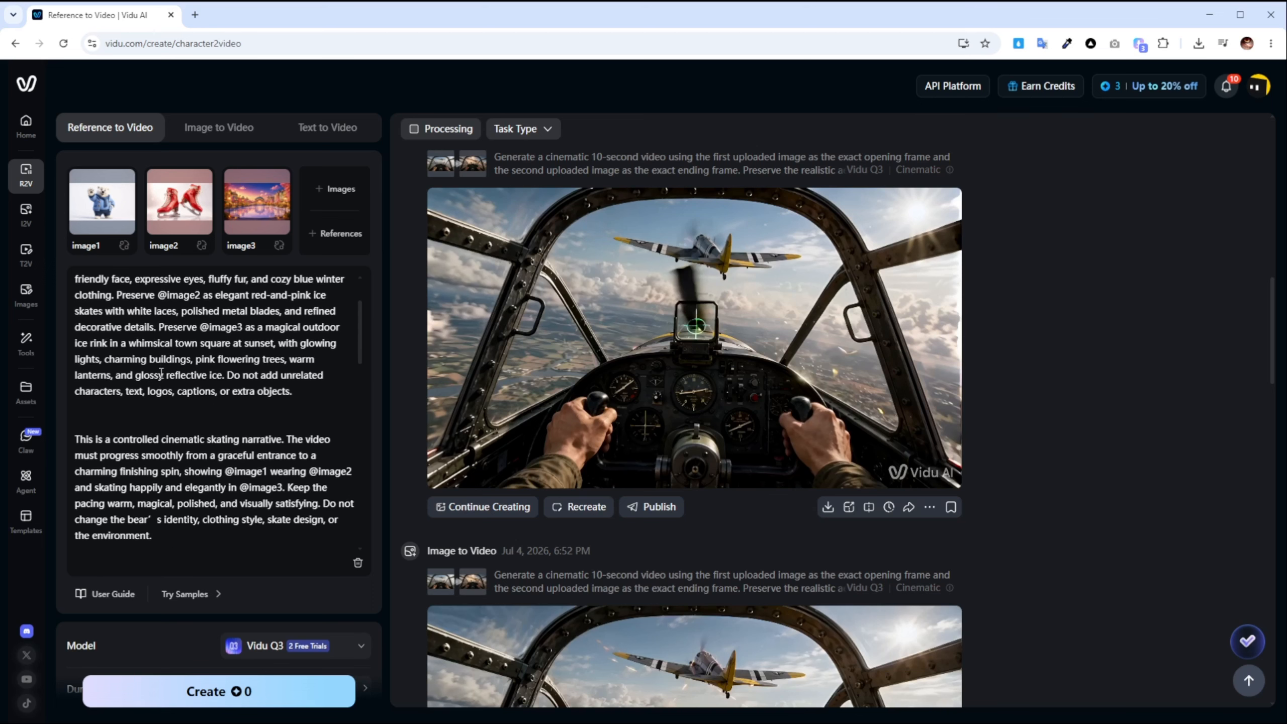
scroll(138, 360, up, 4)
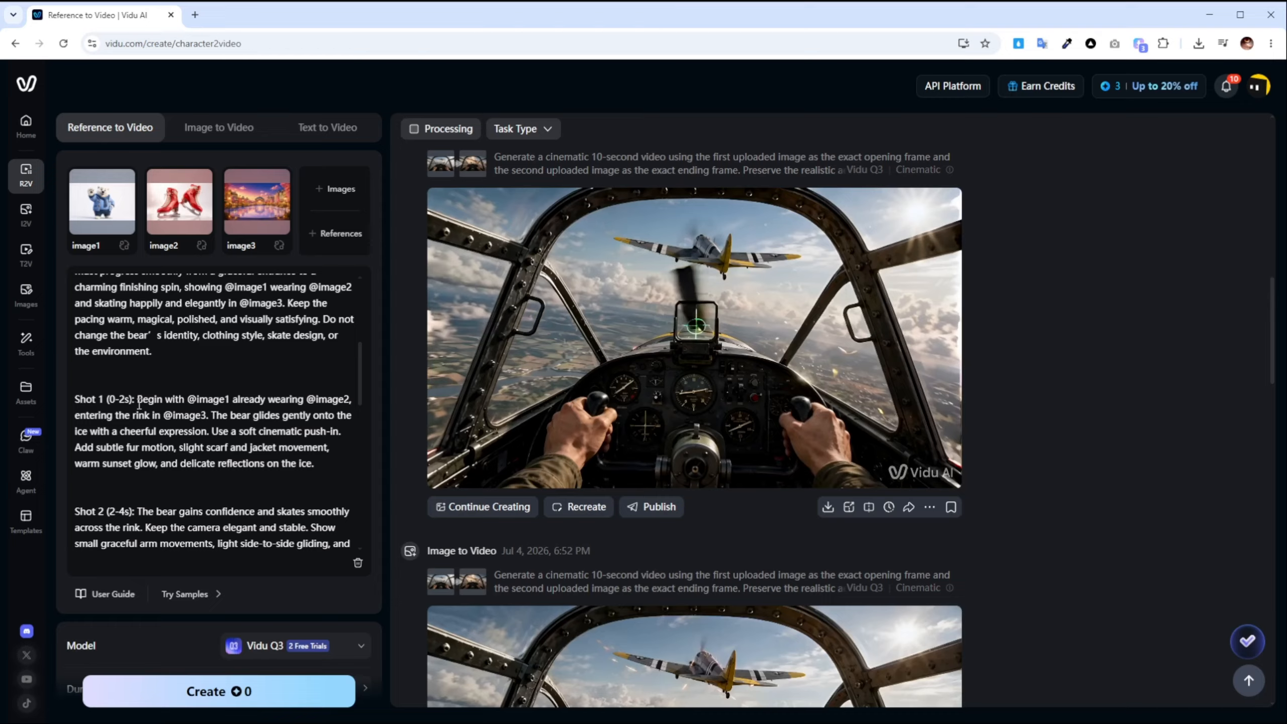
scroll(201, 380, up, 3)
scroll(202, 380, up, 3)
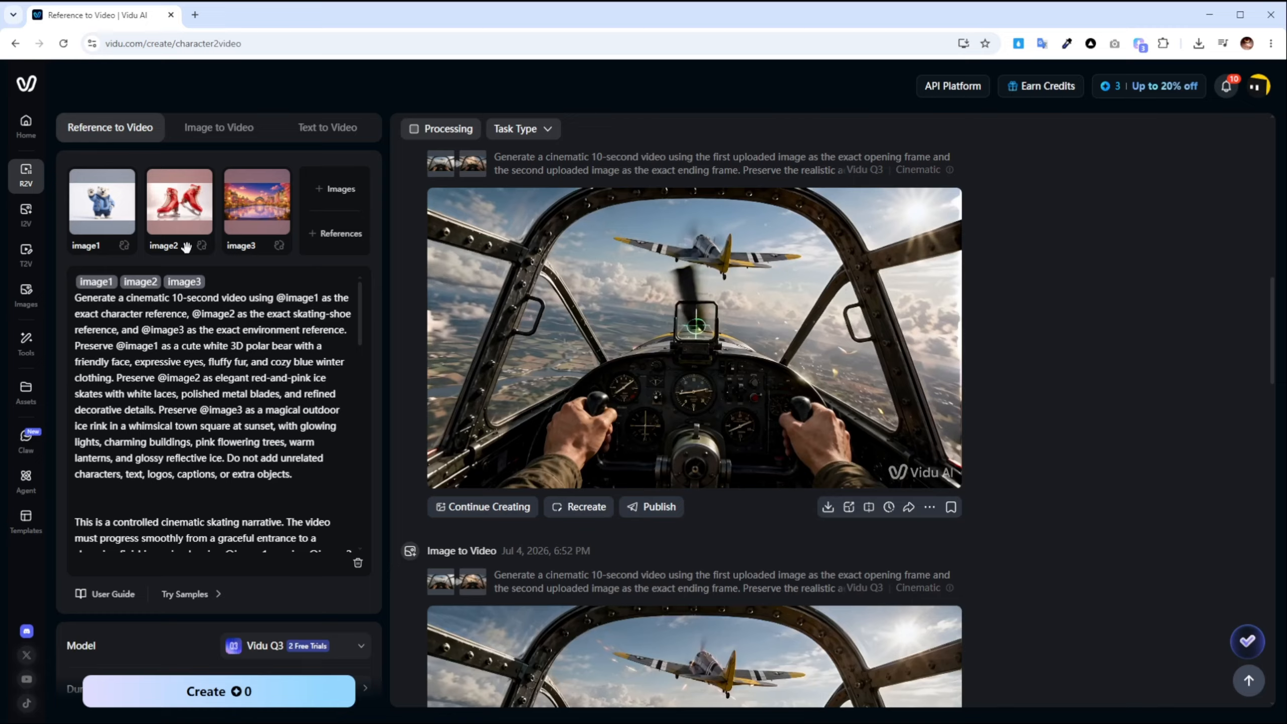
mouse_move(95, 205)
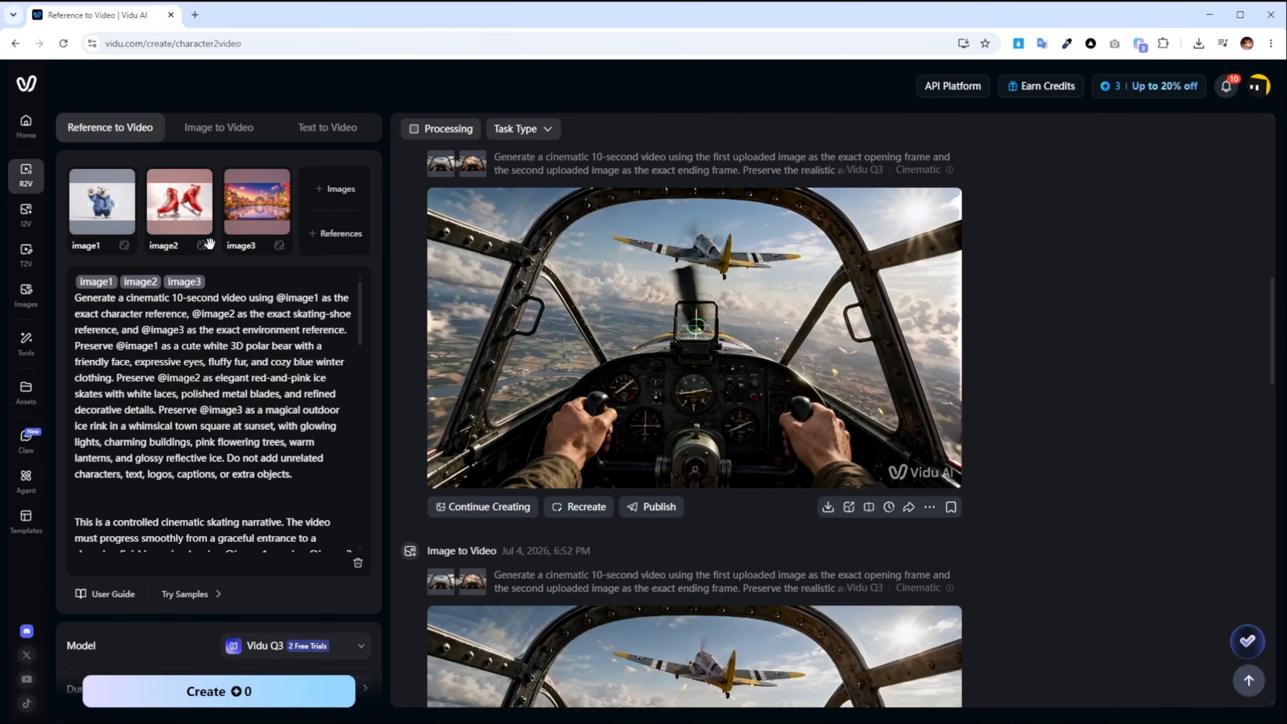
mouse_move(201, 245)
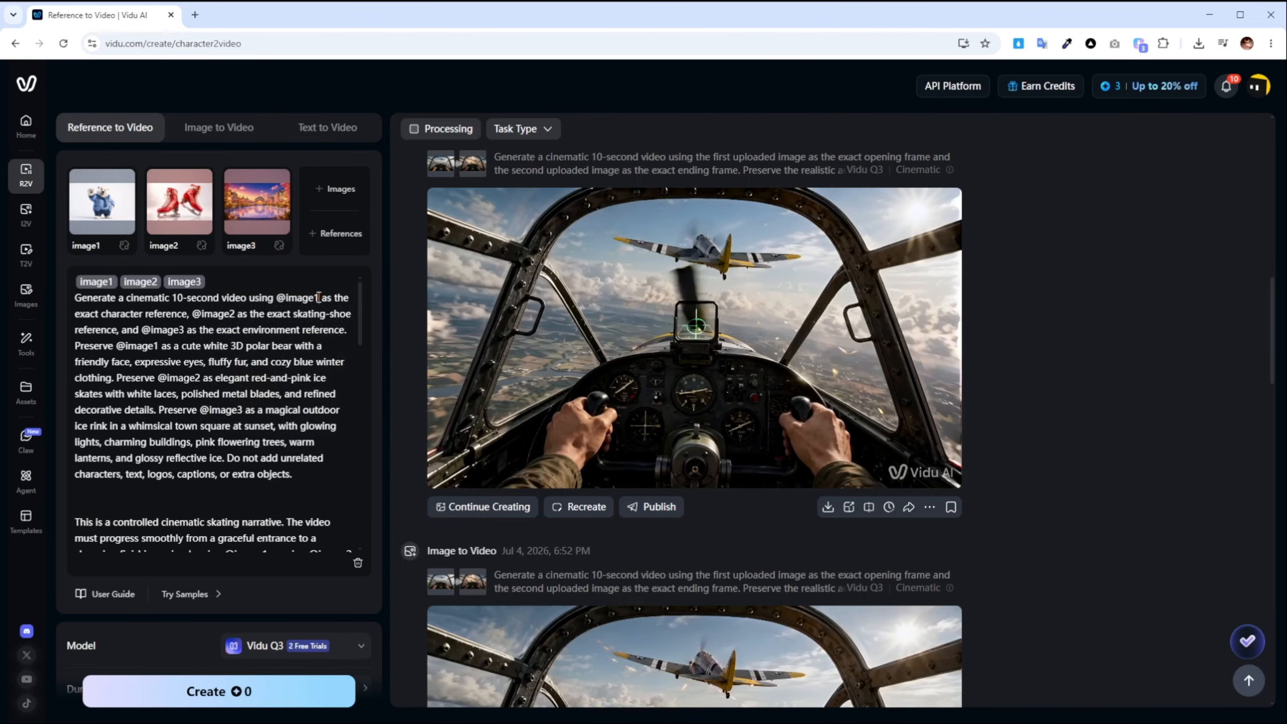
click(318, 298)
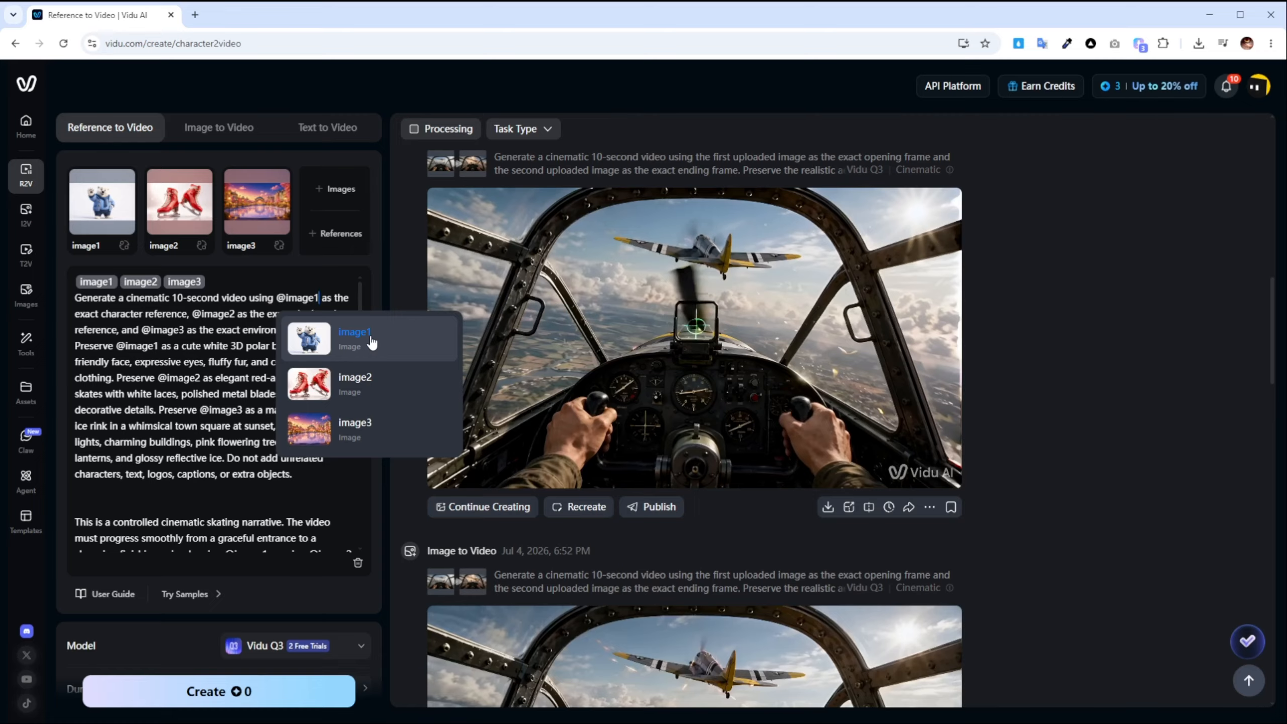
click(349, 338)
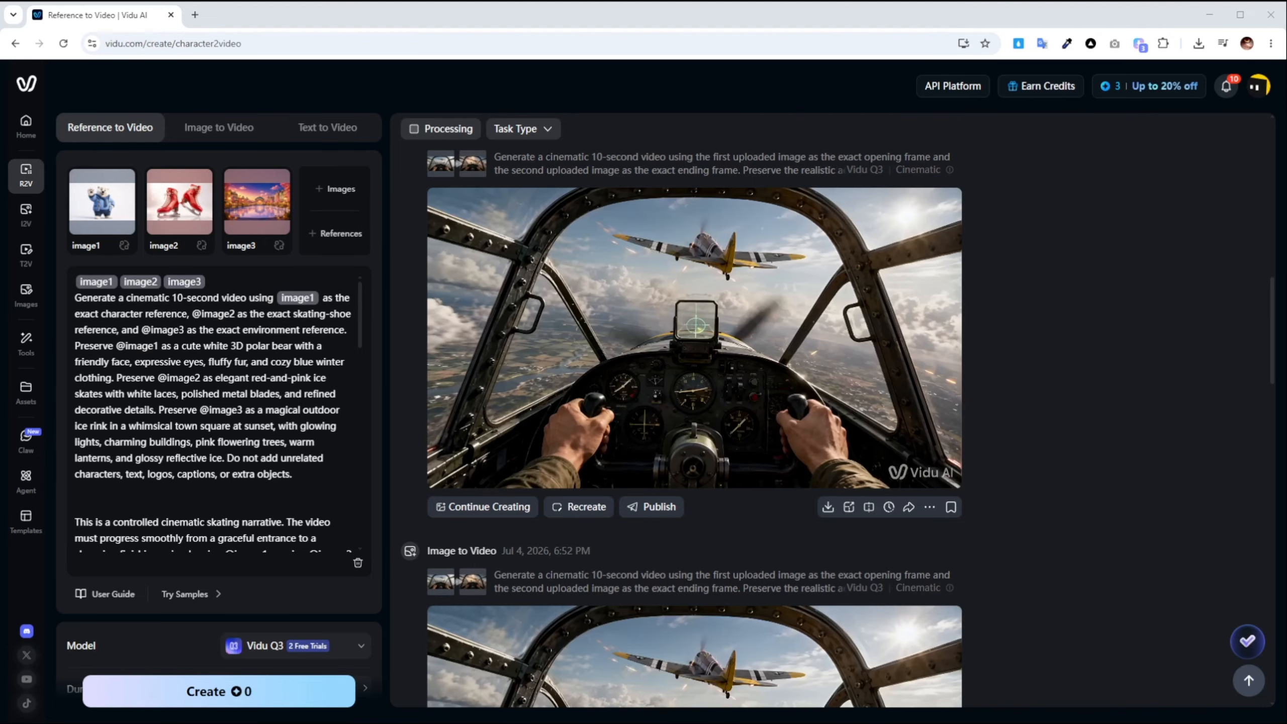
click(235, 317)
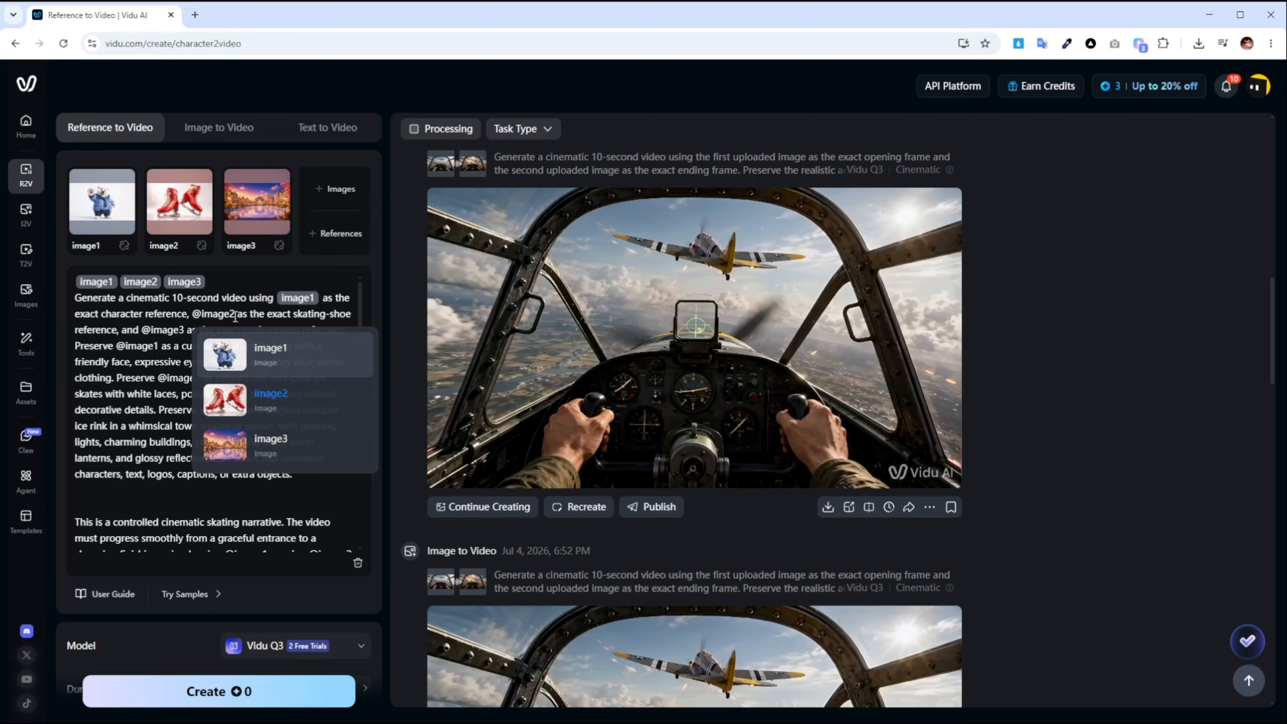
click(234, 405)
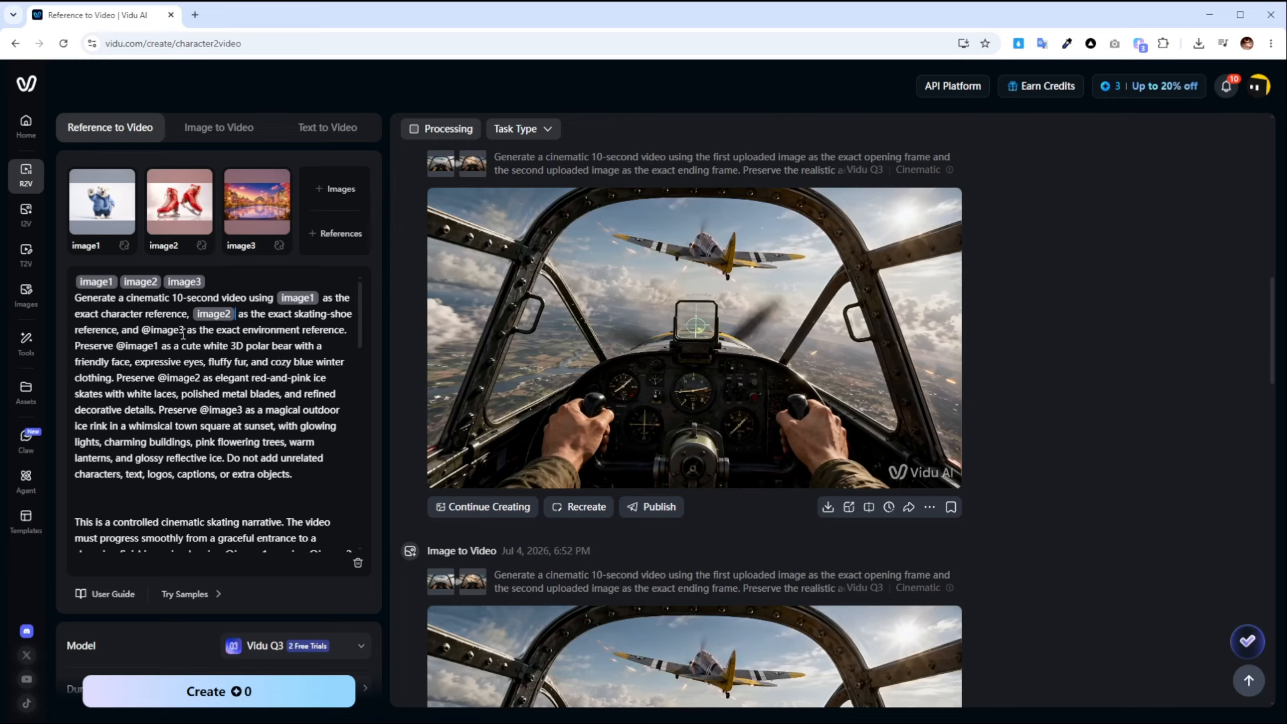
click(183, 330)
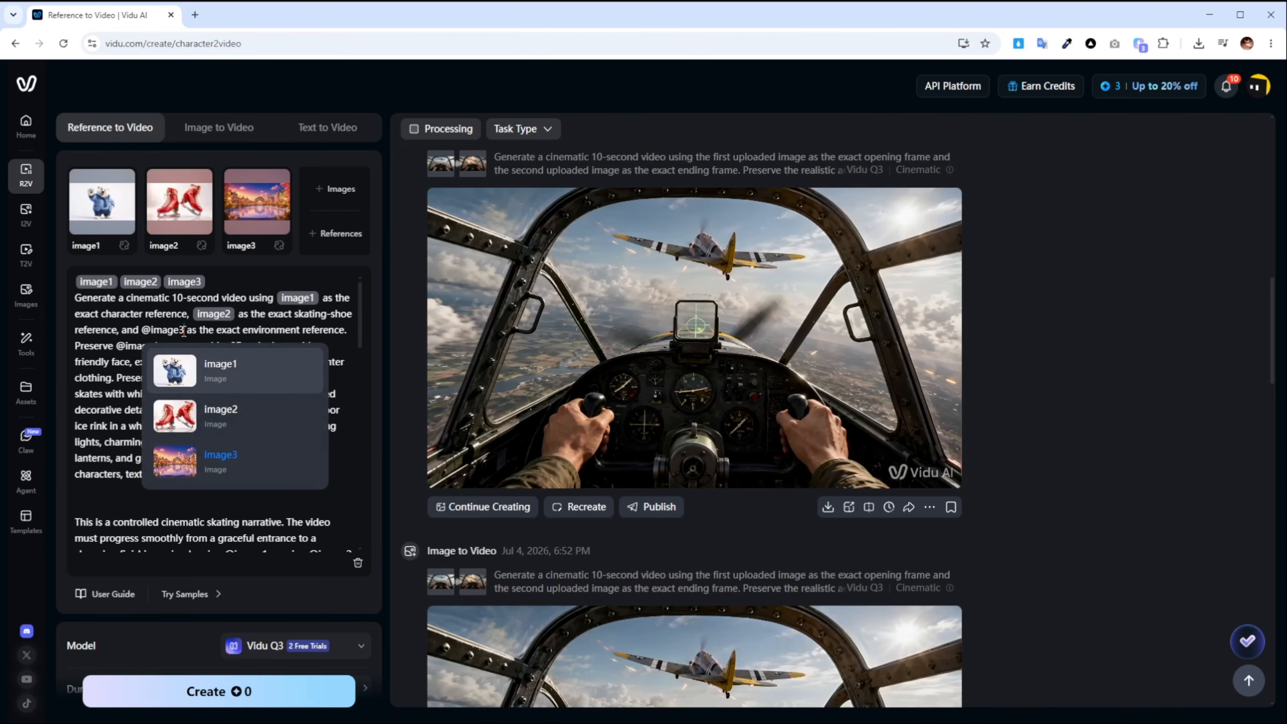
click(177, 464)
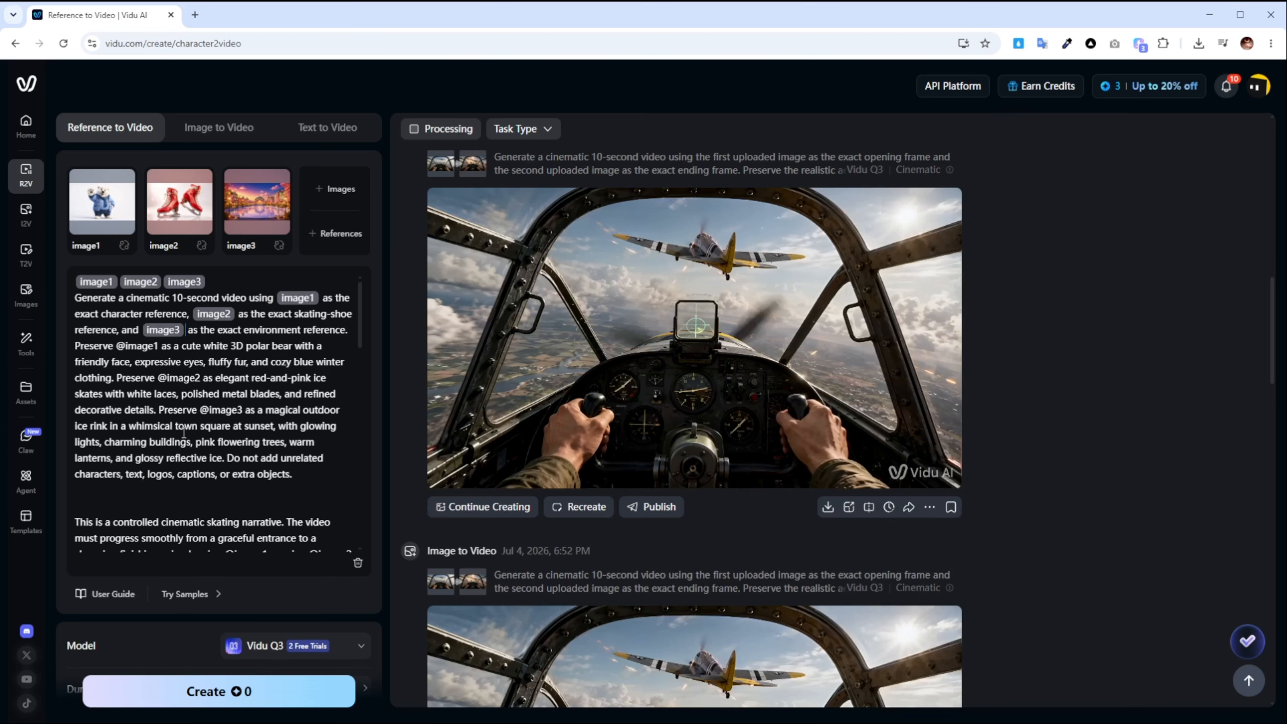
click(158, 345)
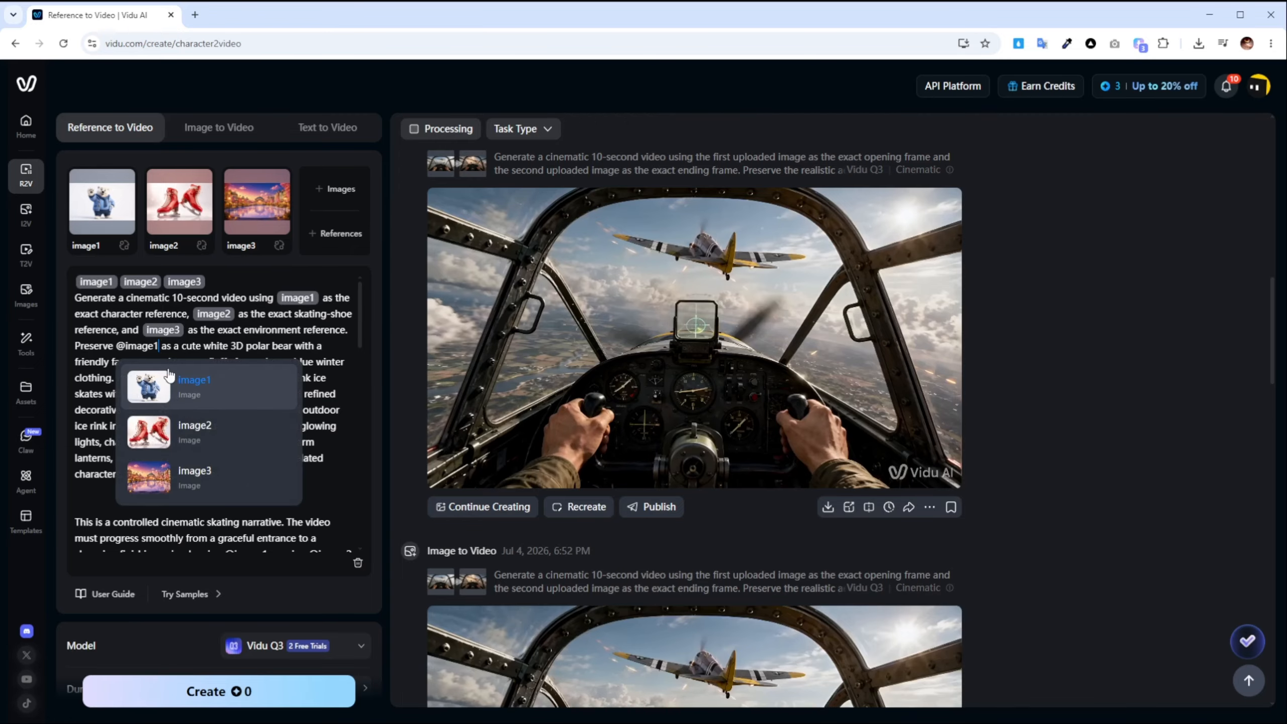
click(182, 382)
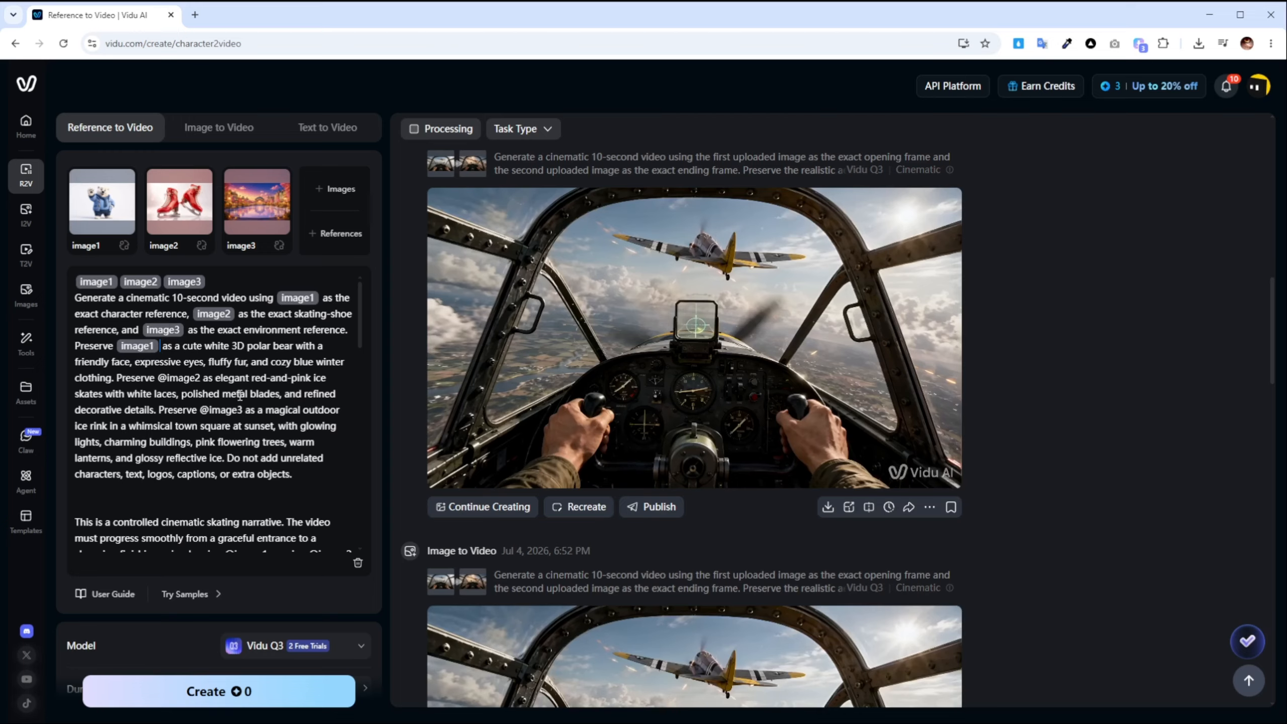
scroll(259, 380, down, 4)
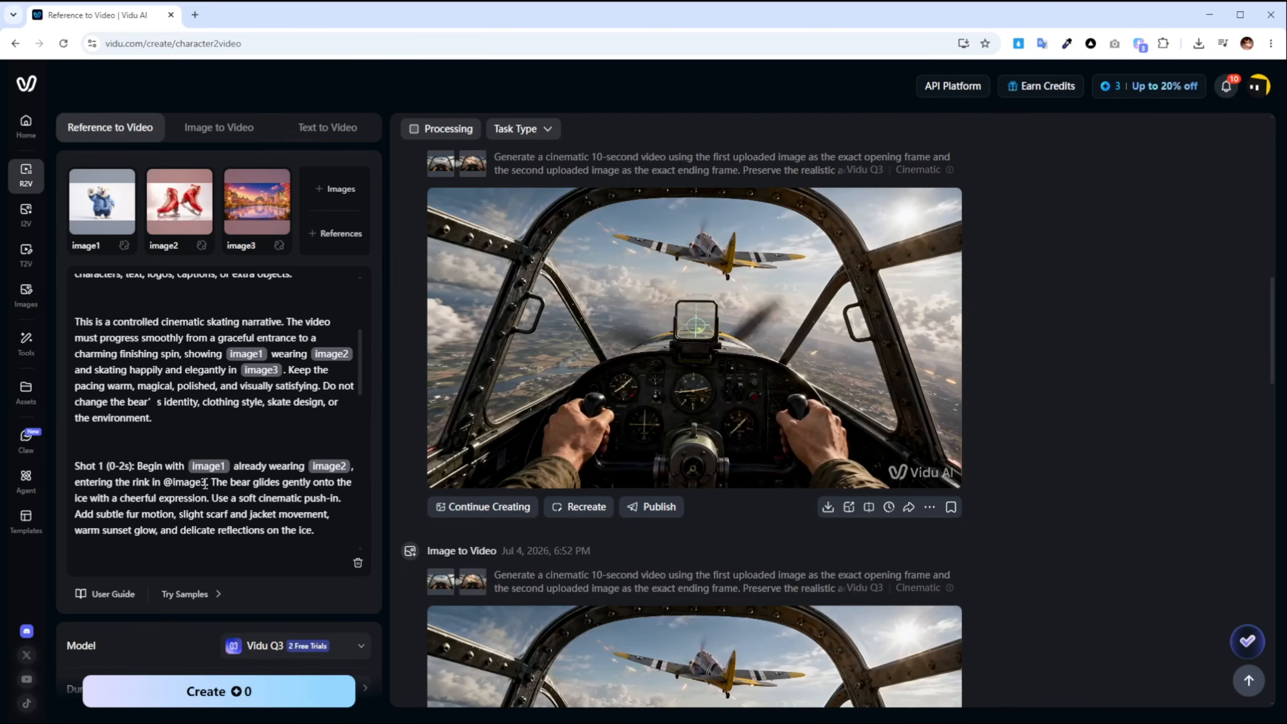
click(206, 482)
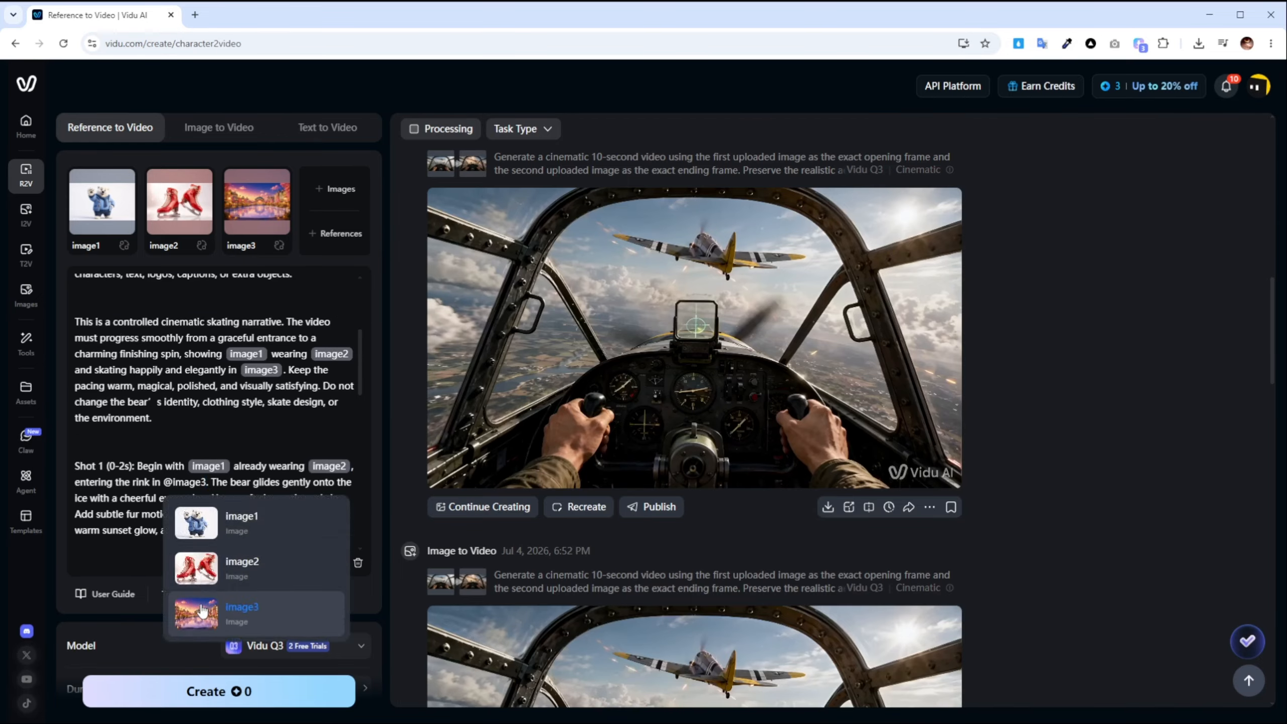
click(202, 611)
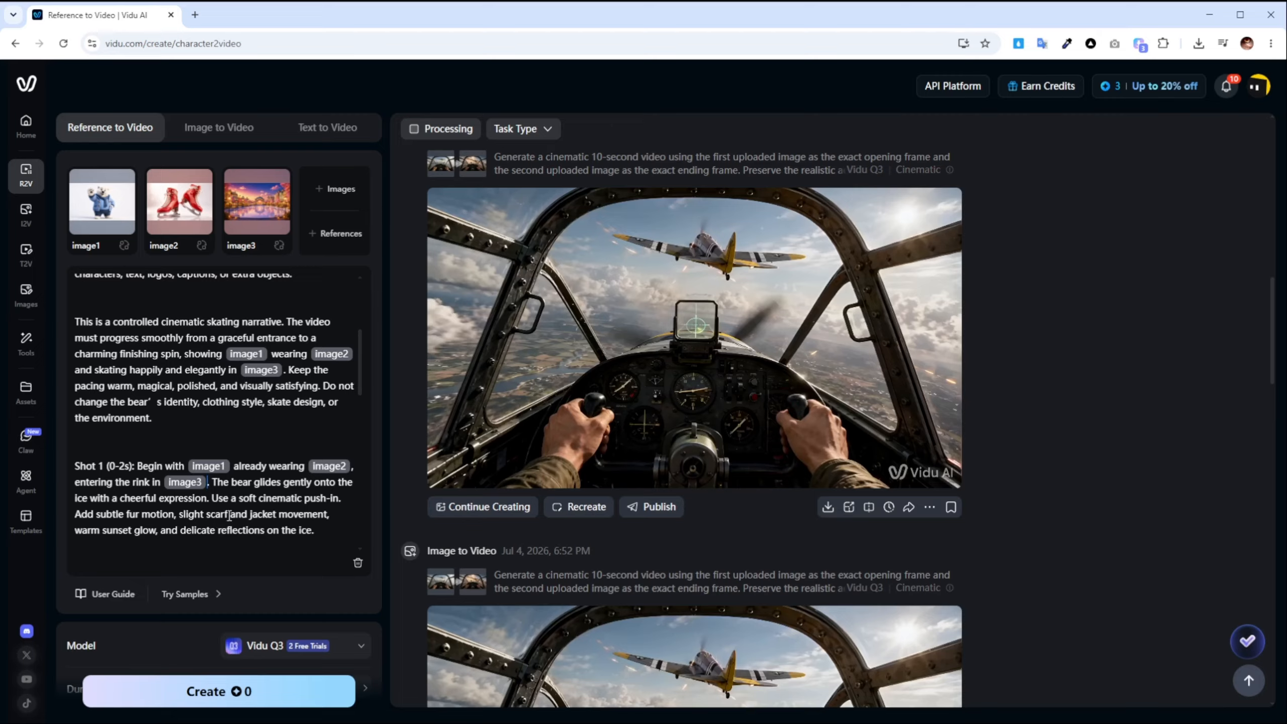
scroll(243, 507, down, 1)
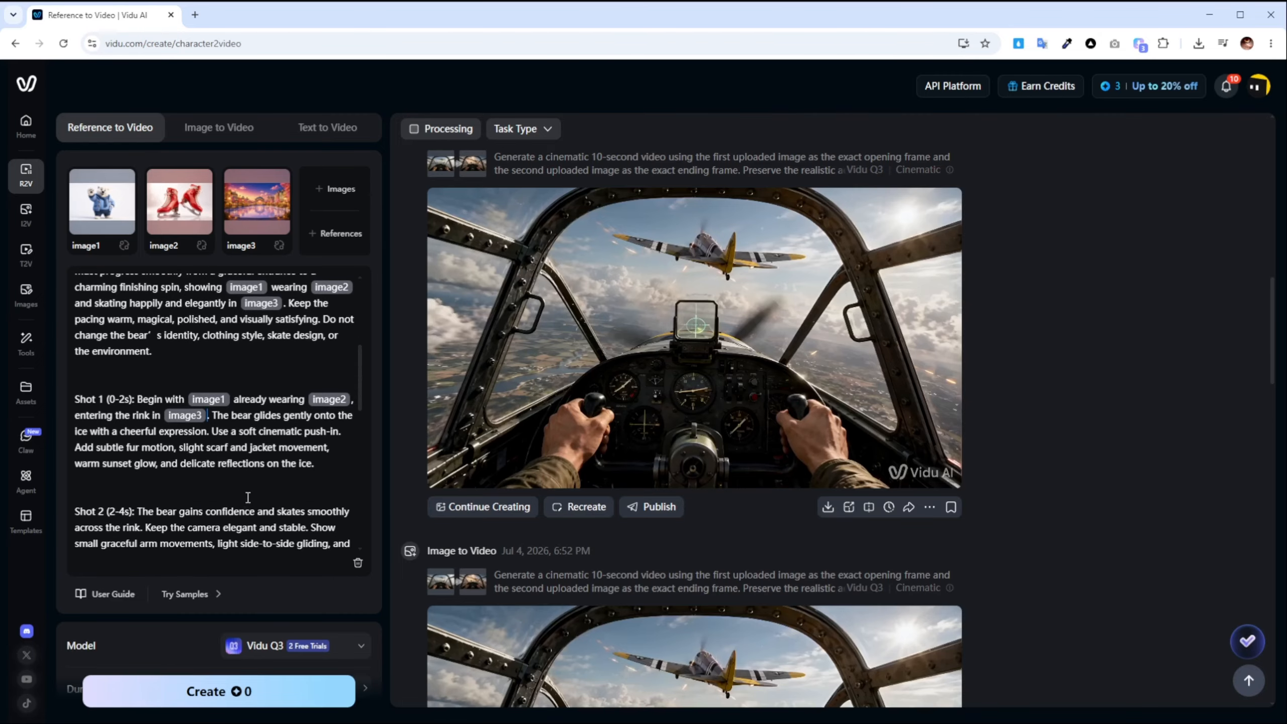
scroll(246, 501, down, 2)
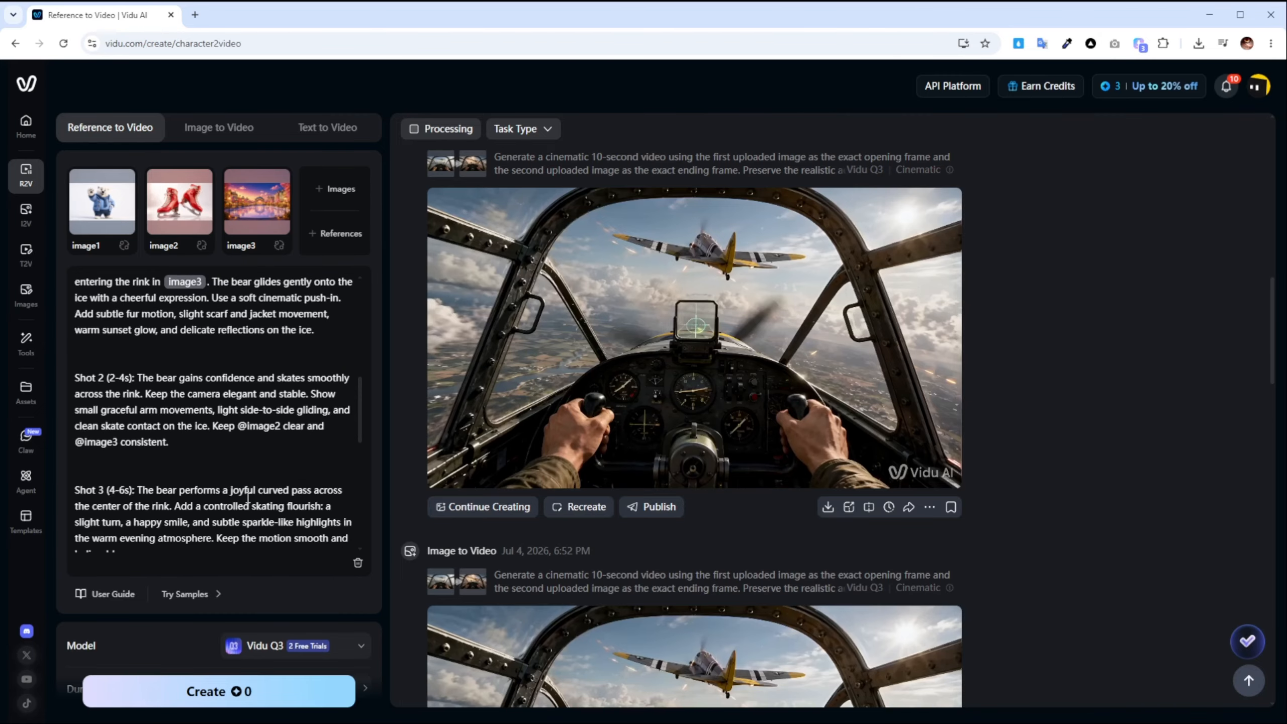
click(281, 431)
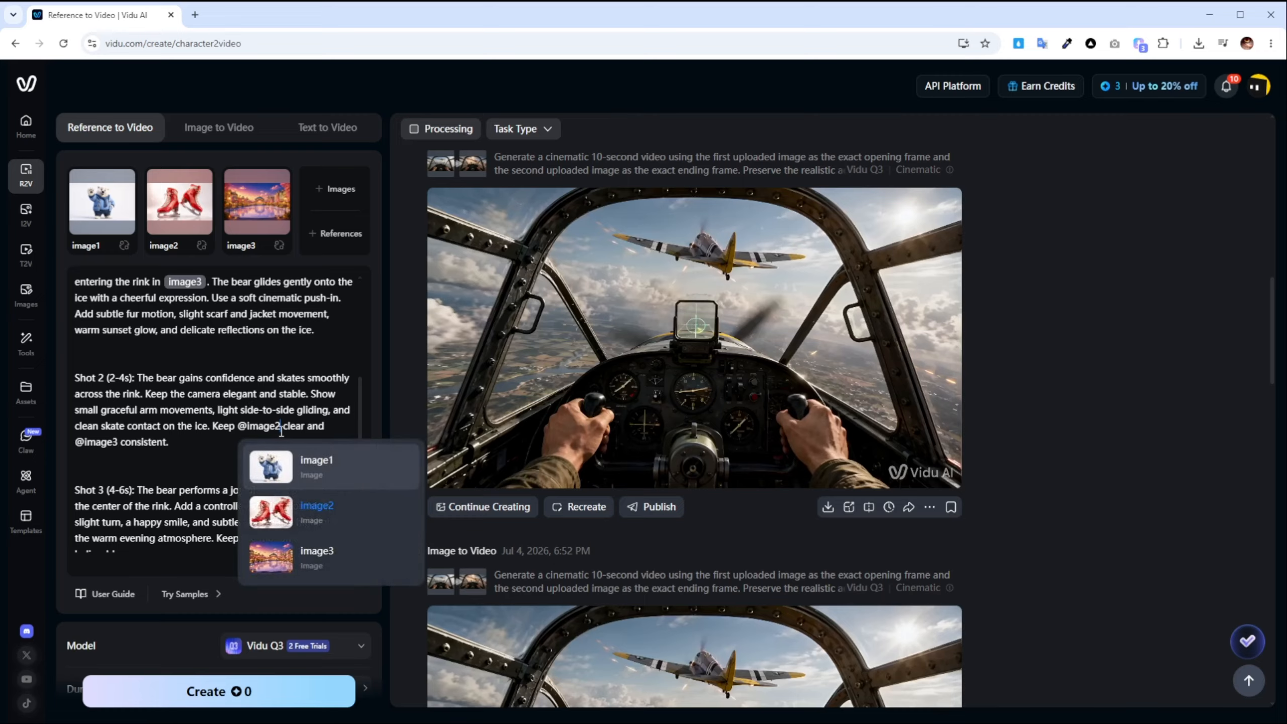
click(288, 515)
scroll(259, 458, down, 2)
scroll(259, 458, down, 3)
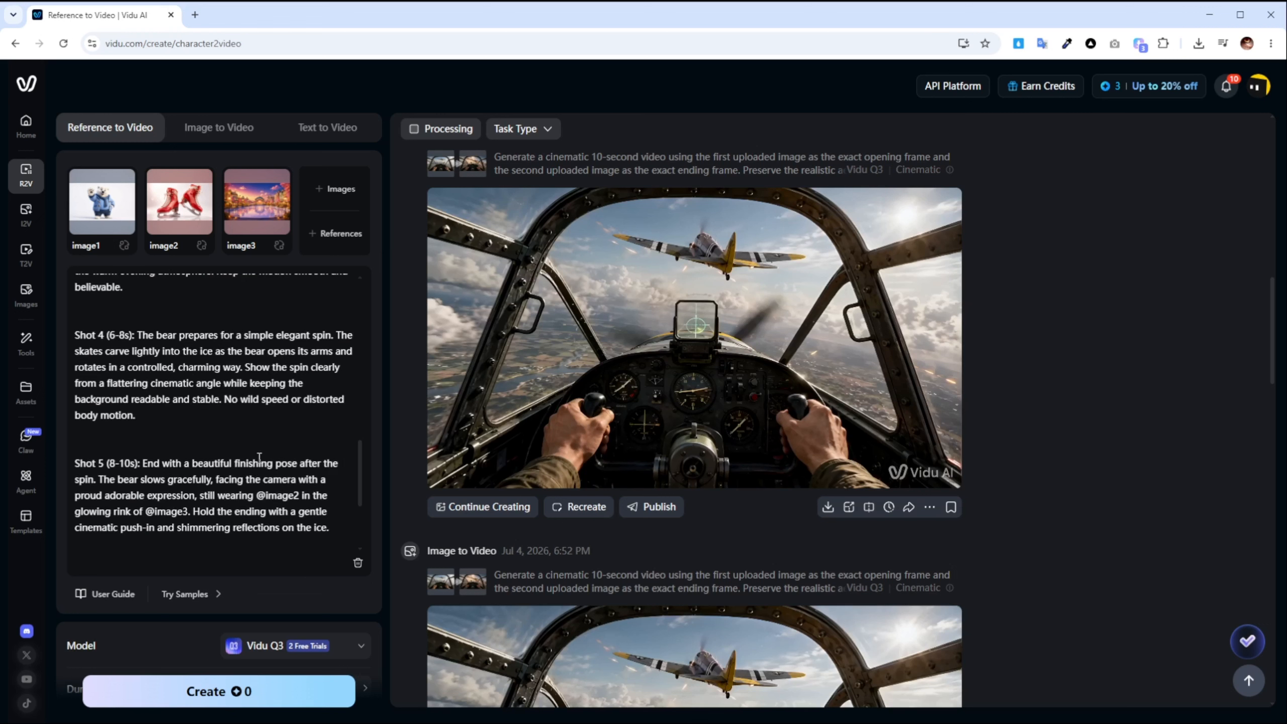
scroll(262, 427, down, 2)
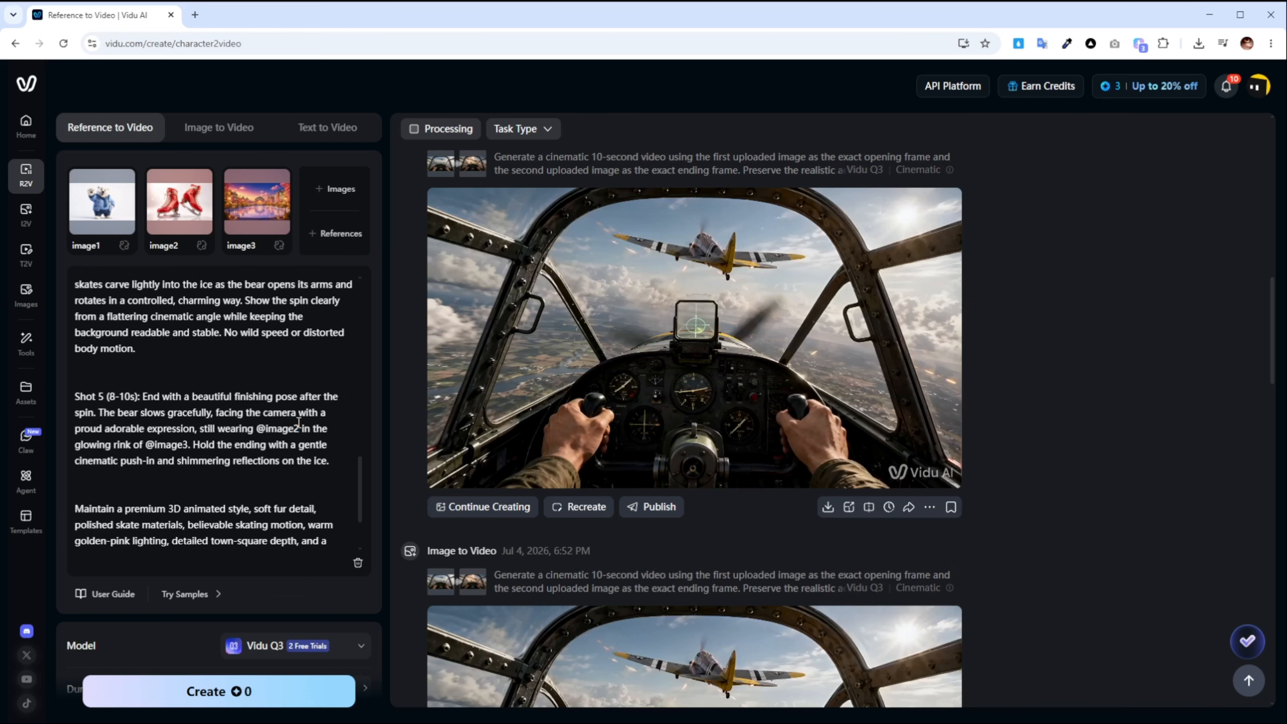
click(298, 425)
click(303, 515)
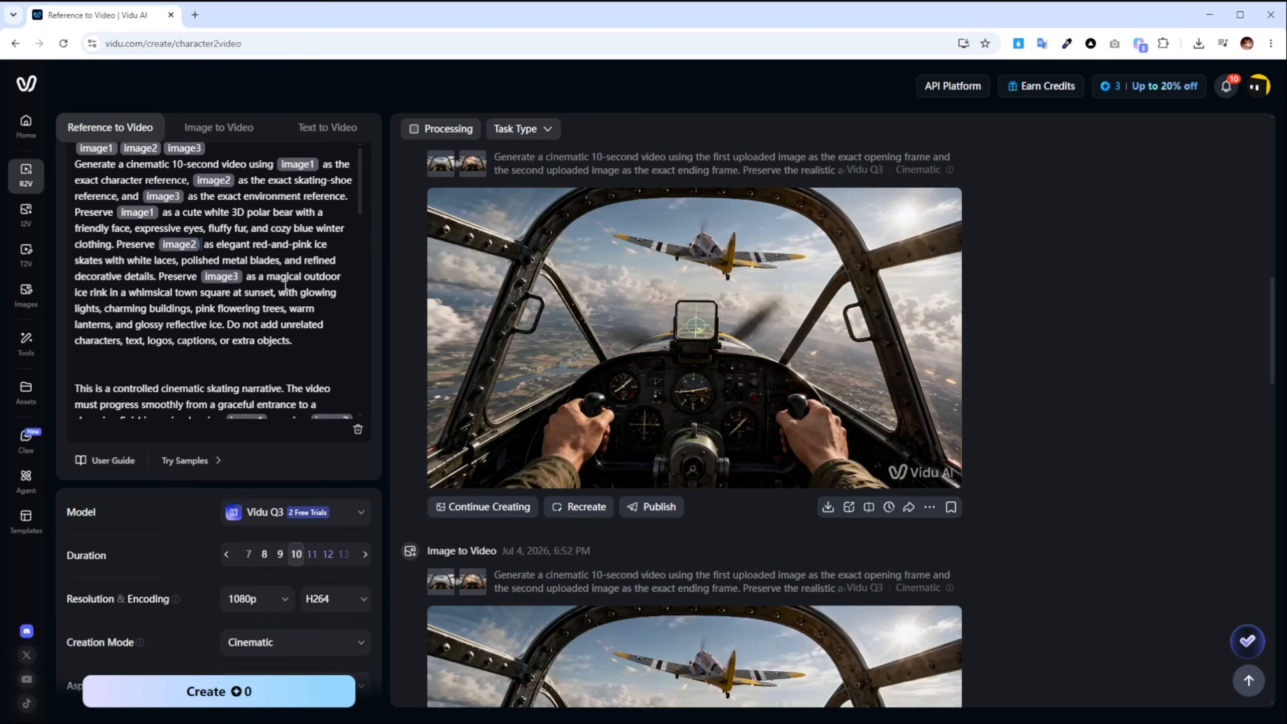
Review the linked references in the skating prompt and the model, duration, resolution, creation mode, aspect ratio and amount settings
scroll(285, 285, up, 3)
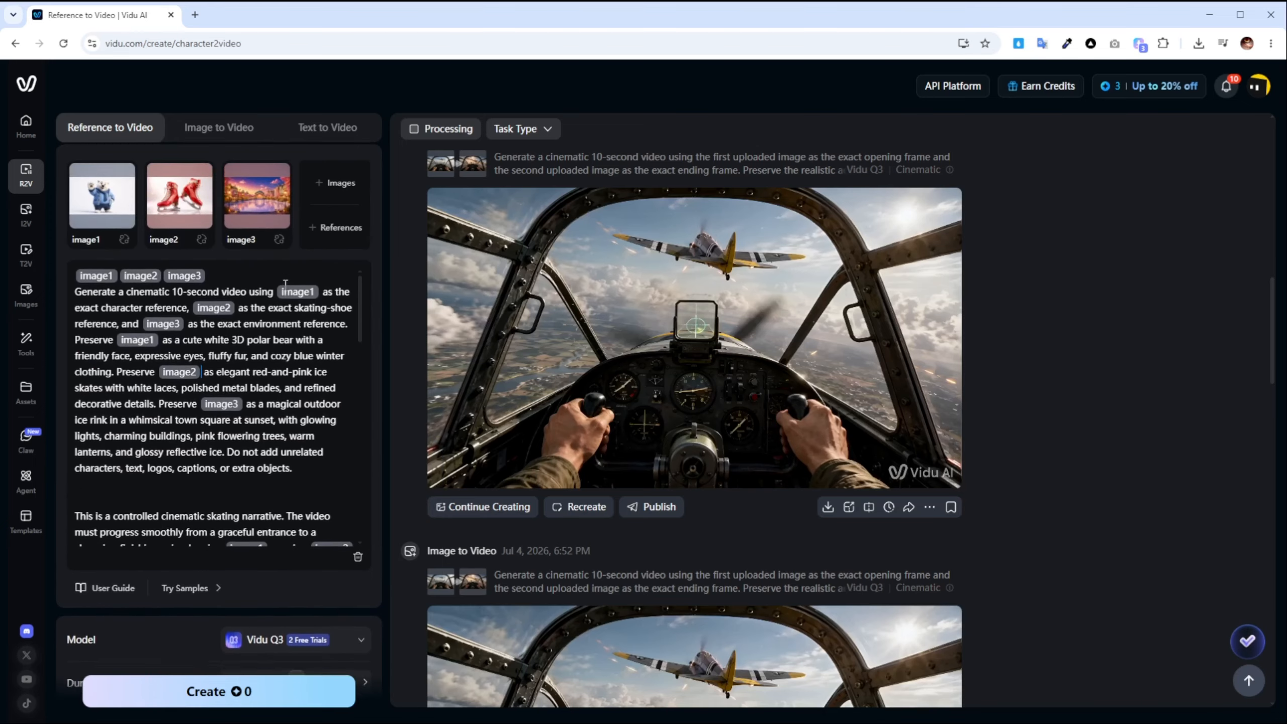
scroll(292, 386, down, 4)
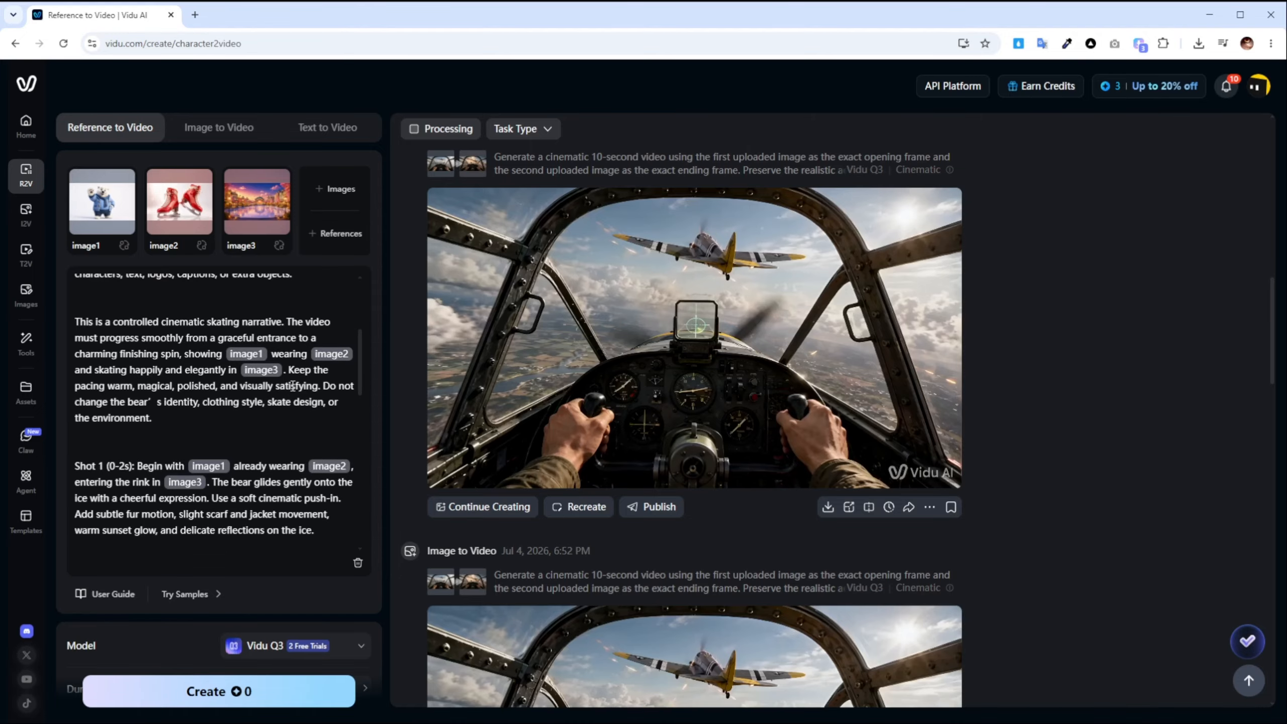
scroll(292, 386, down, 4)
scroll(378, 393, down, 1)
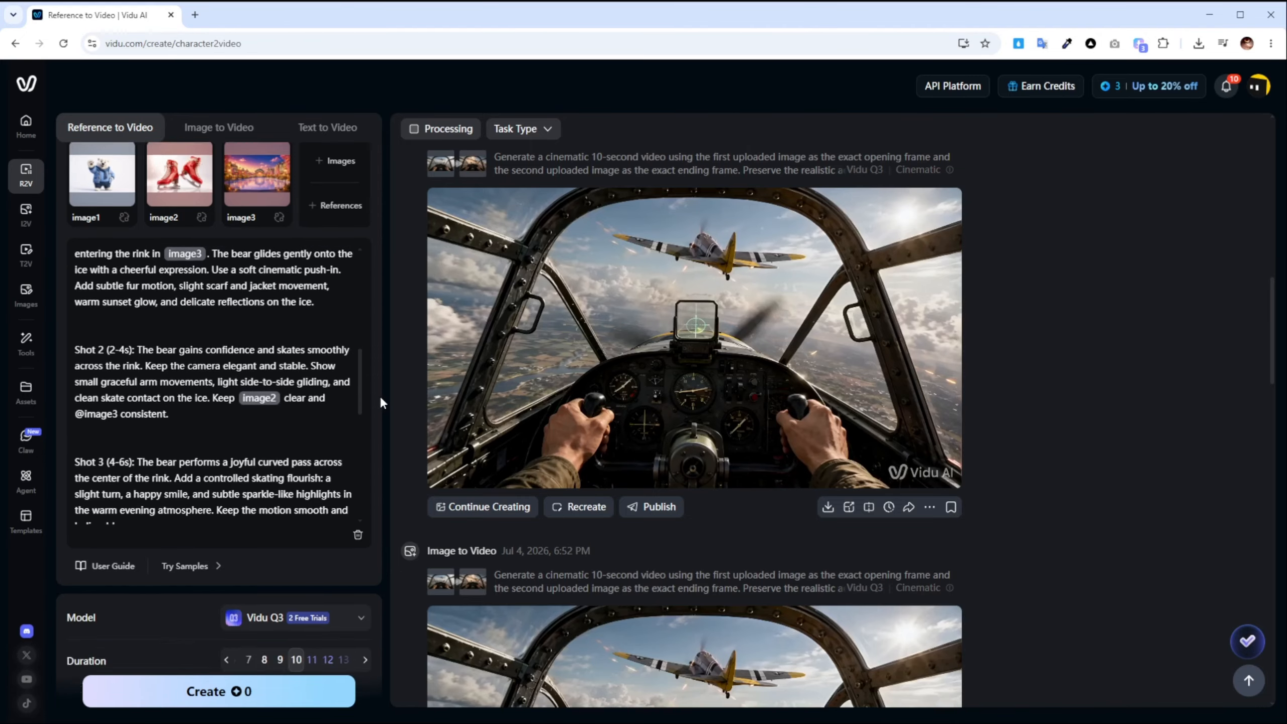
scroll(381, 402, down, 3)
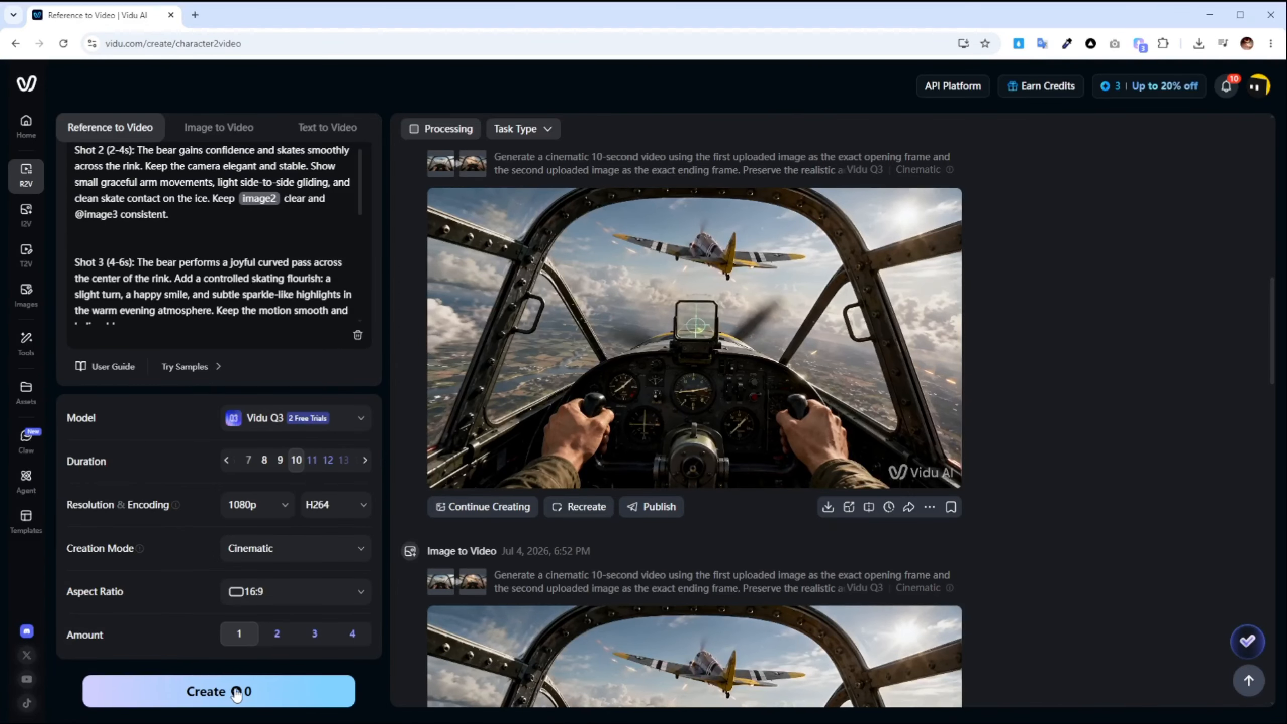
Play the newest generated polar bear skating video in its detail view, and return to the Reference to Video workspace
scroll(1034, 420, up, 10)
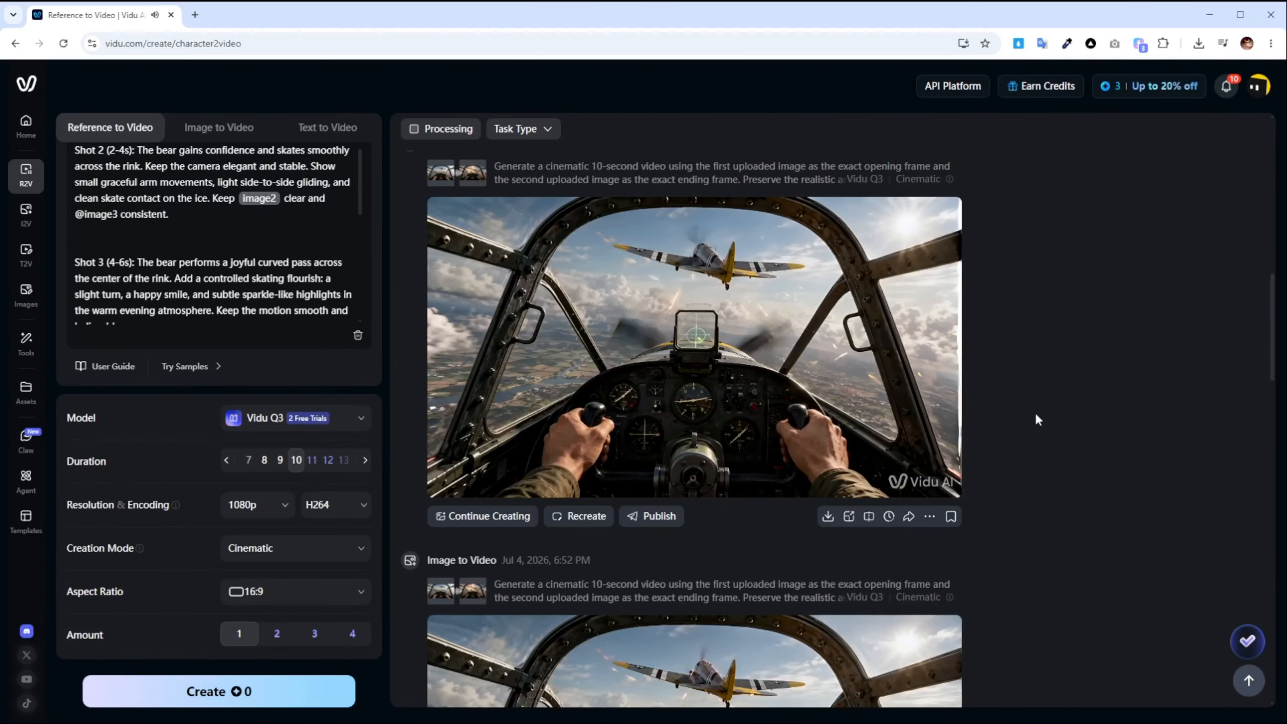
scroll(1036, 415, down, 8)
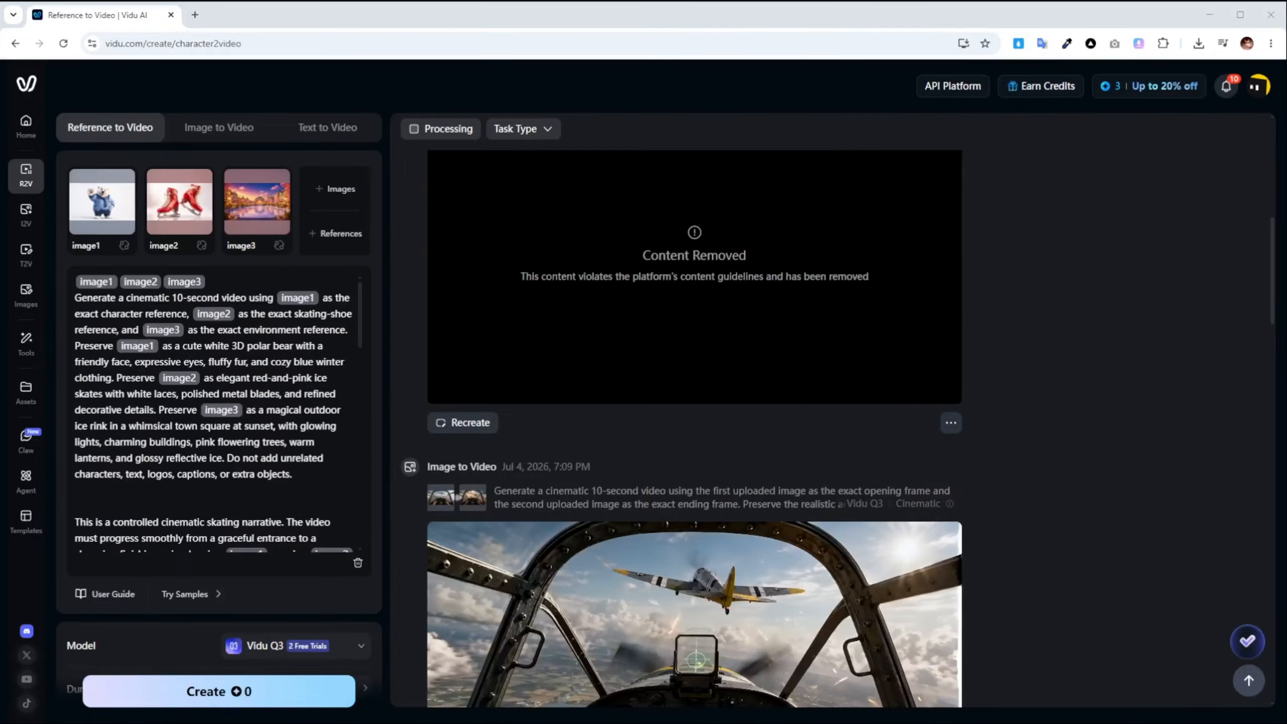
scroll(695, 370, up, 8)
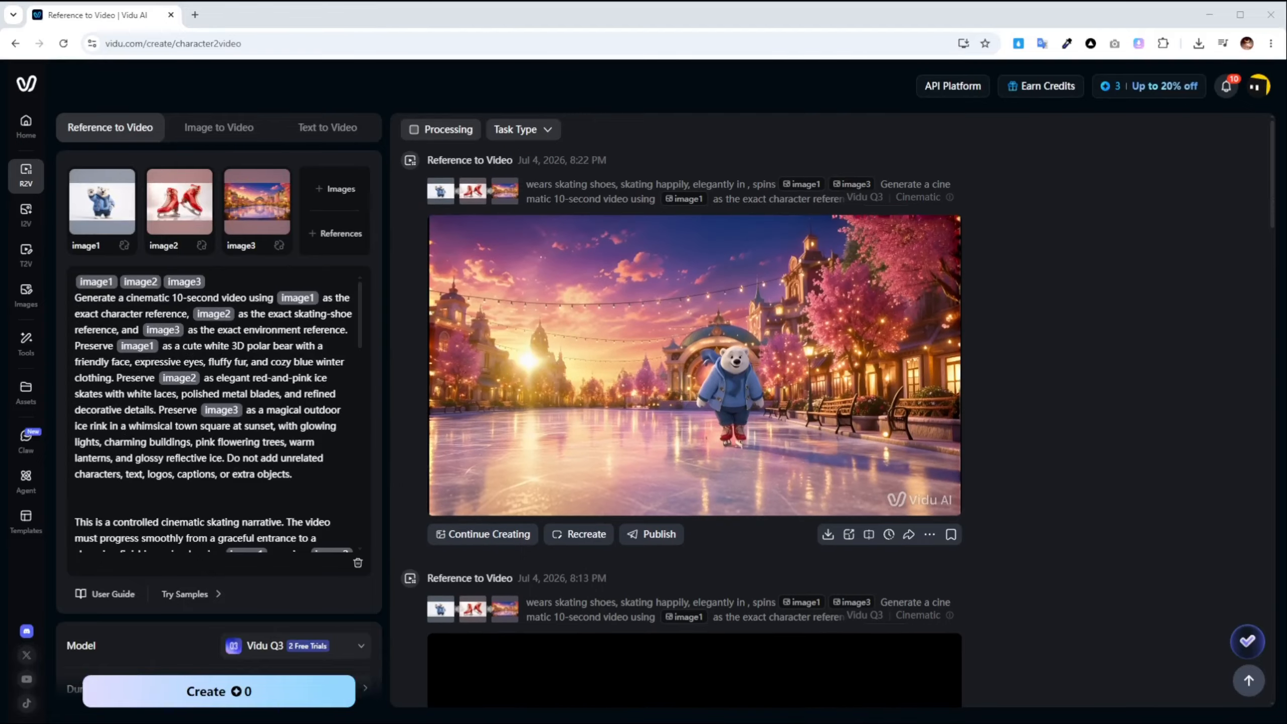
click(771, 338)
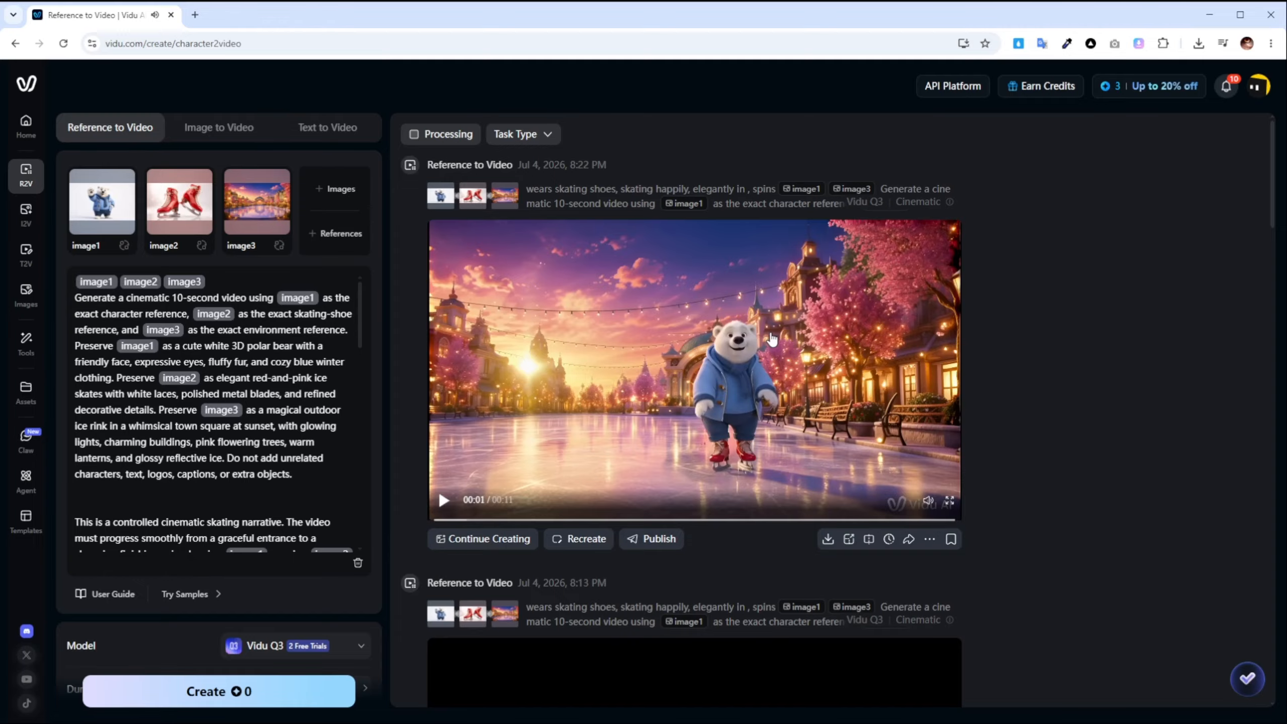
click(769, 330)
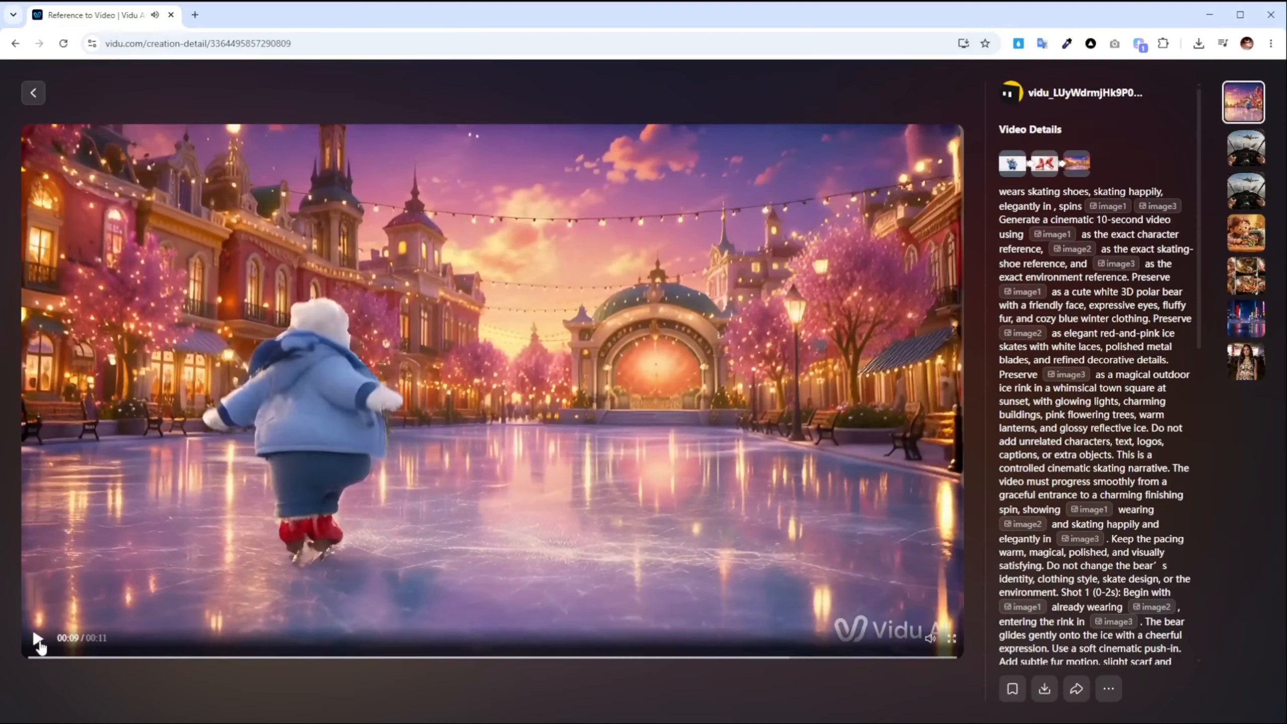
click(33, 92)
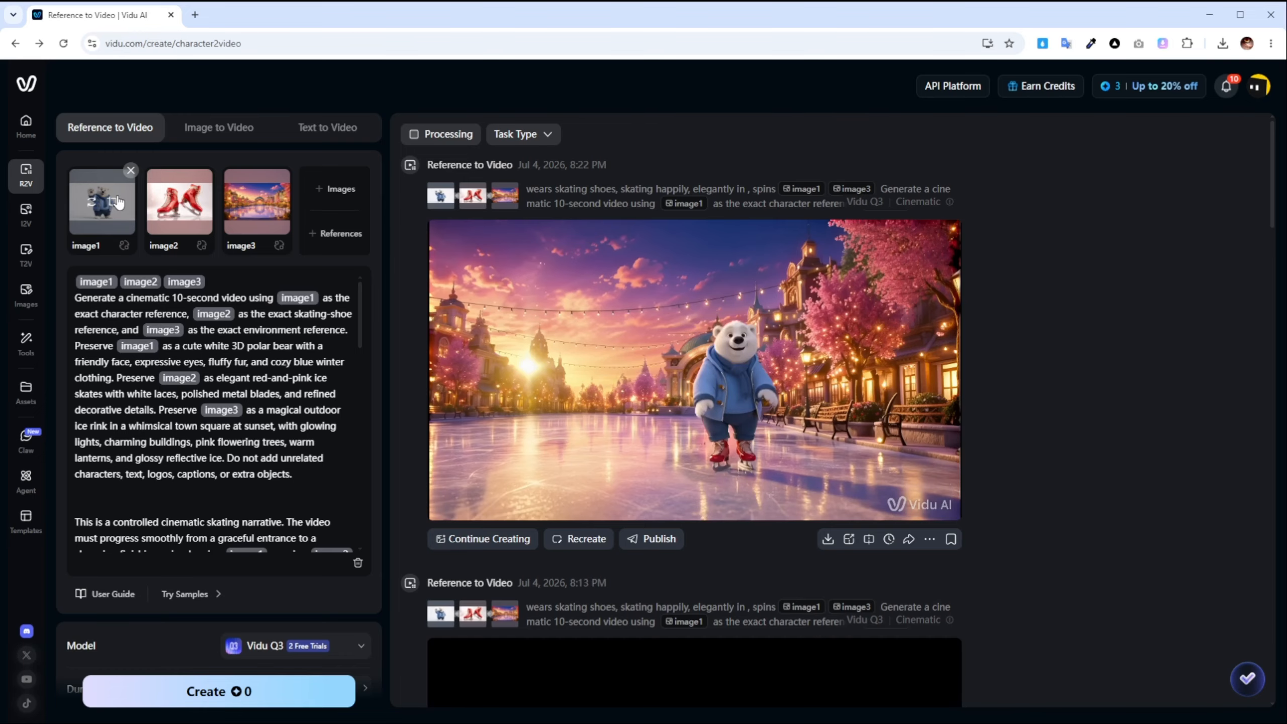
Inspect the uploaded polar bear reference in the photo editor without changing it, and look over the red skates and ice rink references
click(117, 201)
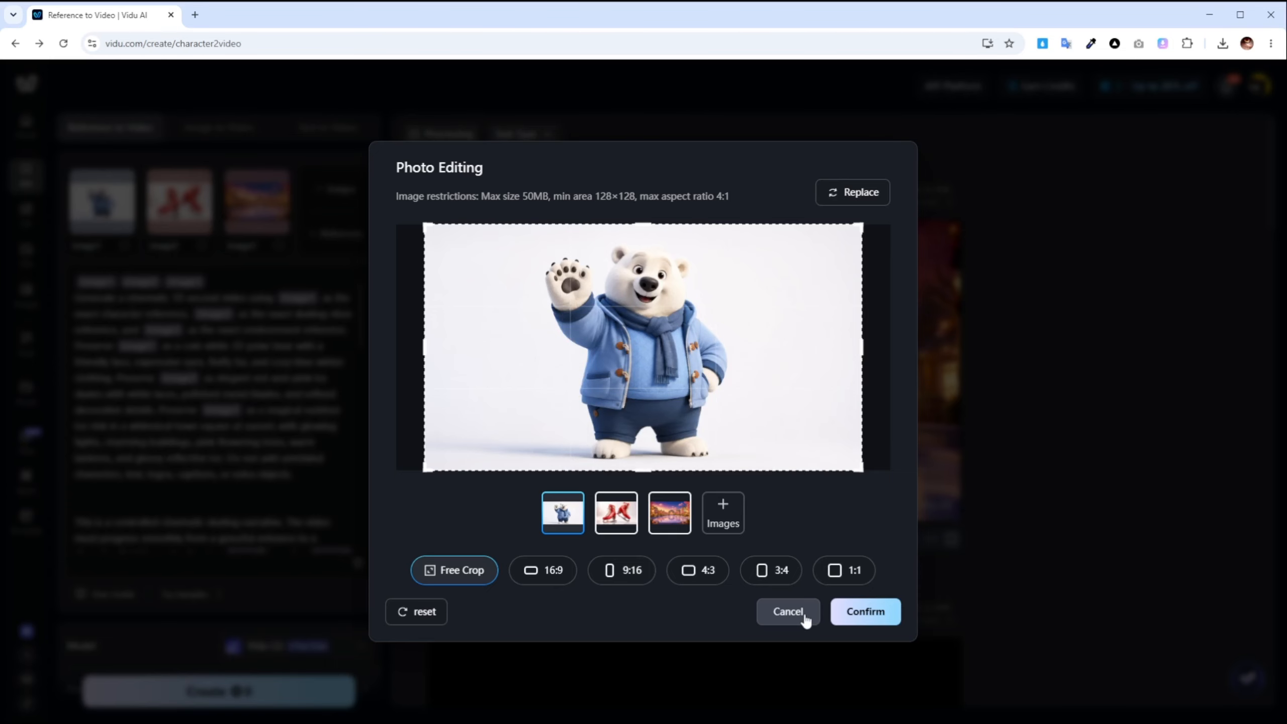
click(789, 612)
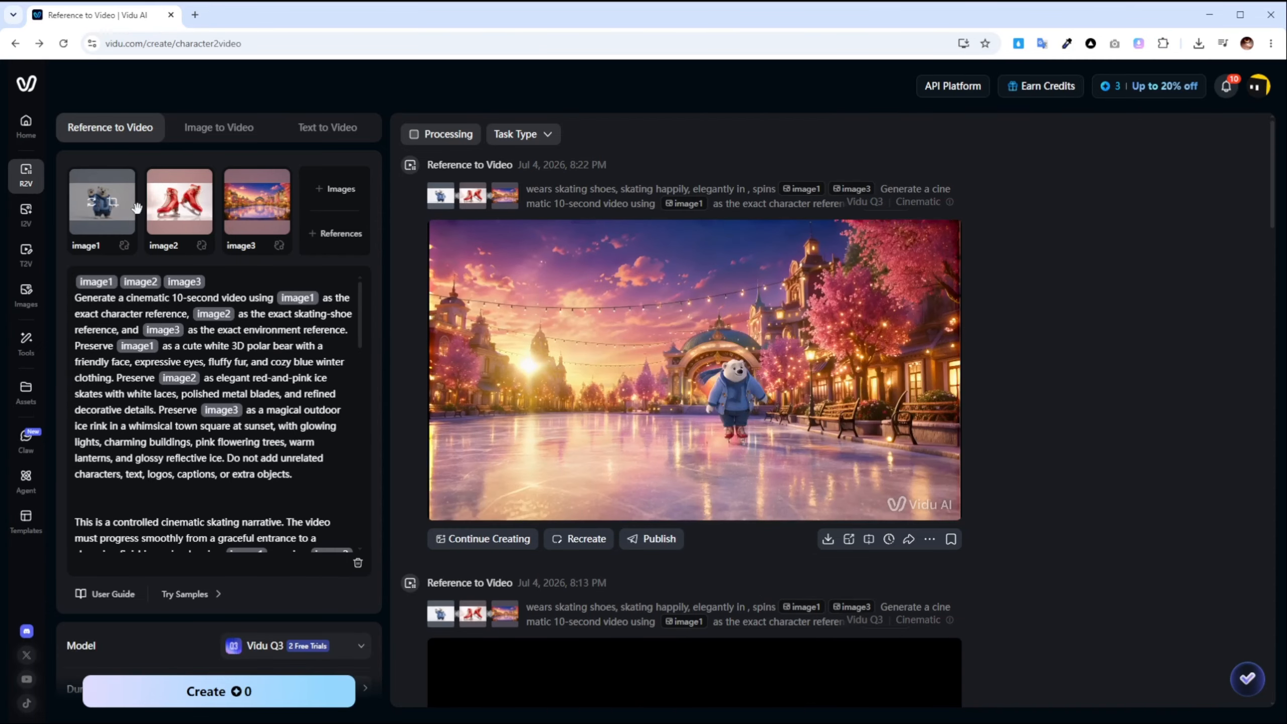
mouse_move(186, 206)
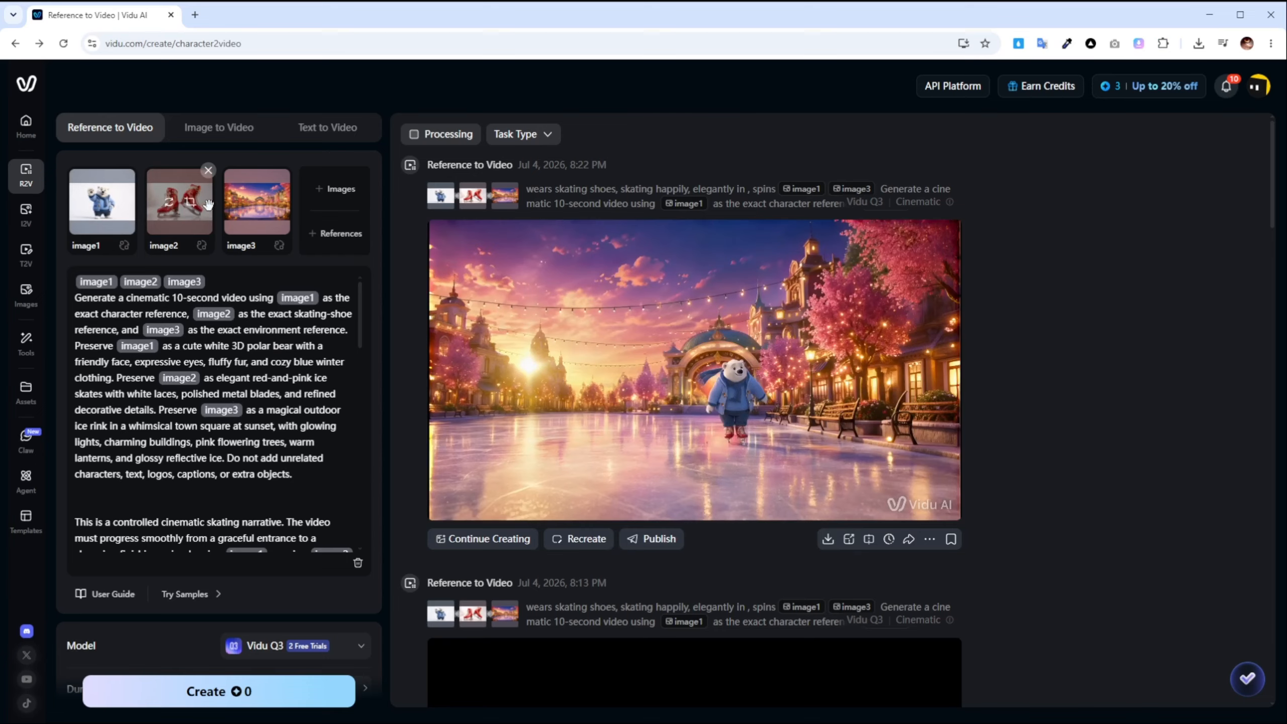
mouse_move(264, 210)
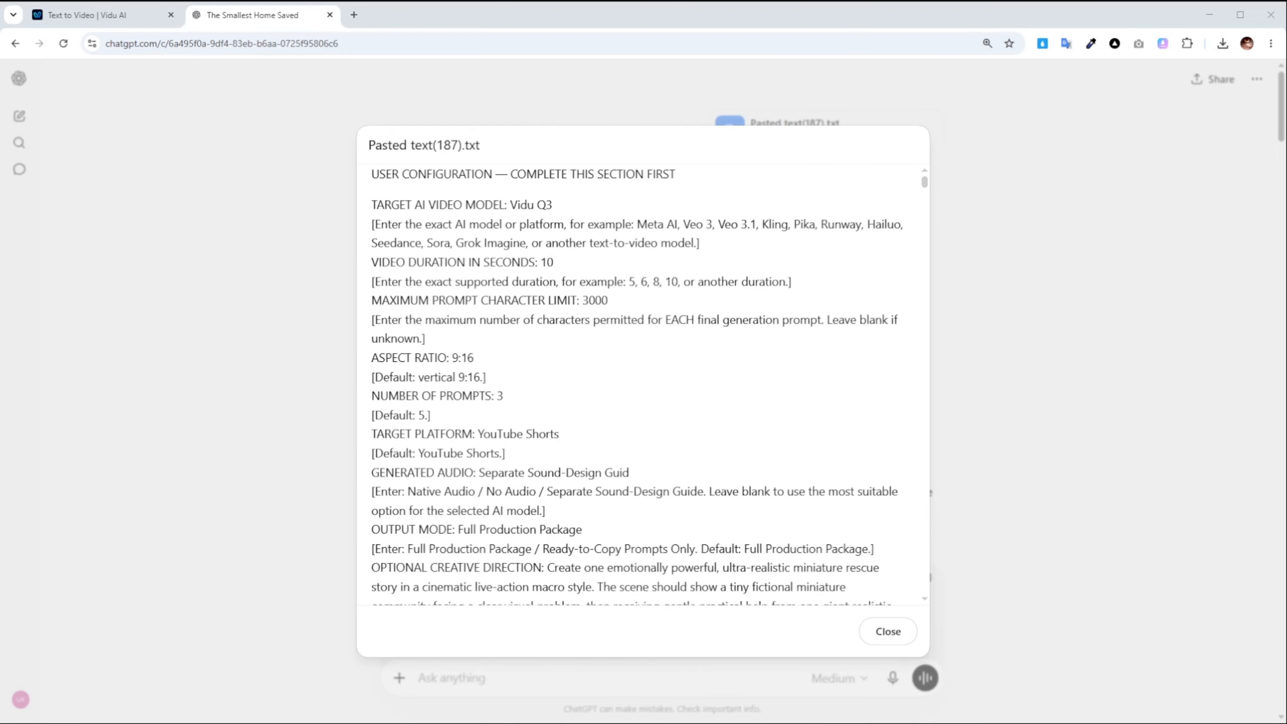
Switch to ChatGPT and review the user configuration section of Pasted text(187).txt, from target video model to optional exclusions
scroll(637, 384, down, 6)
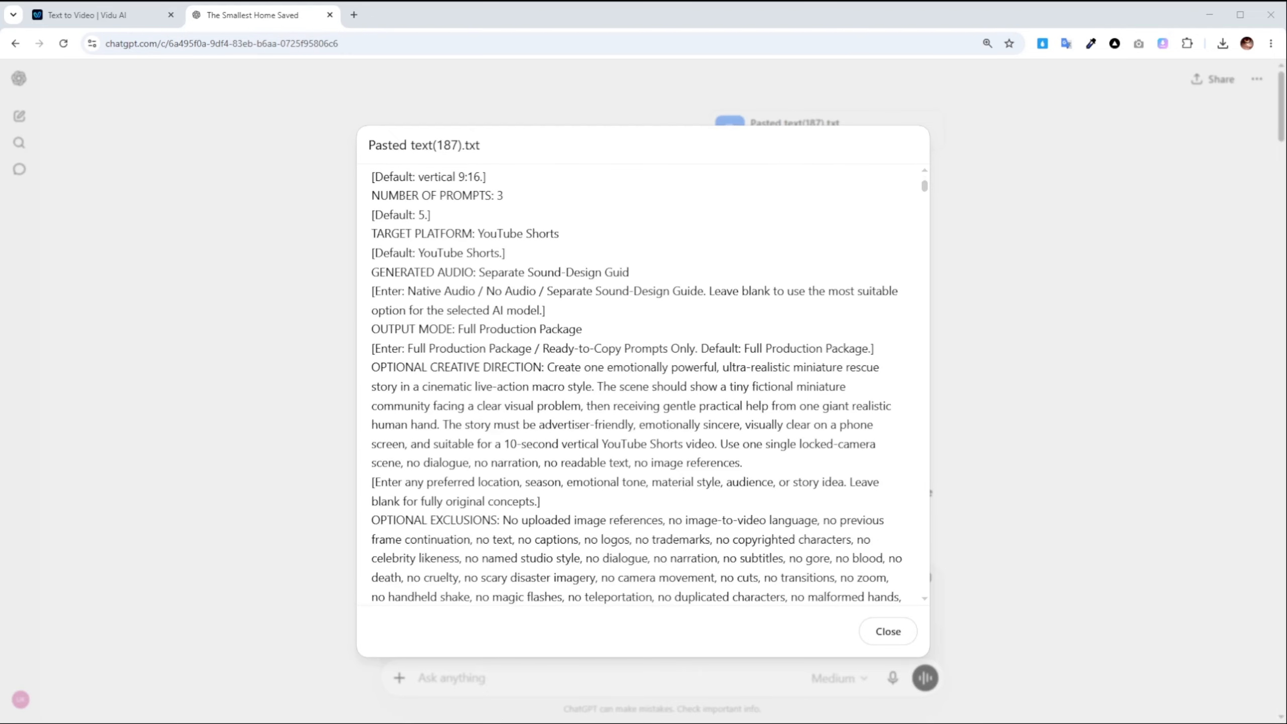
scroll(637, 384, down, 1)
scroll(636, 385, up, 8)
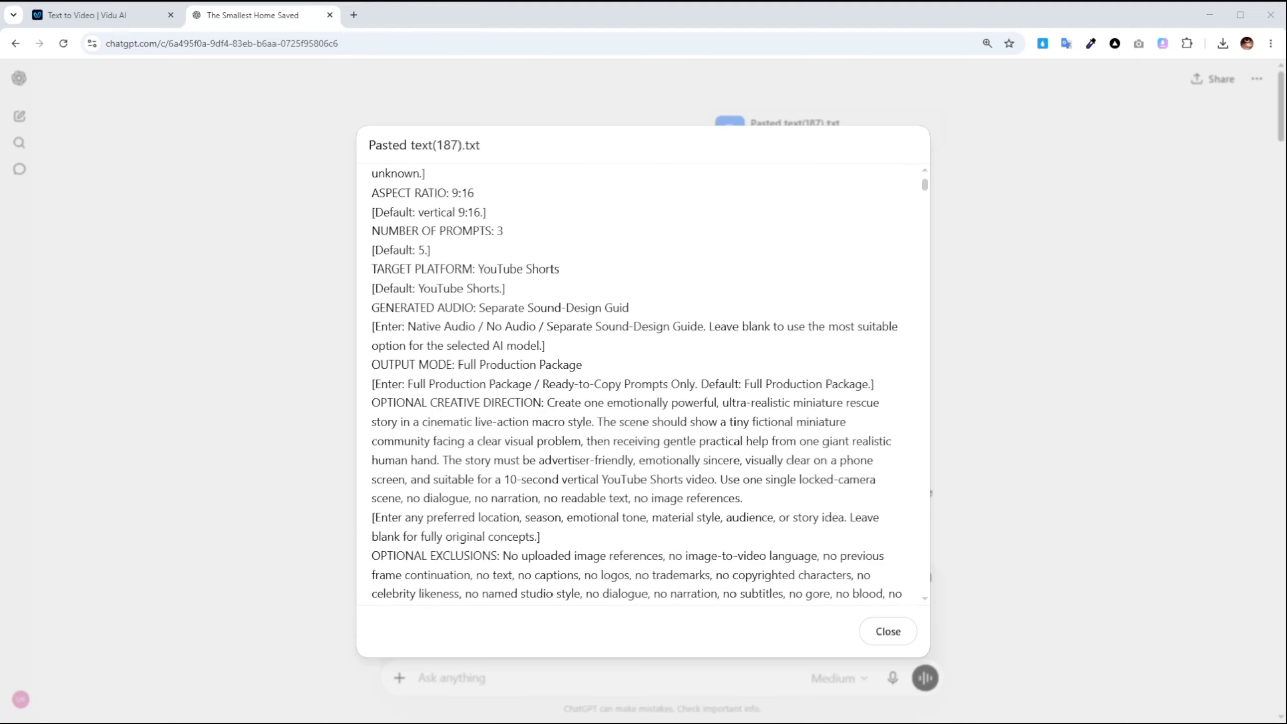
click(486, 192)
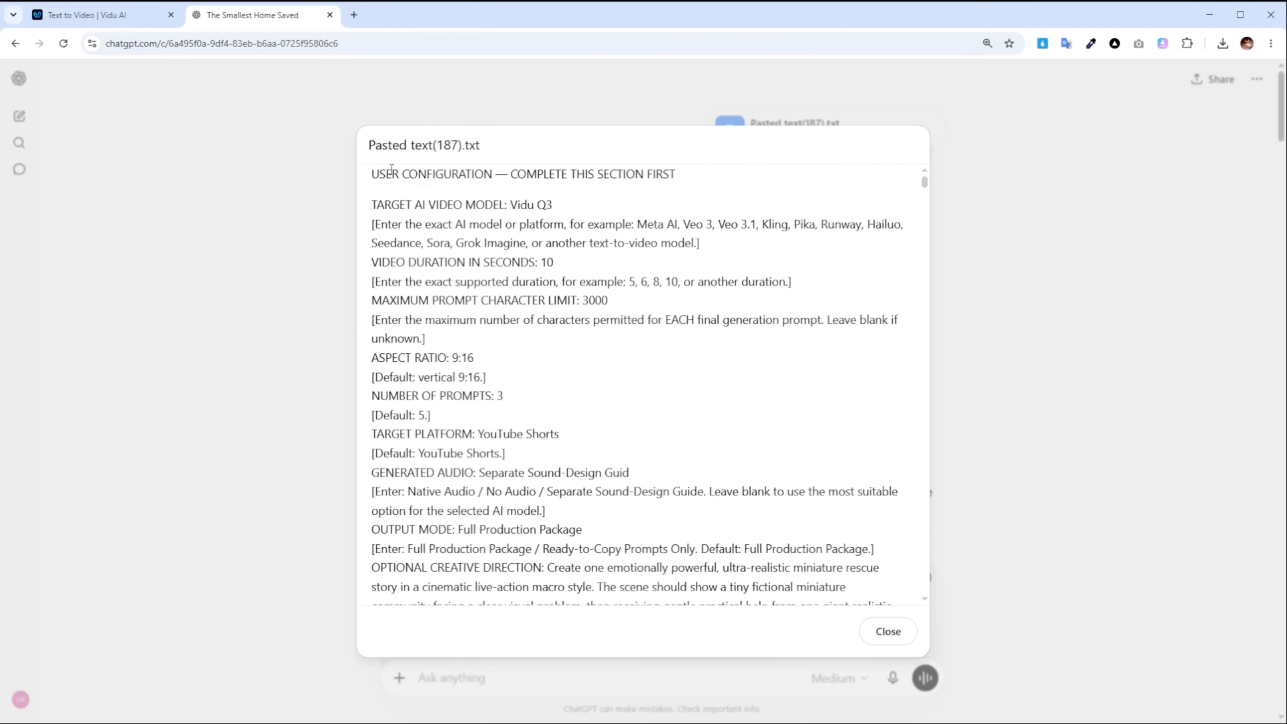